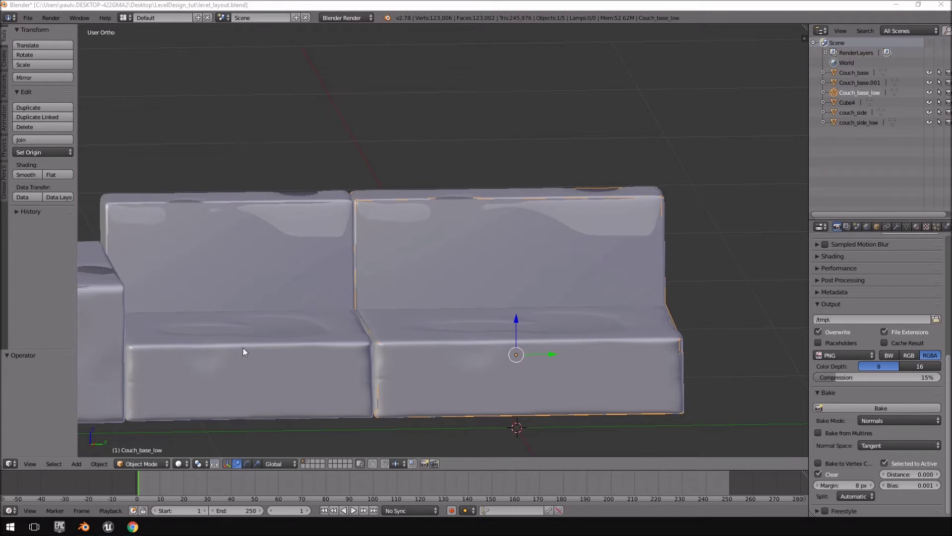
# Hide the Couch_base and couch_side_low pieces
pyautogui.moveTo(459, 281); pyautogui.dragTo(460, 238, button='middle')
pyautogui.rightClick(397, 258)
pyautogui.press('Tab')
pyautogui.press('Tab')
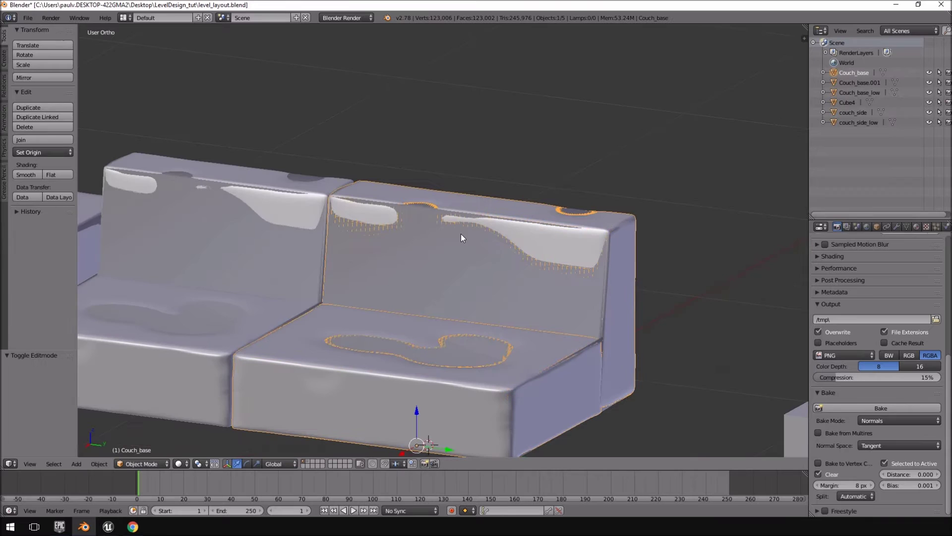
pyautogui.press('h')
pyautogui.rightClick(276, 231)
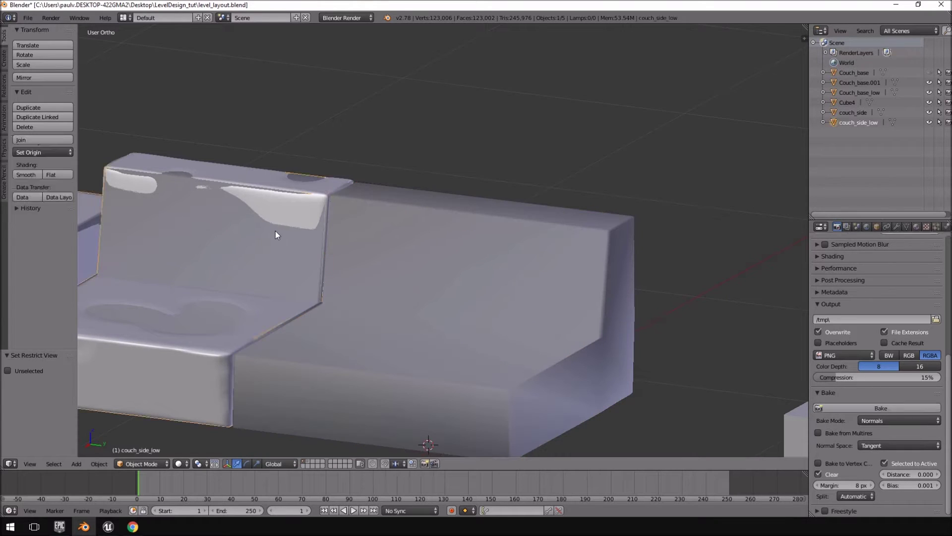
pyautogui.press('h')
# Unhide everything, hide the high-poly couch_side piece instead, and select Couch_base
pyautogui.hotkey('alt', 'h')
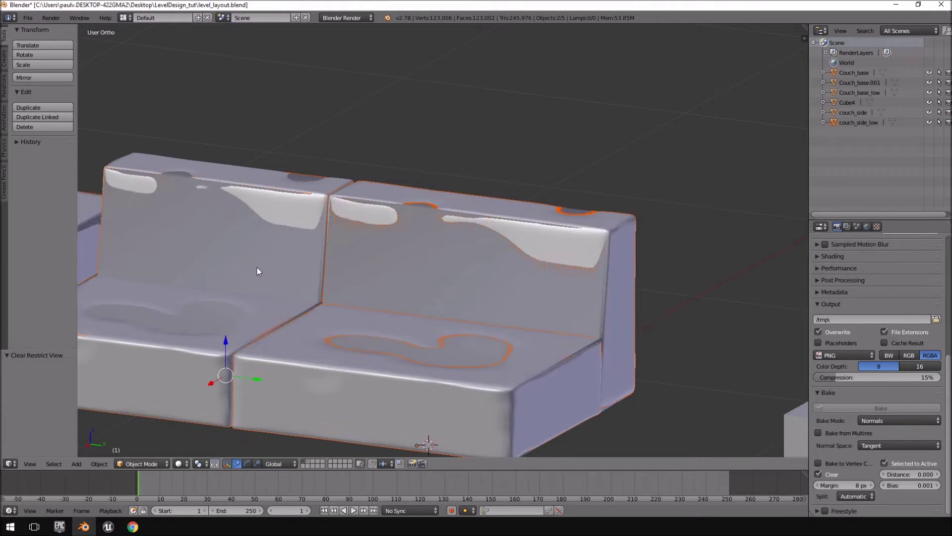
pyautogui.rightClick(258, 264)
pyautogui.rightClick(266, 262)
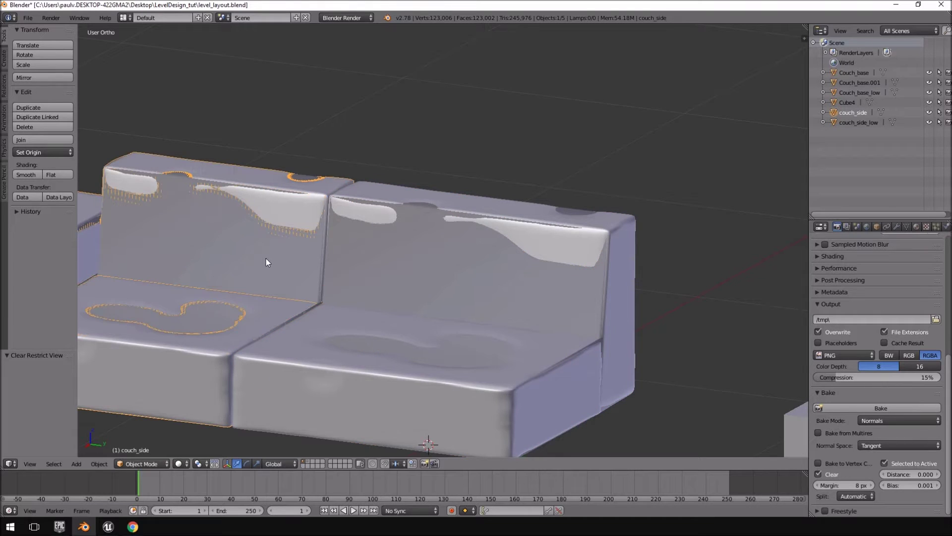
pyautogui.press('h')
pyautogui.rightClick(453, 262)
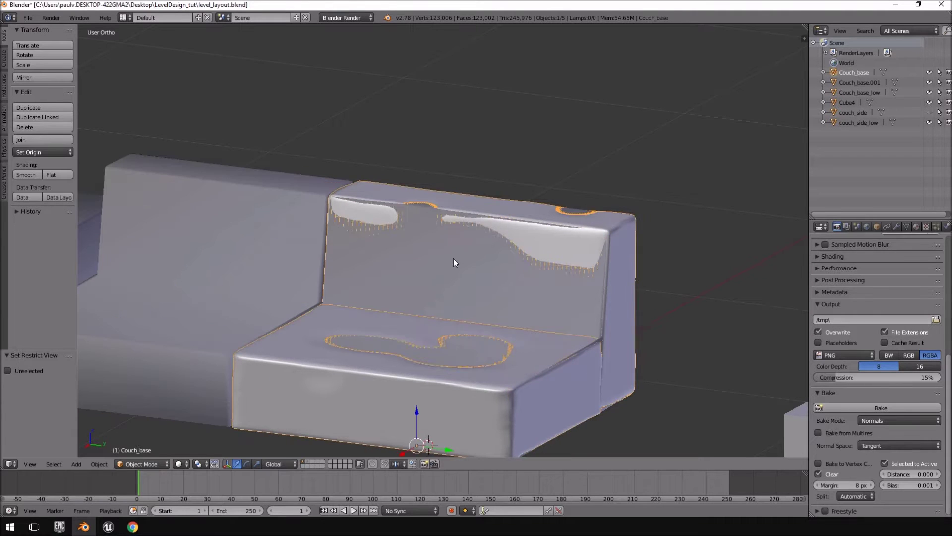
# Hide Couch_base and view the couch front in orthographic, framing all objects
pyautogui.press('h')
pyautogui.moveTo(365, 267); pyautogui.dragTo(458, 202, button='middle')
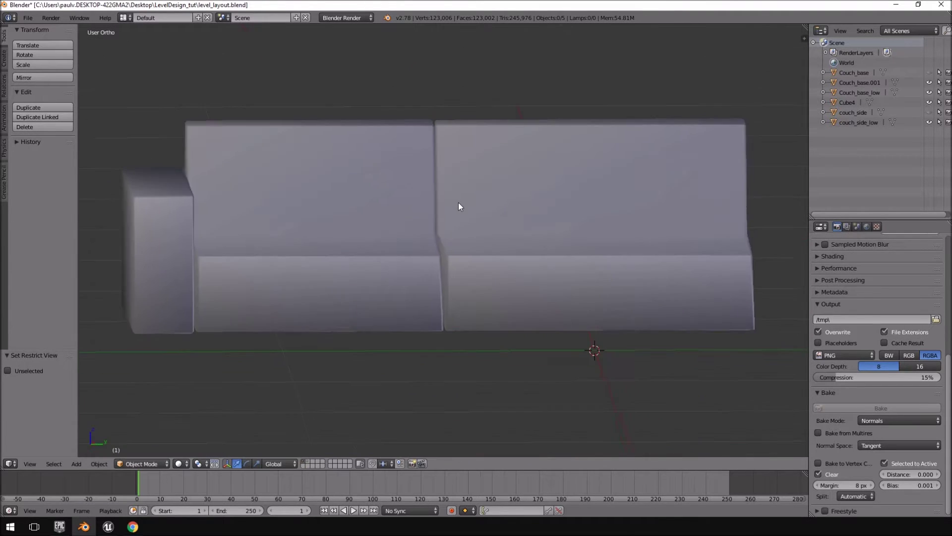
pyautogui.press('KP_1')
pyautogui.press('KP_3')
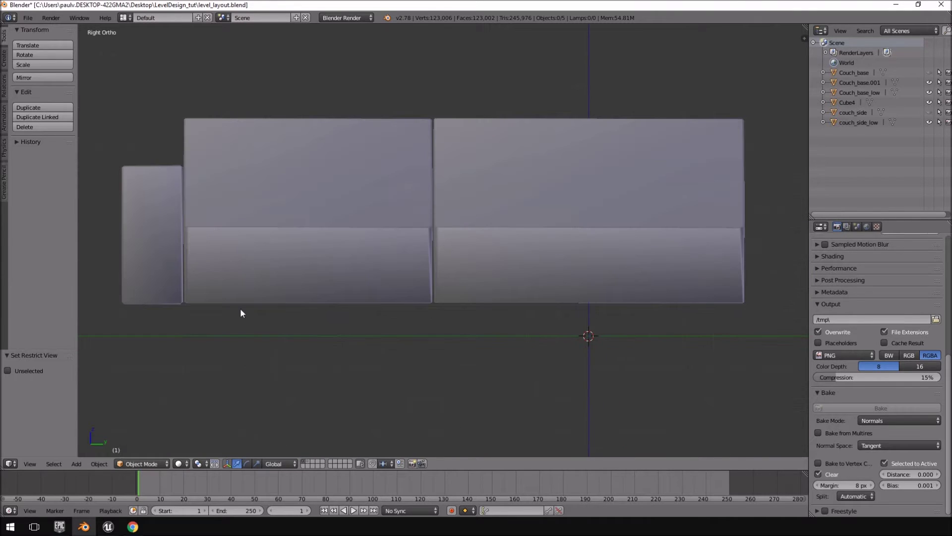
pyautogui.scroll(4, 248, 303)
pyautogui.keyDown('shift'); pyautogui.moveTo(255, 297); pyautogui.dragTo(531, 233, button='middle'); pyautogui.keyUp('shift')
pyautogui.scroll(-4, 531, 233)
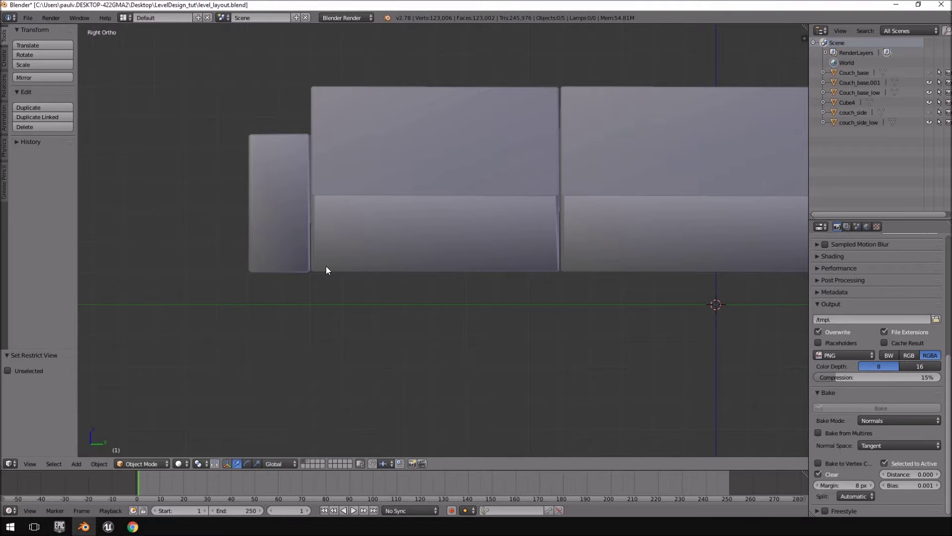
pyautogui.scroll(-1, 491, 274)
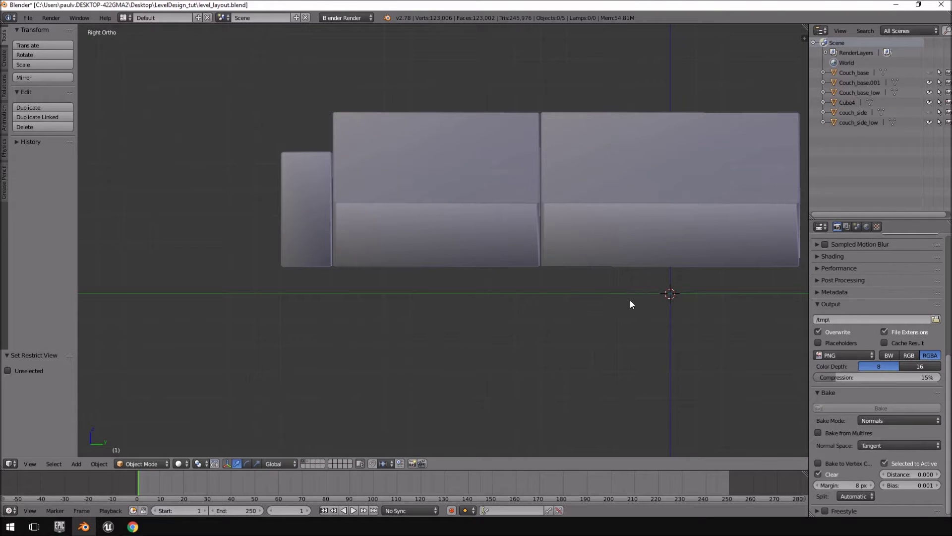
pyautogui.scroll(2, 519, 310)
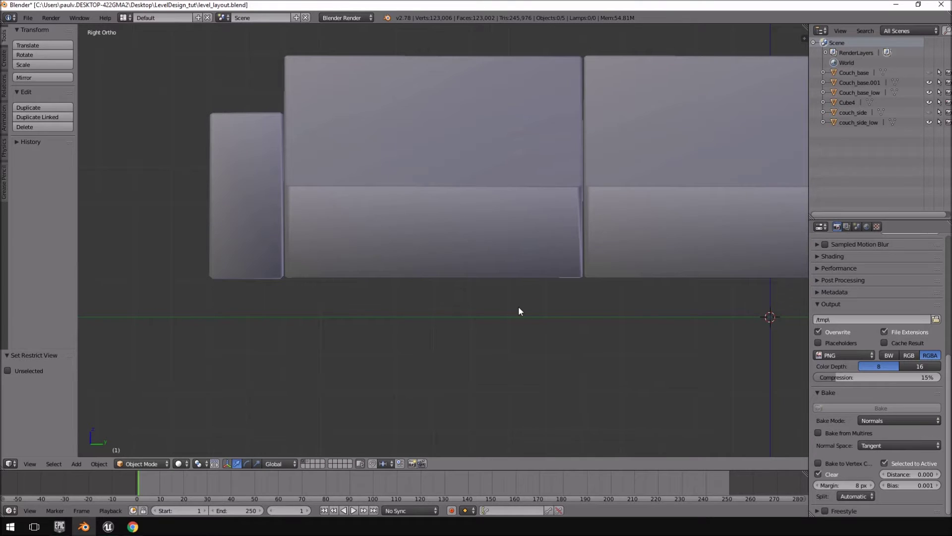
pyautogui.scroll(1, 265, 297)
pyautogui.scroll(-3, 265, 298)
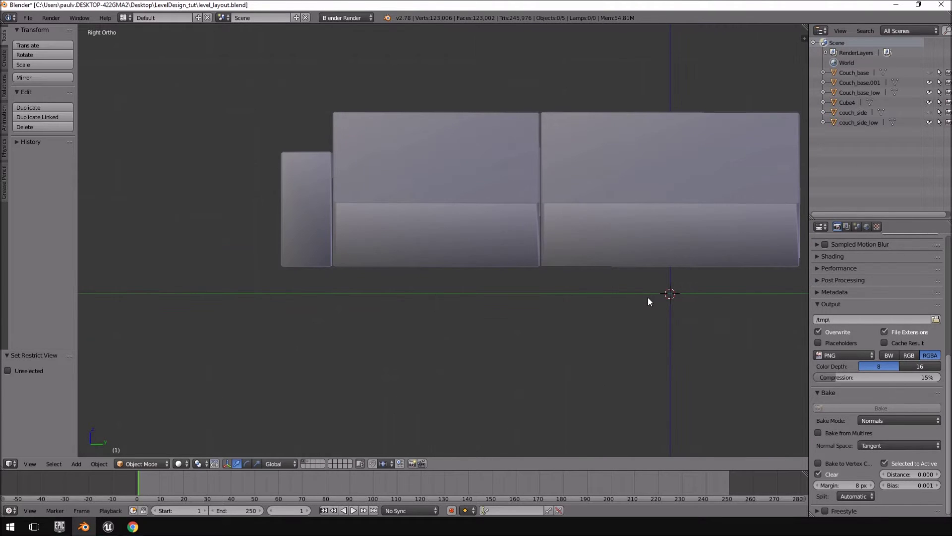
pyautogui.press('Home')
# Pan and zoom to the floor below the couch and bring up the Add menu
pyautogui.scroll(6, 391, 297)
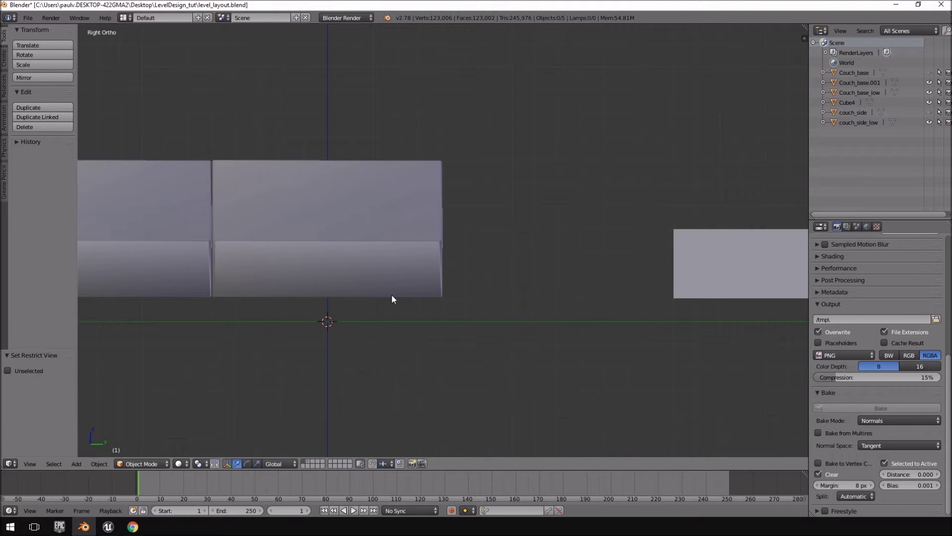
pyautogui.keyDown('shift'); pyautogui.moveTo(246, 322); pyautogui.dragTo(496, 273, button='middle'); pyautogui.keyUp('shift')
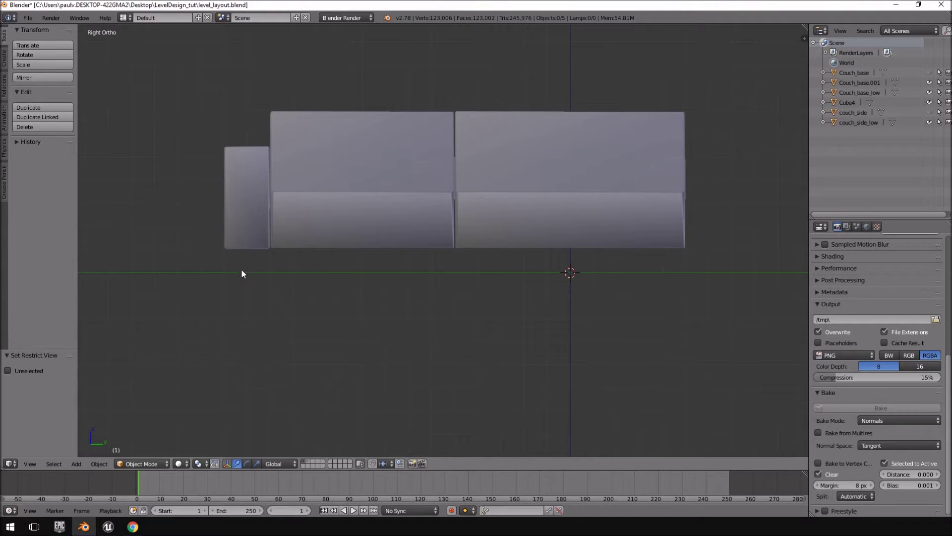
pyautogui.scroll(5, 509, 283)
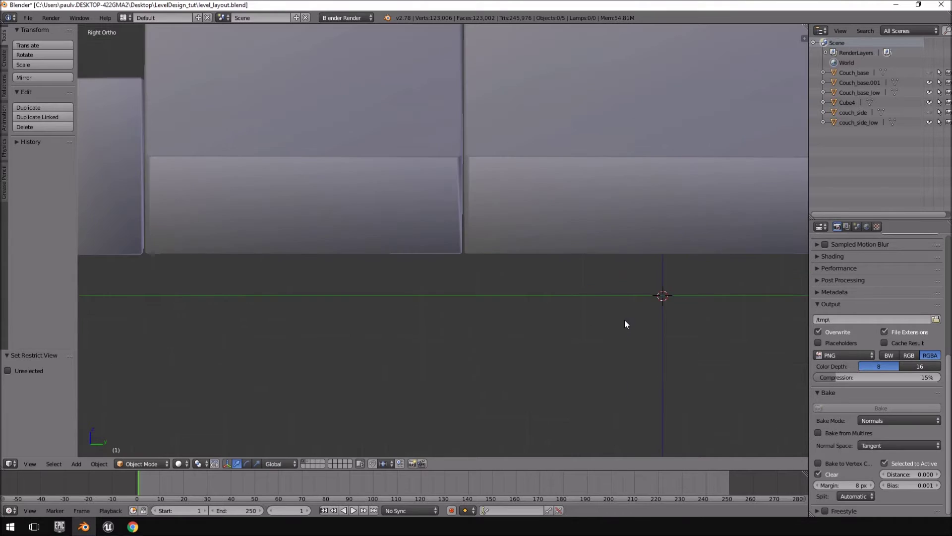
pyautogui.keyDown('shift'); pyautogui.moveTo(623, 323); pyautogui.dragTo(507, 321, button='middle'); pyautogui.keyUp('shift')
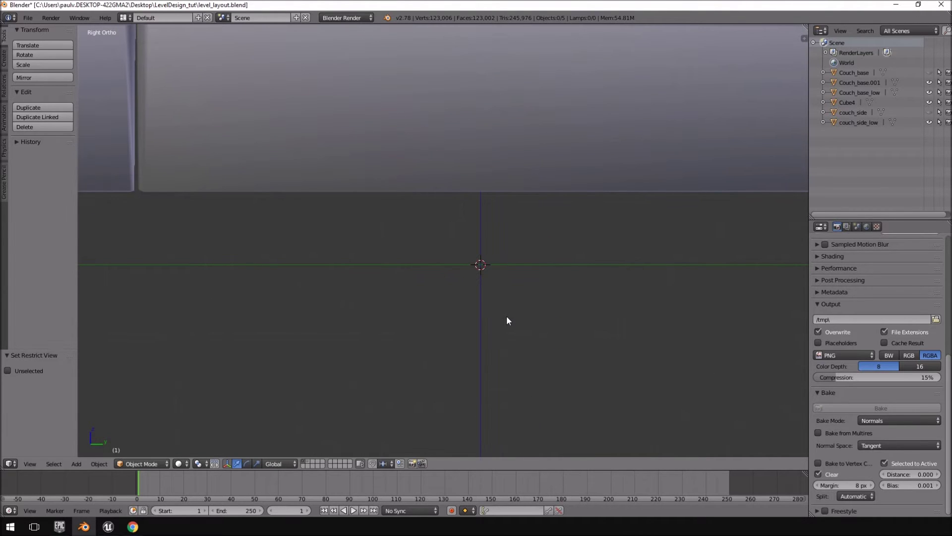
pyautogui.hotkey('shift', 'a')
pyautogui.press('Escape')
pyautogui.scroll(-10, 447, 284)
pyautogui.scroll(7, 415, 293)
pyautogui.keyDown('shift'); pyautogui.moveTo(410, 296); pyautogui.dragTo(629, 148, button='middle'); pyautogui.keyUp('shift')
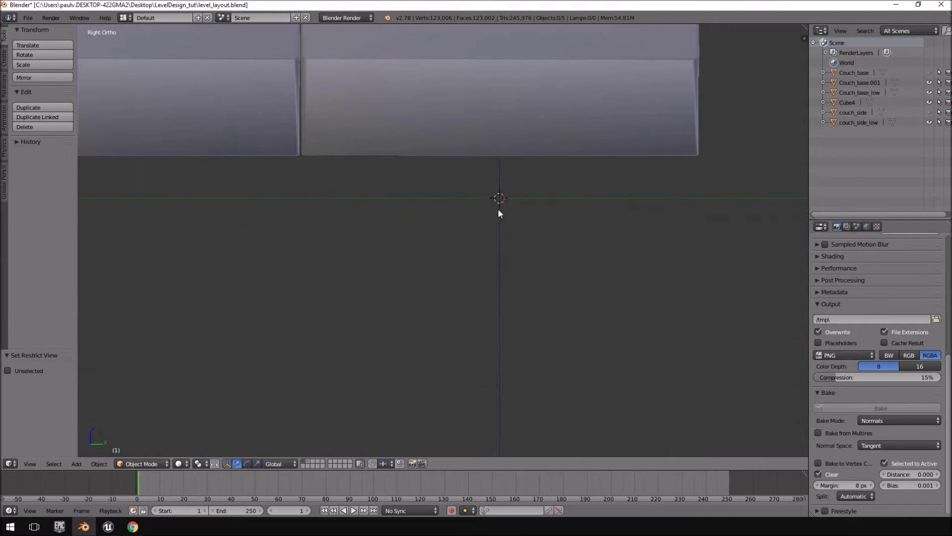
pyautogui.scroll(1, 500, 226)
pyautogui.hotkey('shift', 'a')
# Add a Circle mesh with 12 vertices, keeping radius 1.000
pyautogui.moveTo(520, 240)
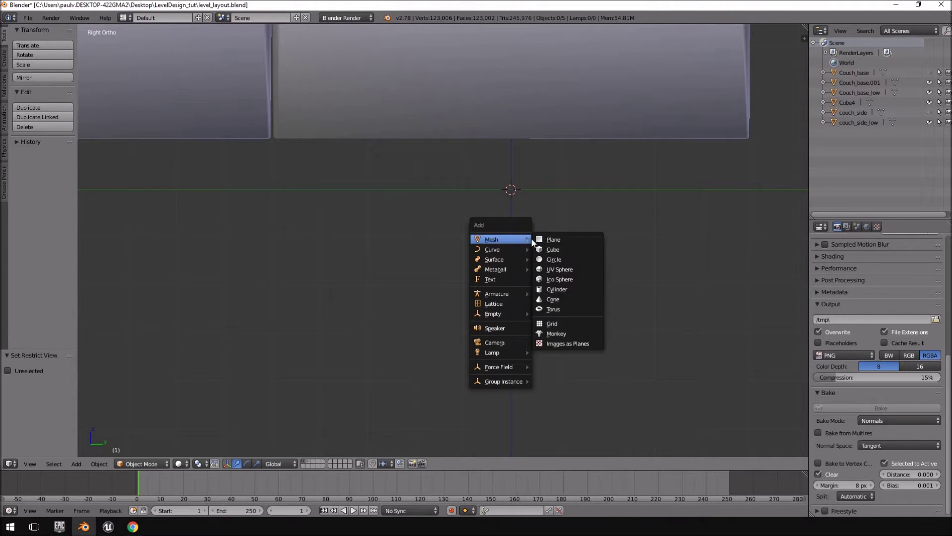
pyautogui.click(554, 259)
pyautogui.scroll(-4, 650, 341)
pyautogui.moveTo(650, 340); pyautogui.dragTo(611, 315, button='middle')
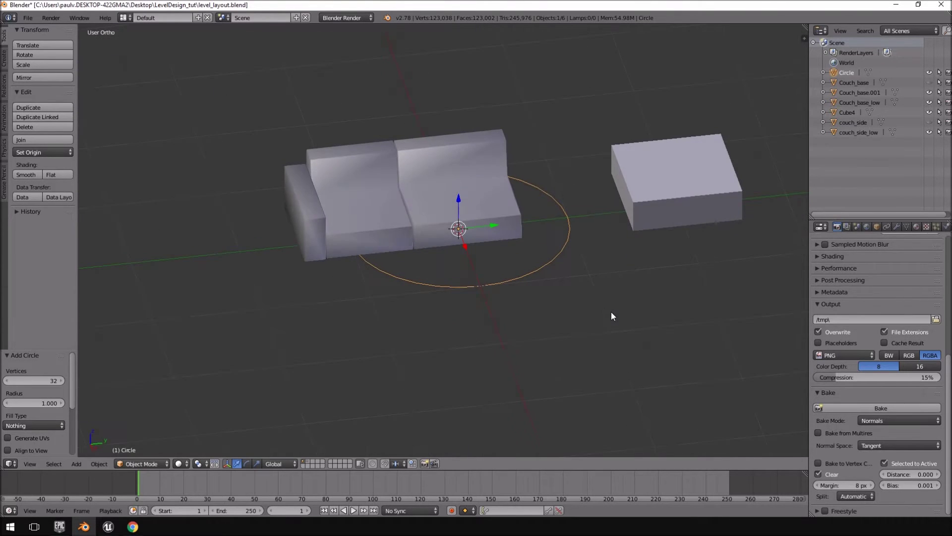
pyautogui.click(51, 381)
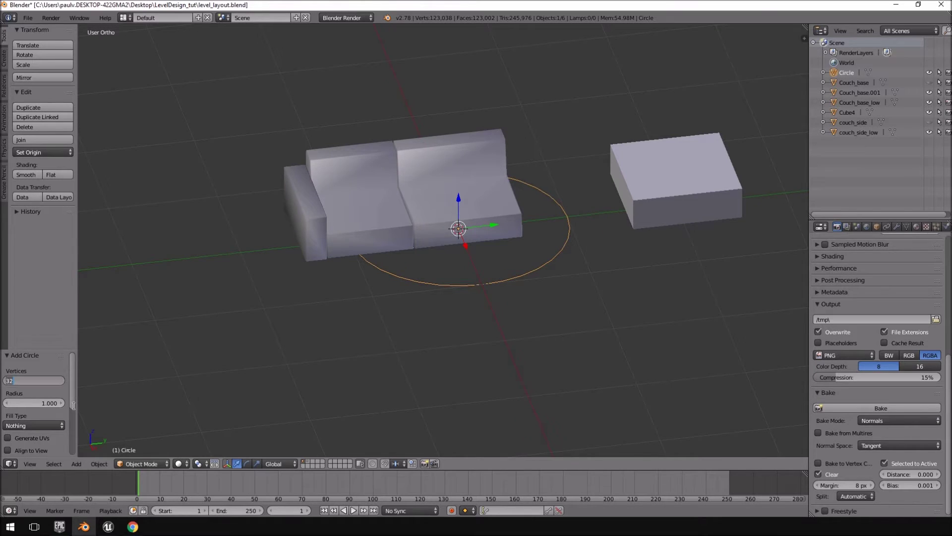
pyautogui.write('12')
pyautogui.press('Tab')
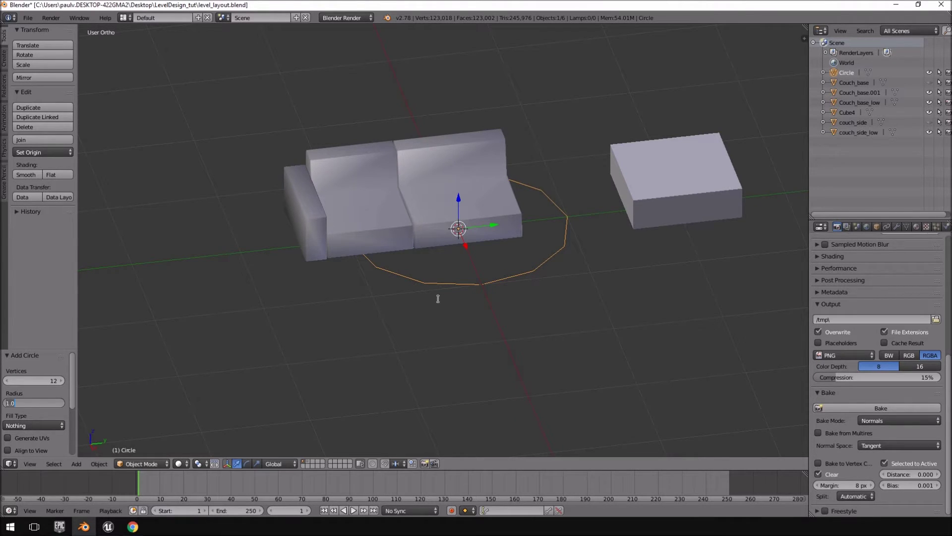
pyautogui.press('Return')
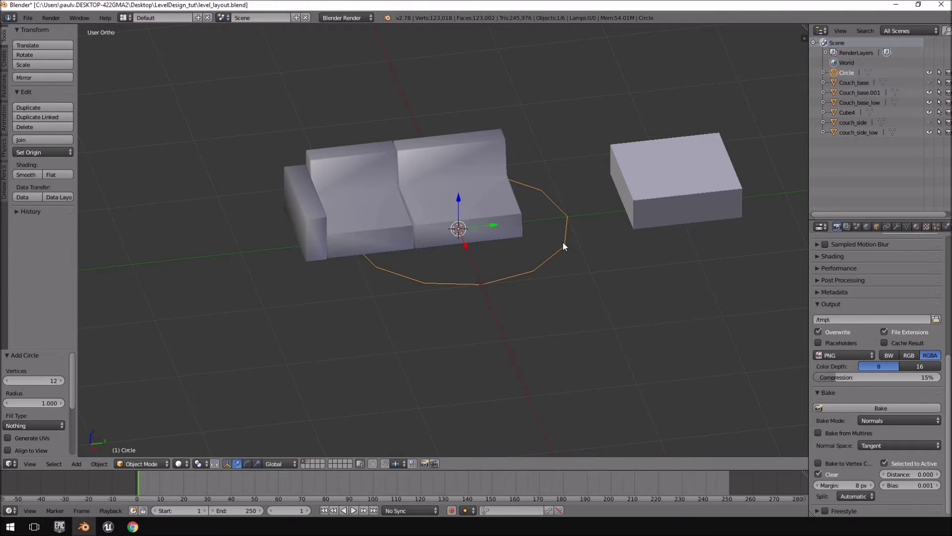
pyautogui.moveTo(563, 241); pyautogui.dragTo(570, 258, button='middle')
# Scale the circle down to 0.1 and move it along Y to -1.4
pyautogui.press('KP_1')
pyautogui.press('KP_3')
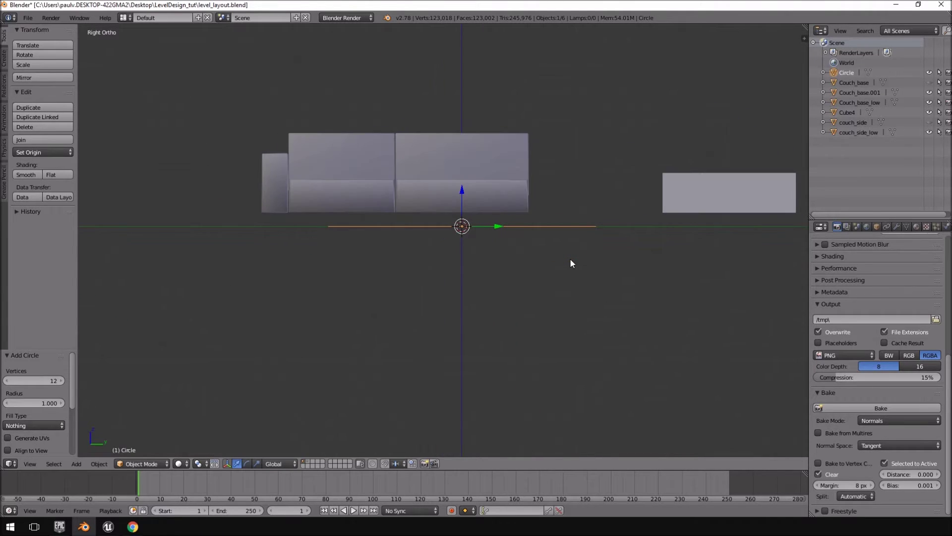
pyautogui.scroll(3, 570, 257)
pyautogui.press('s')
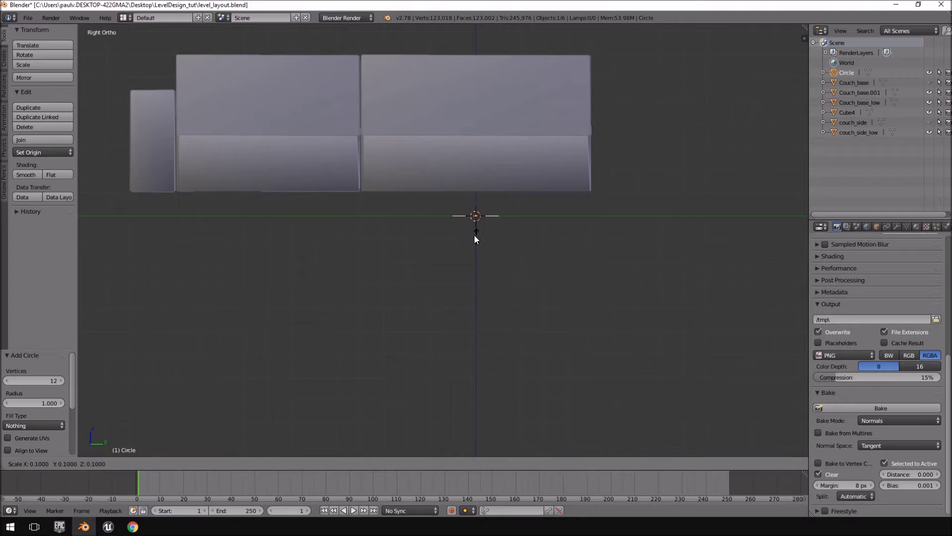
pyautogui.click(484, 236)
pyautogui.press('g')
pyautogui.press('y')
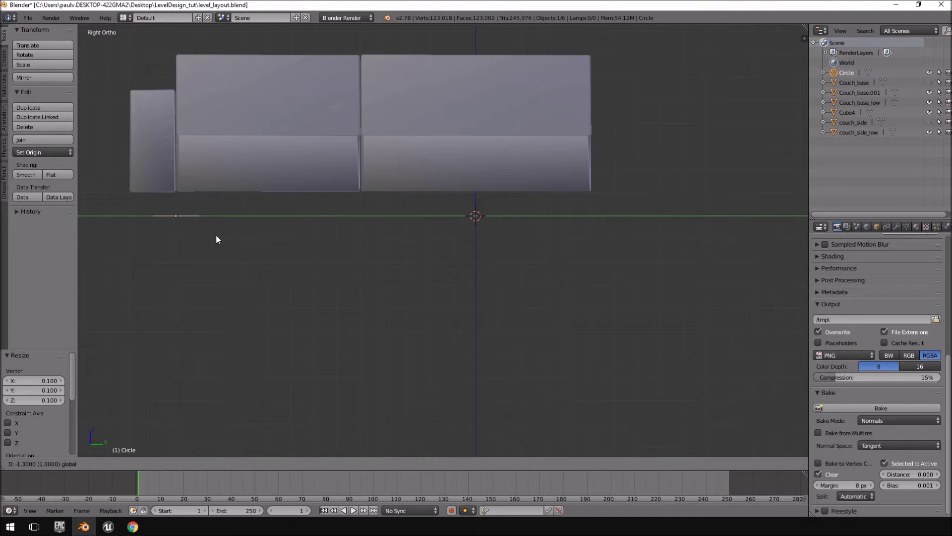
pyautogui.click(175, 237)
# Rescale the circle to 0.4
pyautogui.keyDown('shift'); pyautogui.moveTo(175, 237); pyautogui.dragTo(403, 291, button='middle'); pyautogui.keyUp('shift')
pyautogui.scroll(5, 292, 254)
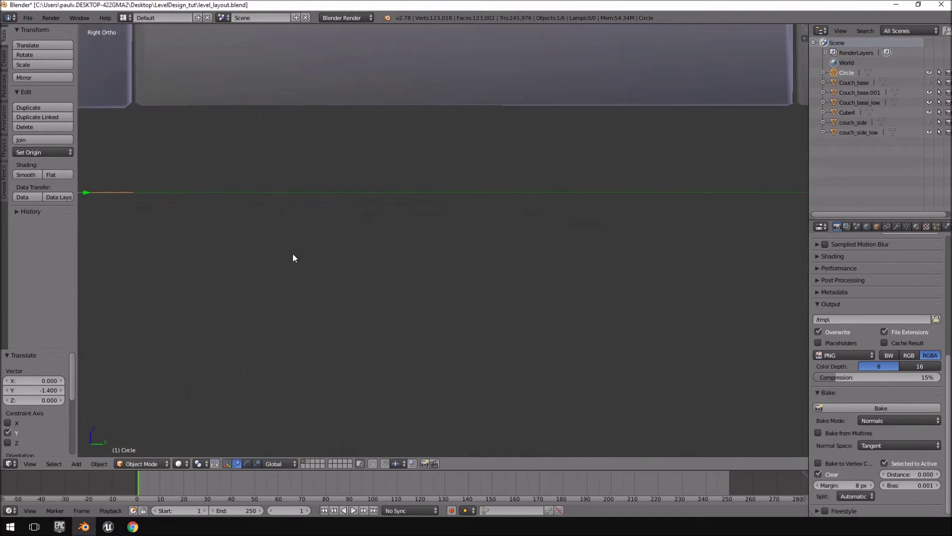
pyautogui.keyDown('shift'); pyautogui.moveTo(292, 254); pyautogui.dragTo(661, 323, button='middle'); pyautogui.keyUp('shift')
pyautogui.scroll(3, 661, 327)
pyautogui.press('s')
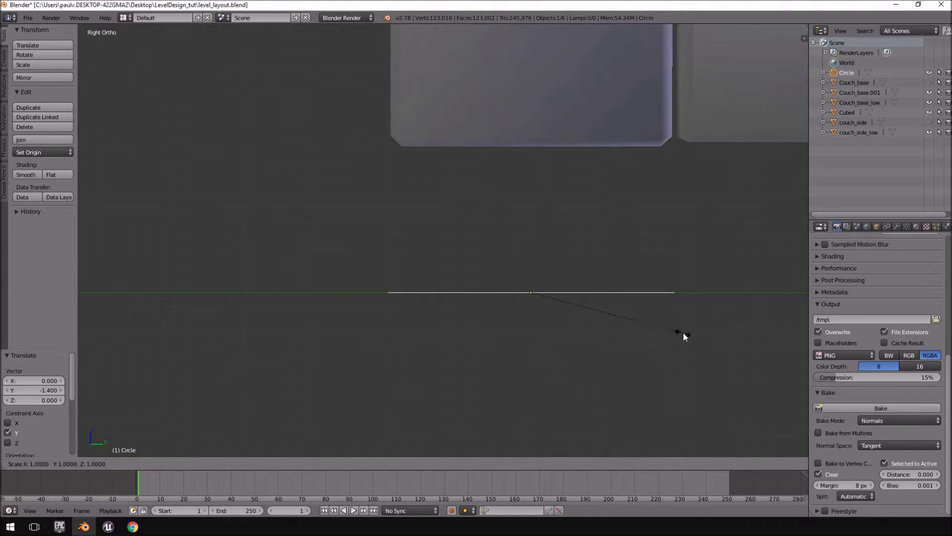
pyautogui.click(595, 322)
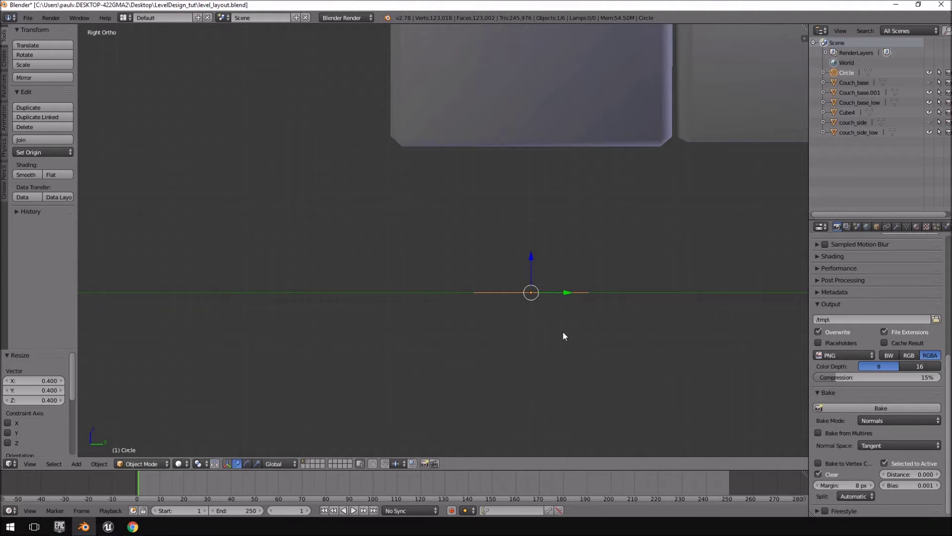
# Shift the circle 0.38 along X under the couch corner and enter Edit Mode
pyautogui.moveTo(560, 322)
pyautogui.mouseDown(button='middle')
pyautogui.moveTo(565, 296)
pyautogui.moveTo(571, 307)
pyautogui.mouseUp(button='middle')
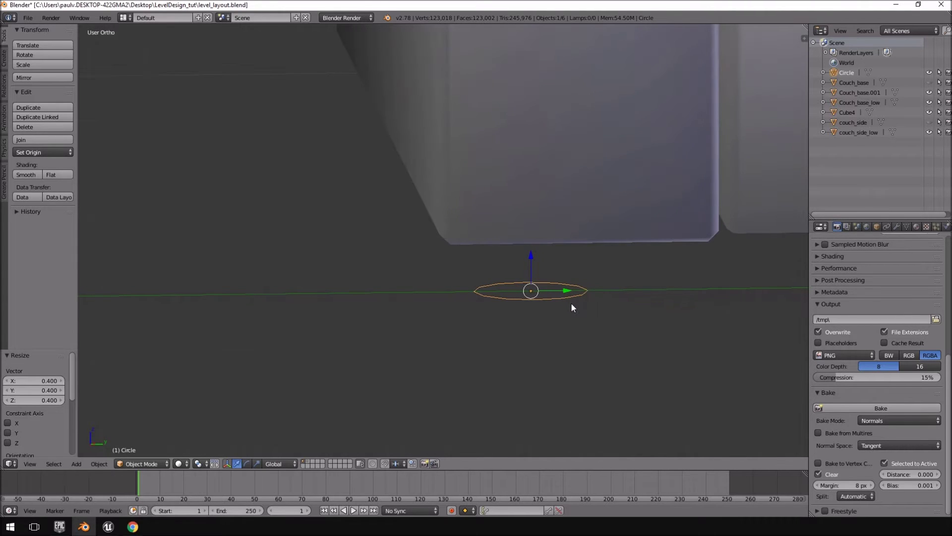
pyautogui.press('KP_1')
pyautogui.press('KP_3')
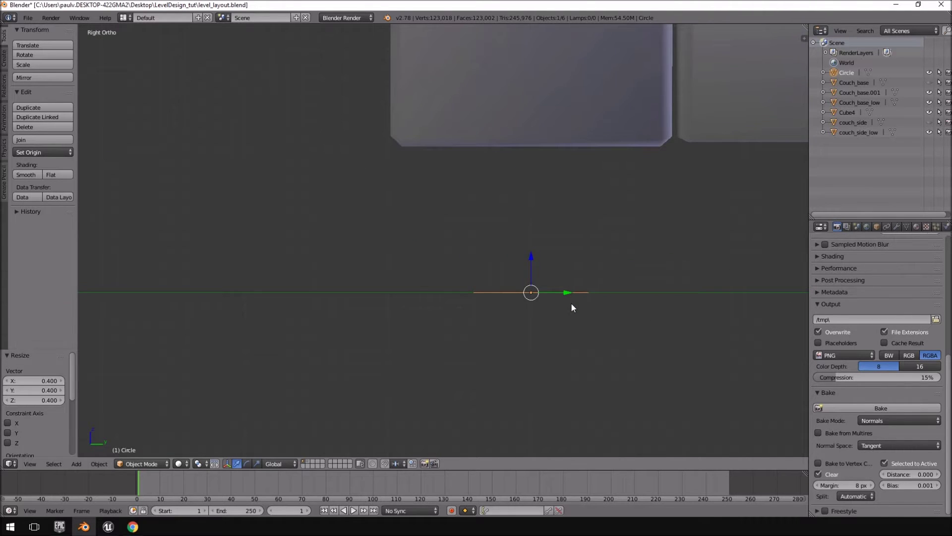
pyautogui.press('KP_1')
pyautogui.scroll(-5, 570, 304)
pyautogui.press('g')
pyautogui.press('x')
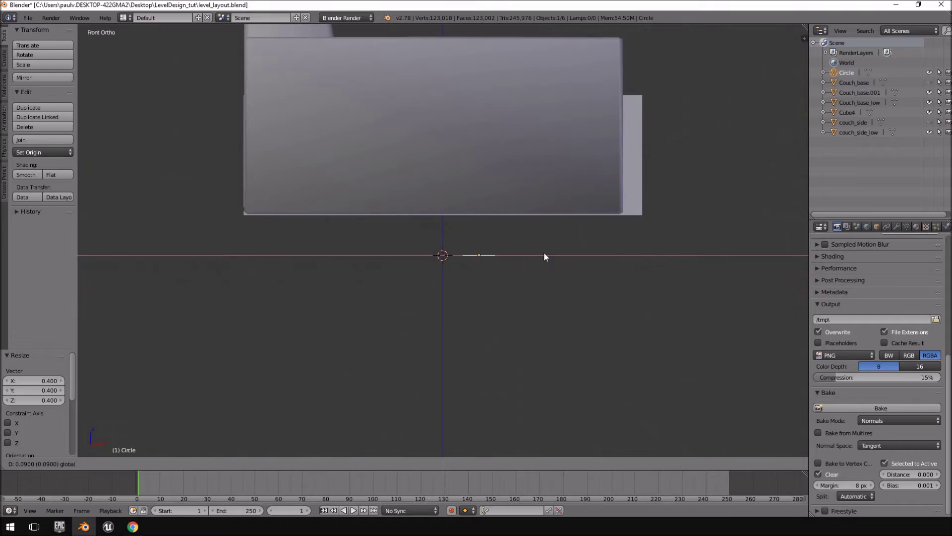
pyautogui.click(628, 254)
pyautogui.press('KP_3')
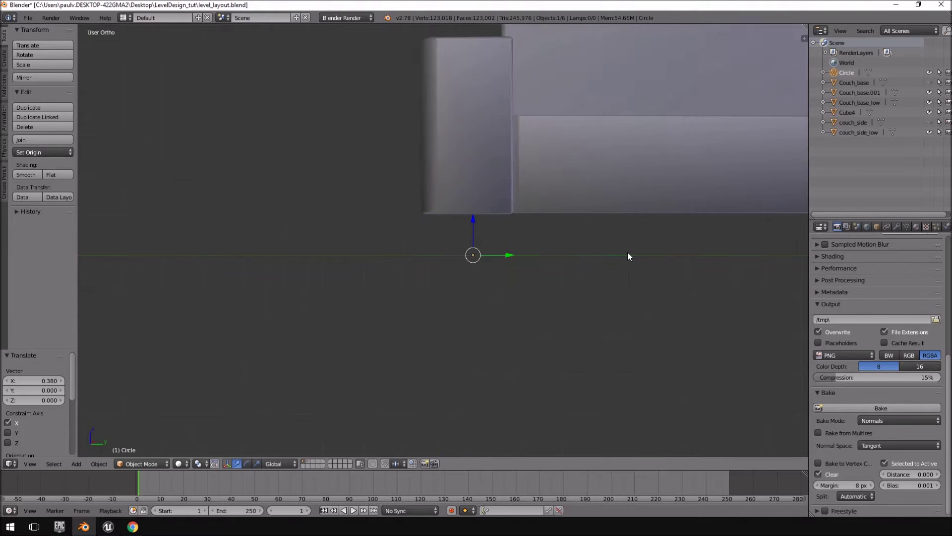
pyautogui.scroll(5, 620, 255)
pyautogui.scroll(3, 570, 278)
pyautogui.press('Tab')
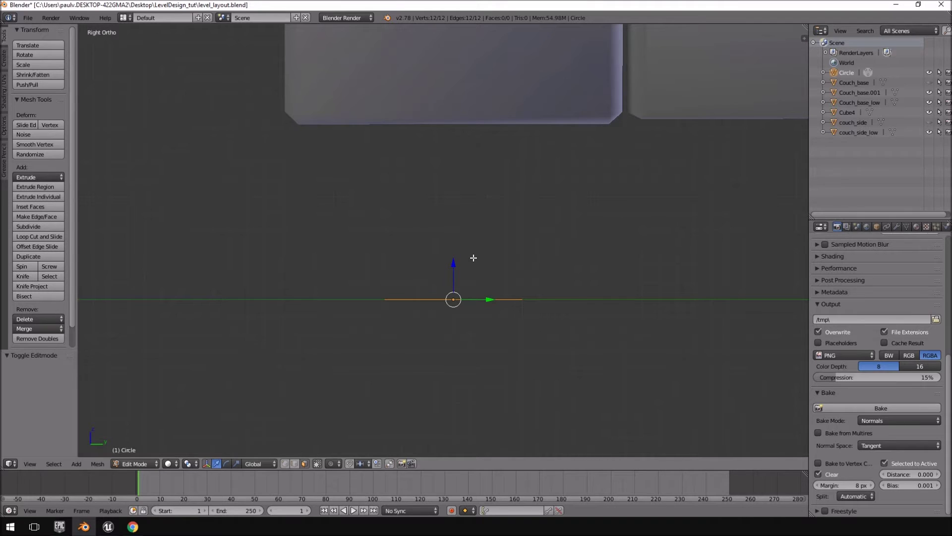
# Extrude the circle's edge loop 0.020 upward along Z into a 12-faced ring
pyautogui.press('e')
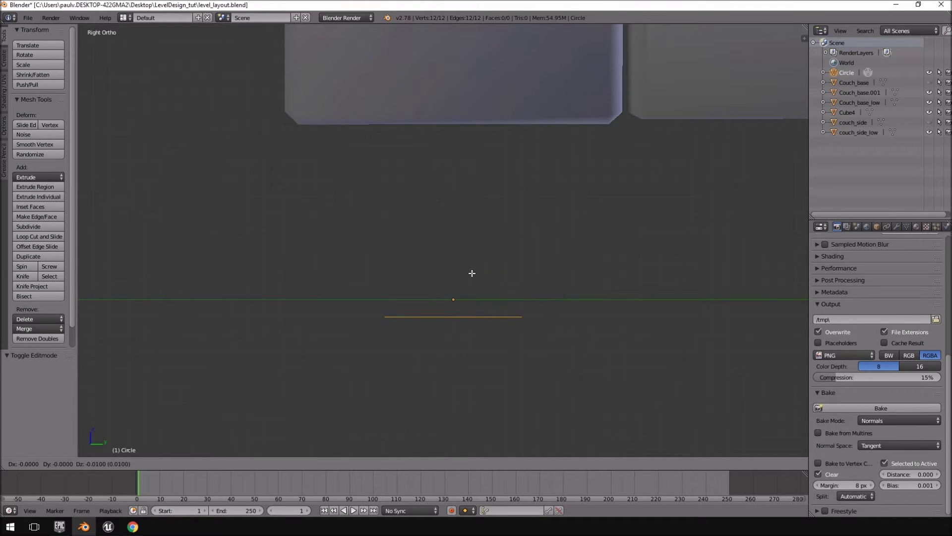
pyautogui.press('Escape')
pyautogui.moveTo(473, 260); pyautogui.dragTo(469, 299, button='middle')
pyautogui.hotkey('ctrl', 'z')
pyautogui.press('Tab')
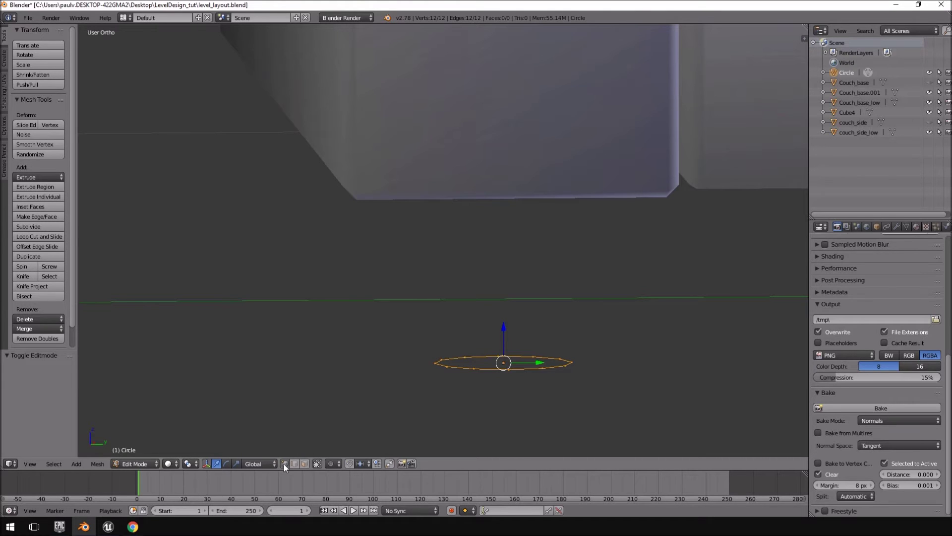
pyautogui.keyDown('alt'); pyautogui.moveTo(548, 336); pyautogui.dragTo(543, 310, button='middle'); pyautogui.keyUp('alt')
pyautogui.press('e')
pyautogui.click(549, 297)
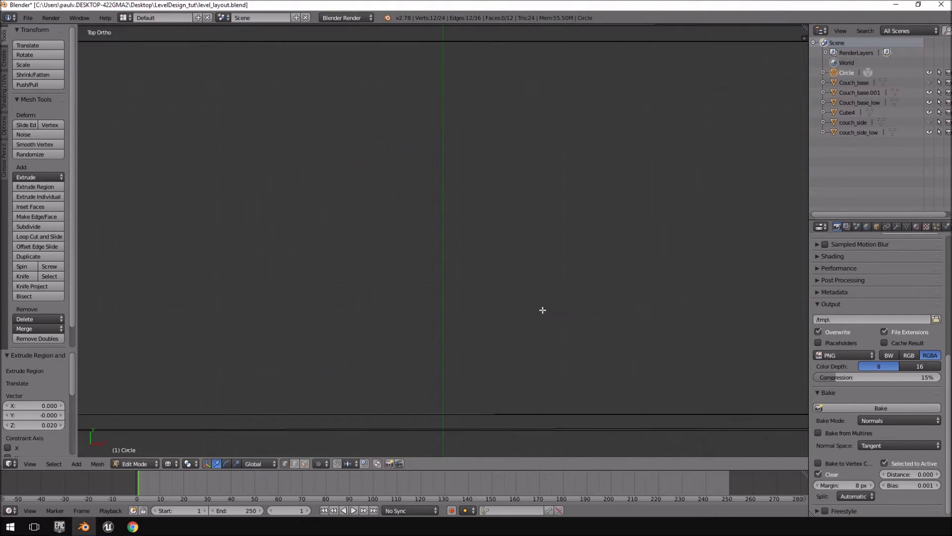
pyautogui.scroll(-5, 542, 310)
pyautogui.keyDown('ctrl'); pyautogui.scroll(-4, 554, 255); pyautogui.keyUp('ctrl')
pyautogui.scroll(4, 533, 244)
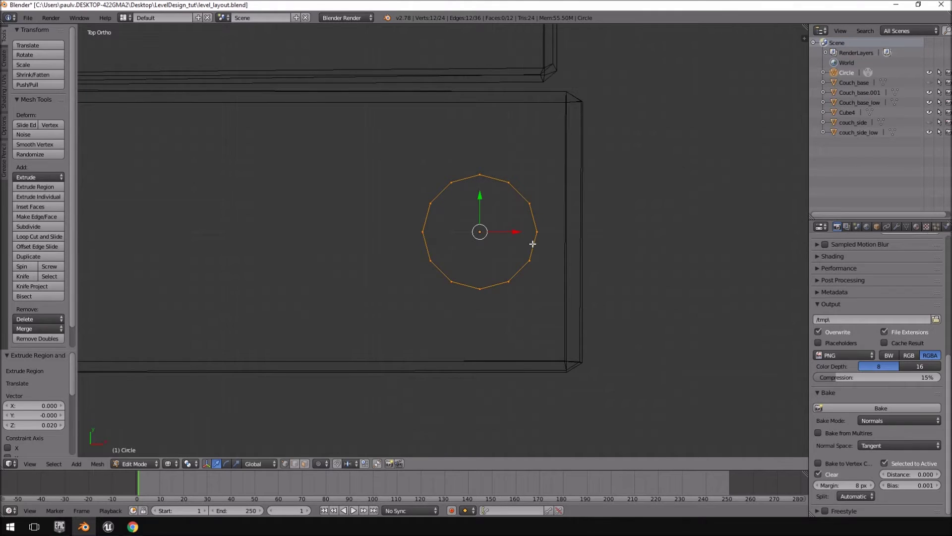
pyautogui.keyDown('alt'); pyautogui.moveTo(533, 243); pyautogui.dragTo(531, 243, button='middle'); pyautogui.keyUp('alt')
pyautogui.scroll(3, 532, 242)
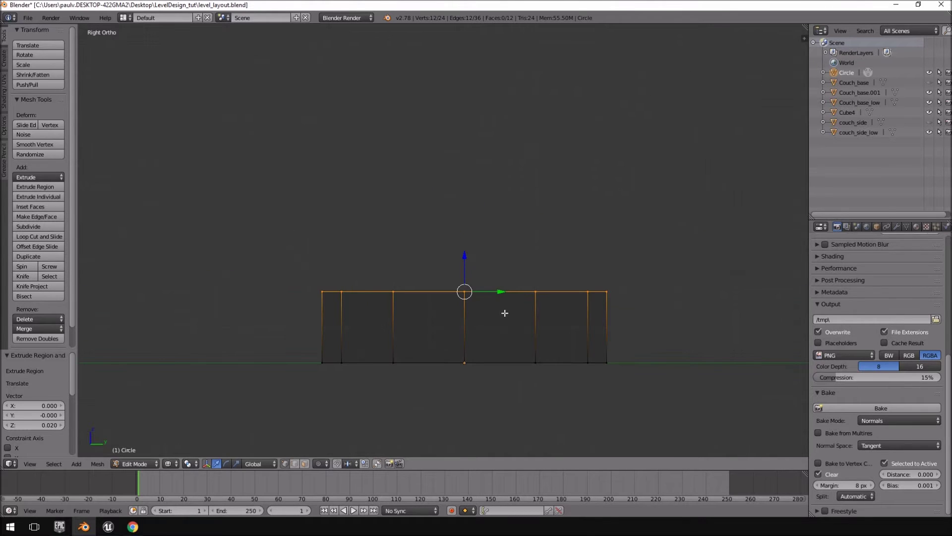
# Select the whole ring and recalculate its normals to point outside
pyautogui.press('z')
pyautogui.press('a')
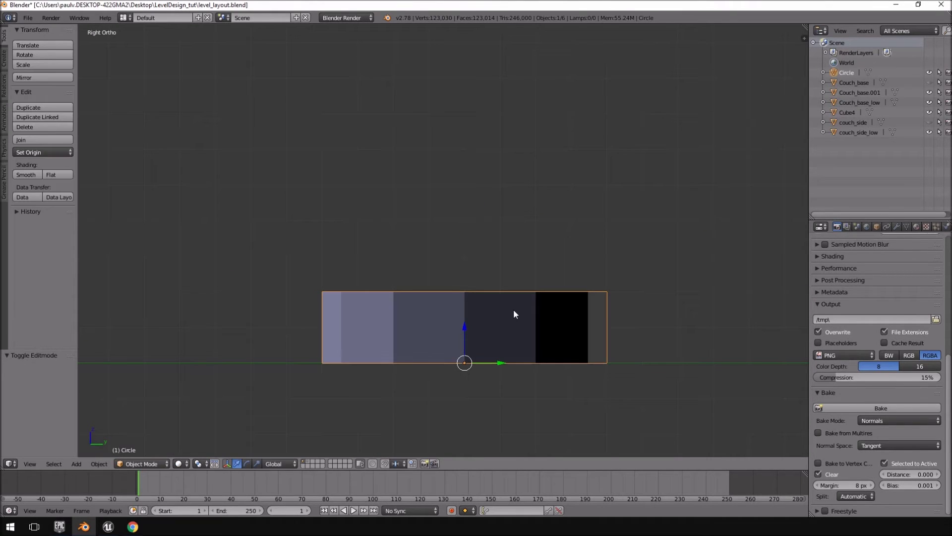
pyautogui.press('a')
pyautogui.press('a')
pyautogui.click(94, 463)
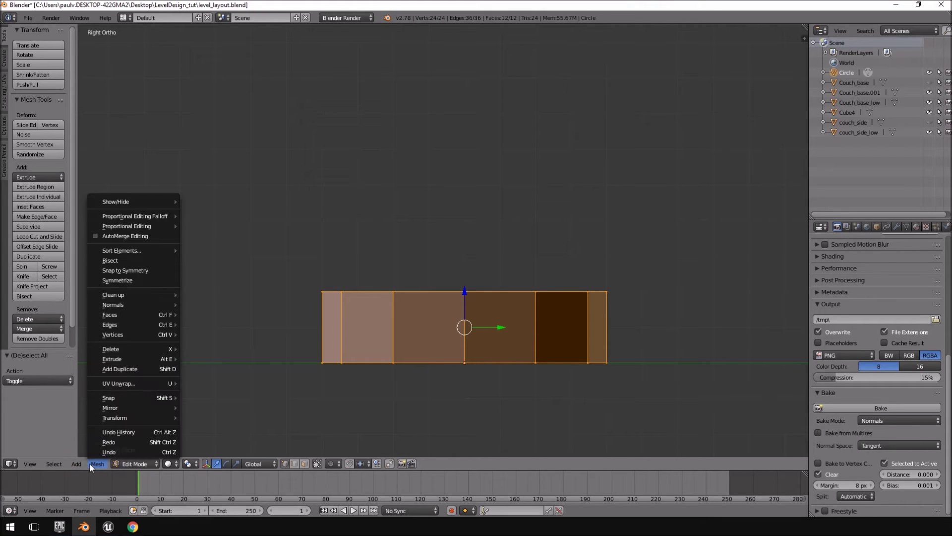
pyautogui.moveTo(134, 304)
pyautogui.click(255, 304)
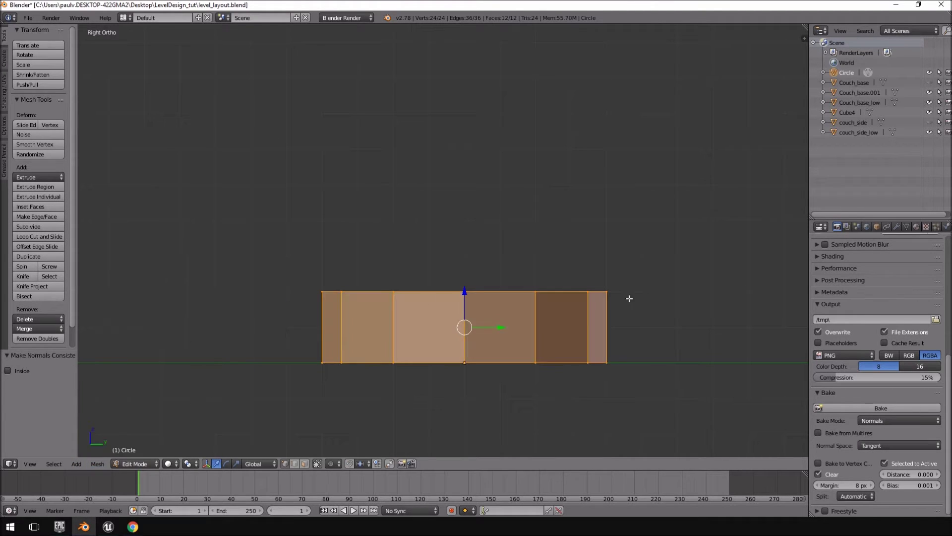
pyautogui.scroll(2, 485, 342)
pyautogui.scroll(-3, 405, 347)
# Check the ring's shading, select its top edge loop, and turn on the keystroke display
pyautogui.press('Tab')
pyautogui.moveTo(429, 289); pyautogui.dragTo(431, 291, button='middle')
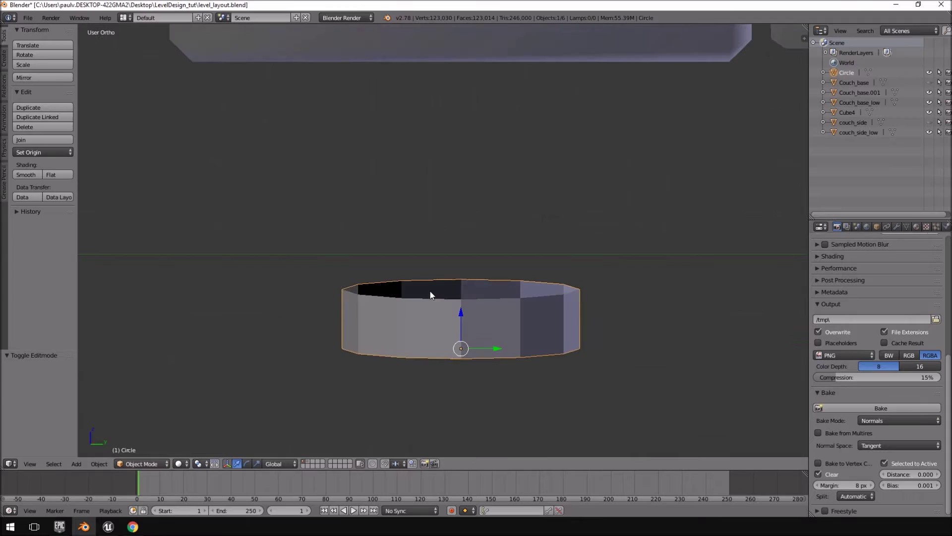
pyautogui.press('Tab')
pyautogui.keyDown('alt'); pyautogui.rightClick(432, 296); pyautogui.keyUp('alt')
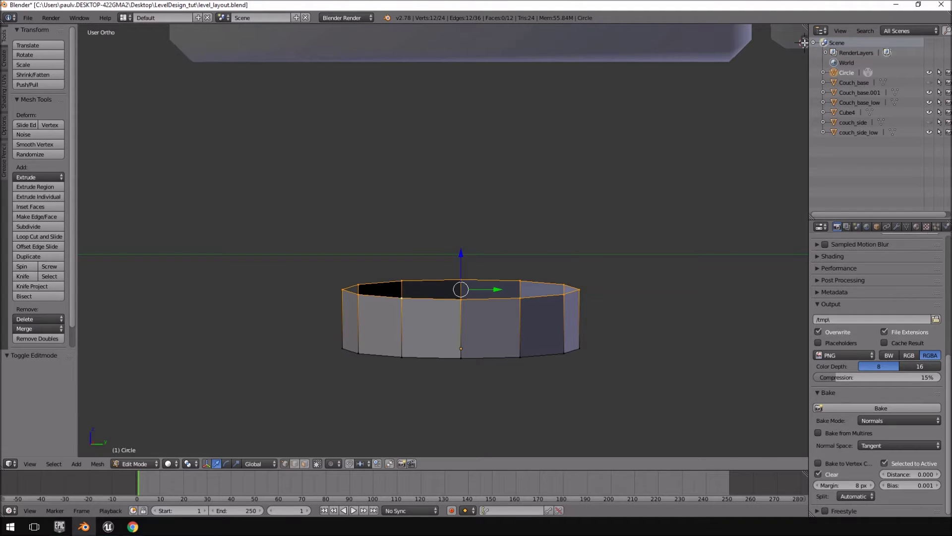
pyautogui.press('n')
pyautogui.click(762, 448)
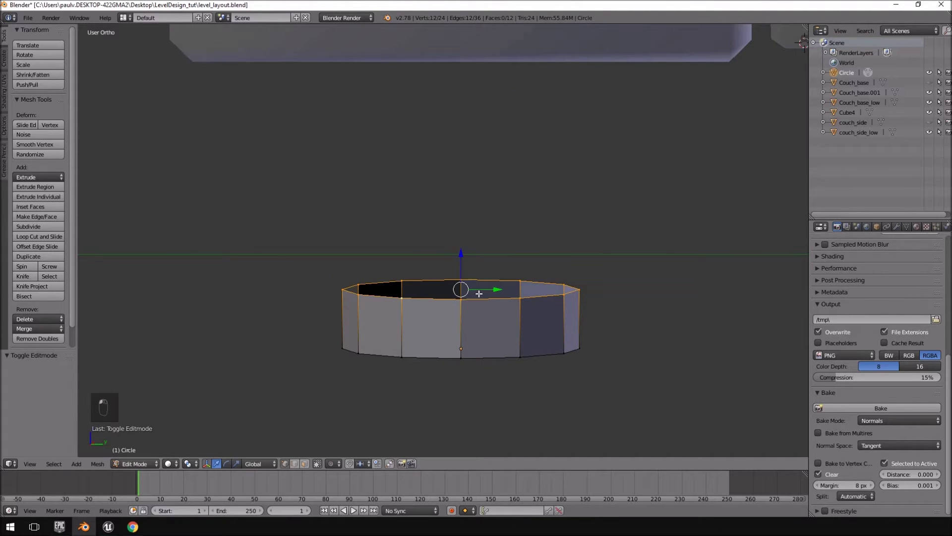
# Extrude the top loop in place and scale it inward to 0.725
pyautogui.press('n')
pyautogui.press('e')
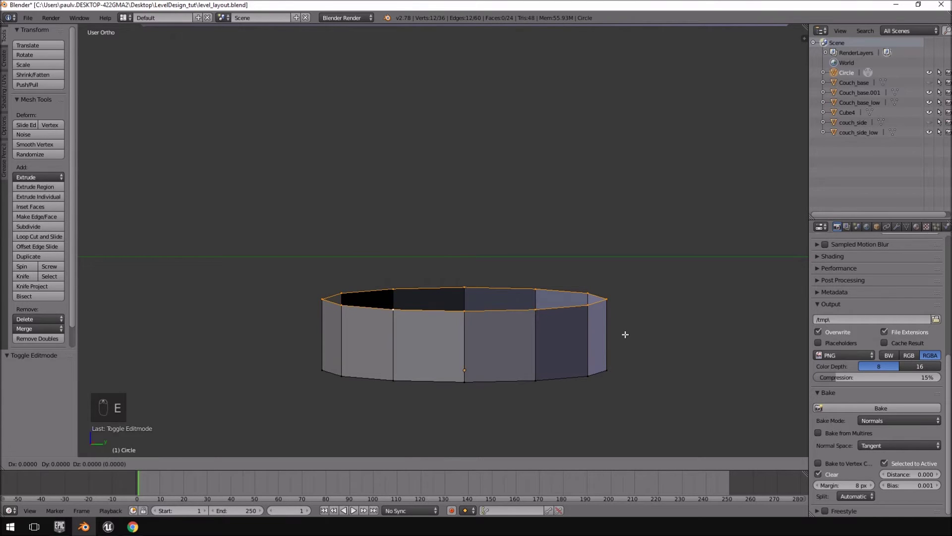
pyautogui.rightClick(625, 334)
pyautogui.press('s')
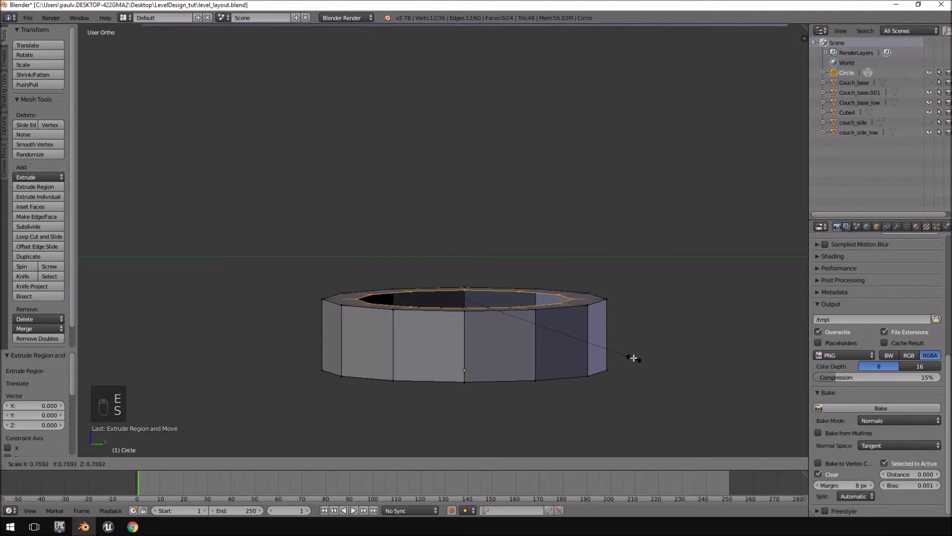
pyautogui.click(620, 357)
# Extrude the inner loop 0.040 up along Z and taper it to 0.677
pyautogui.moveTo(517, 352); pyautogui.dragTo(512, 342, button='middle')
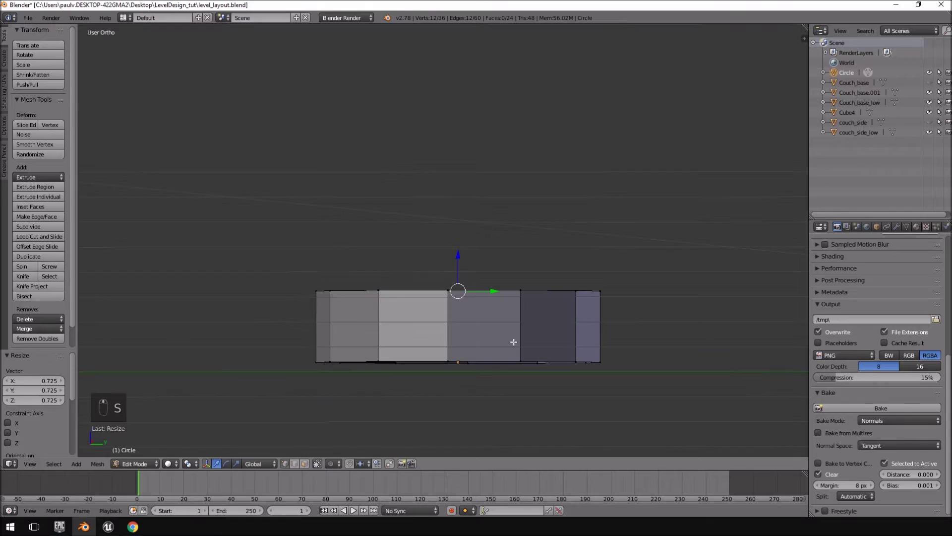
pyautogui.press('KP_1')
pyautogui.press('KP_3')
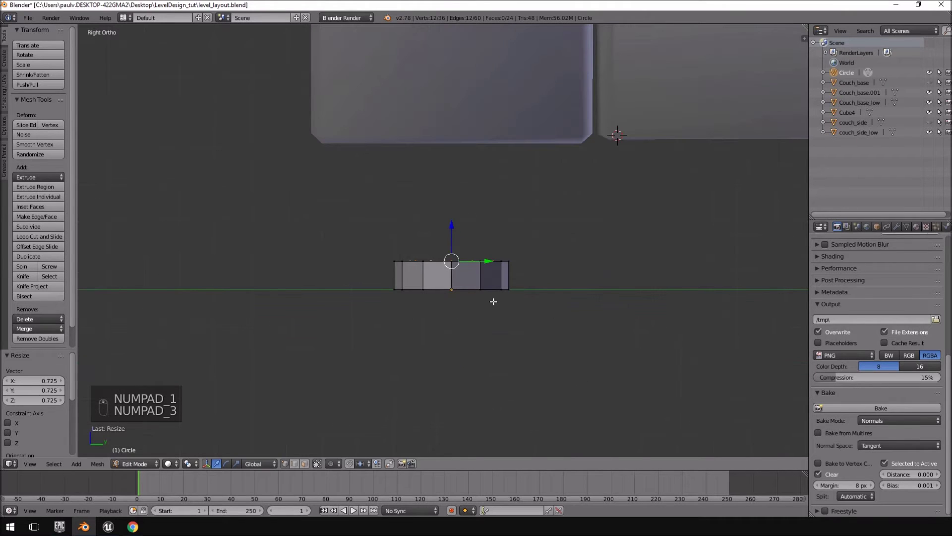
pyautogui.press('e')
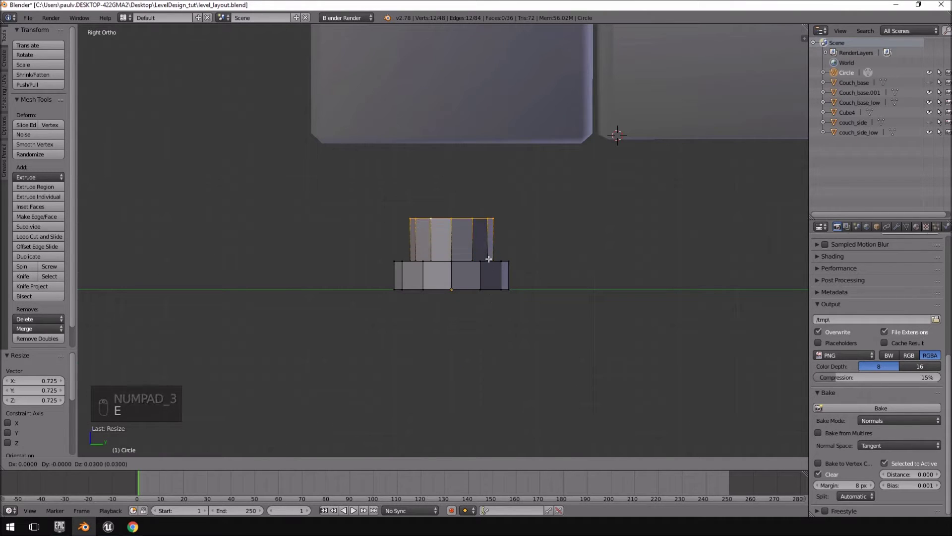
pyautogui.press('z')
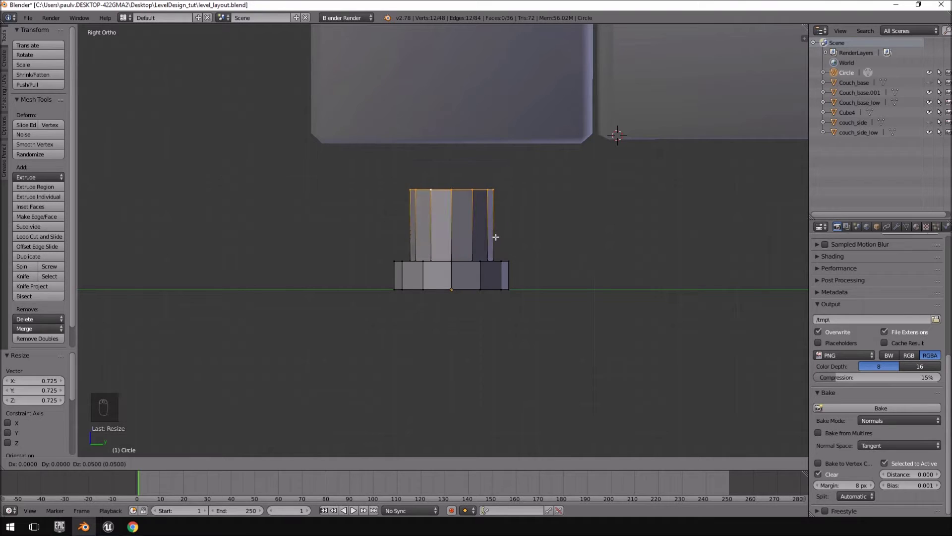
pyautogui.click(505, 239)
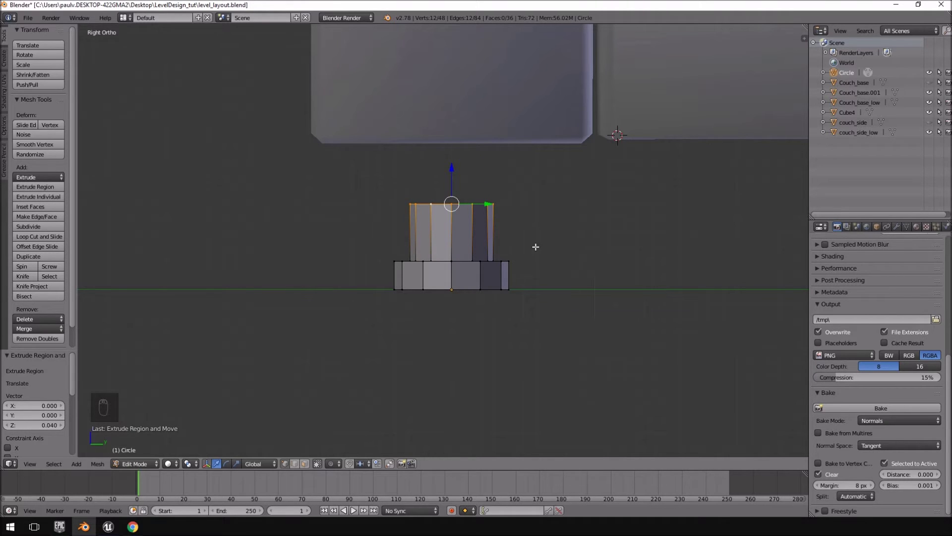
pyautogui.press('s')
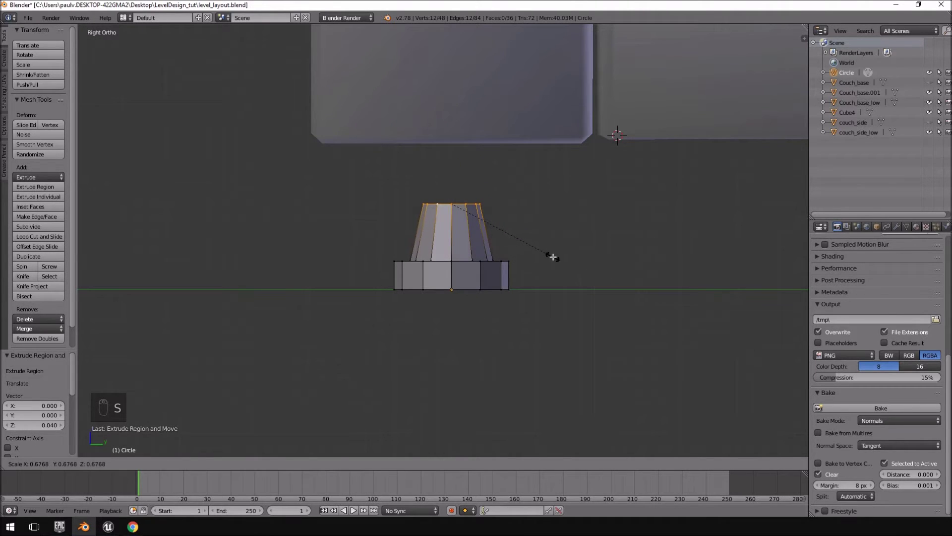
pyautogui.click(553, 256)
# Rescale the top ring to 0.728 and tilt it about 24 degrees in side view
pyautogui.moveTo(502, 271); pyautogui.dragTo(605, 307, button='middle')
pyautogui.press('s')
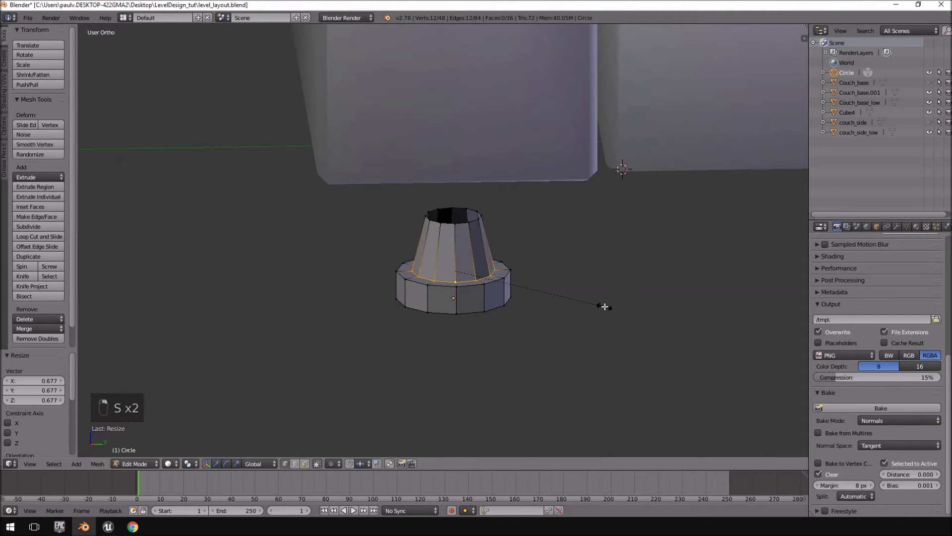
pyautogui.click(556, 298)
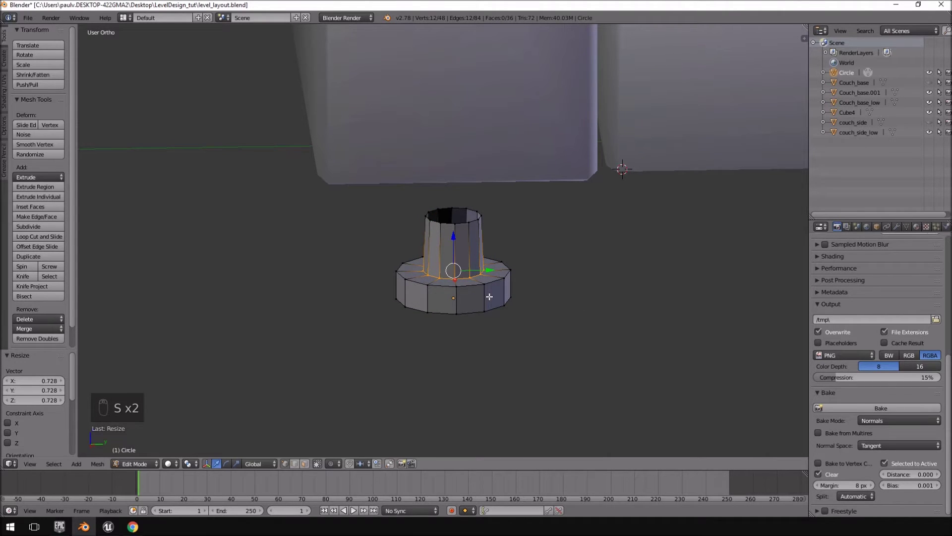
pyautogui.press('KP_1')
pyautogui.press('KP_3')
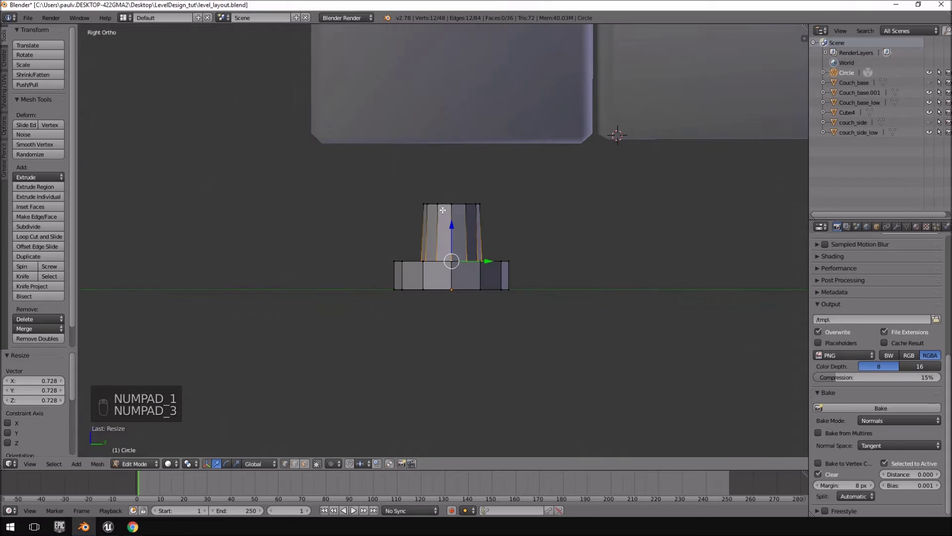
pyautogui.press('r')
pyautogui.click(576, 286)
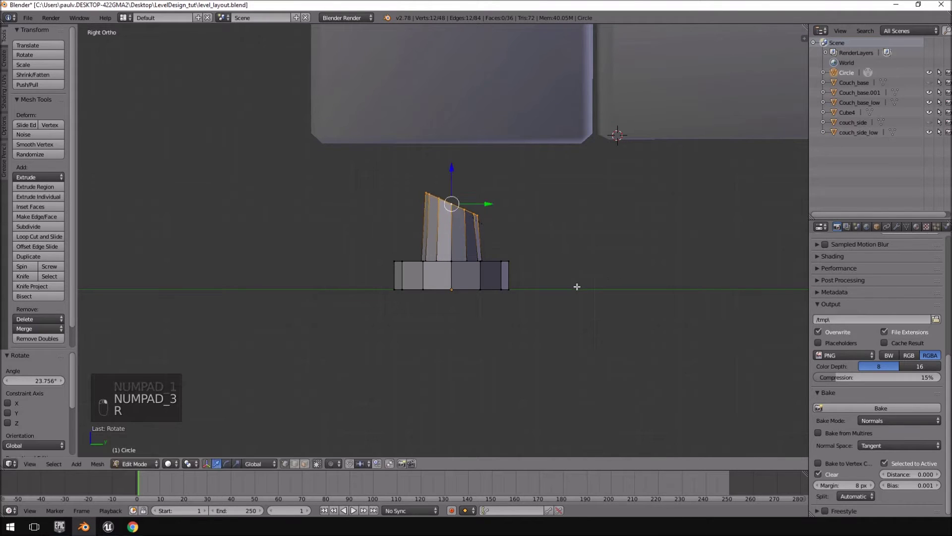
# Move the top ring up under the couch, then undo its rotations to stand it upright
pyautogui.press('g')
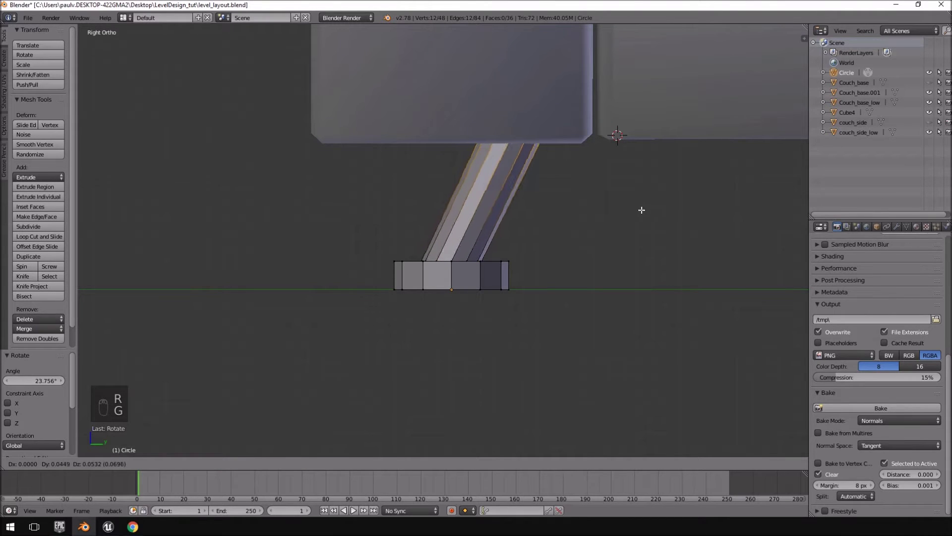
pyautogui.click(639, 209)
pyautogui.press('z')
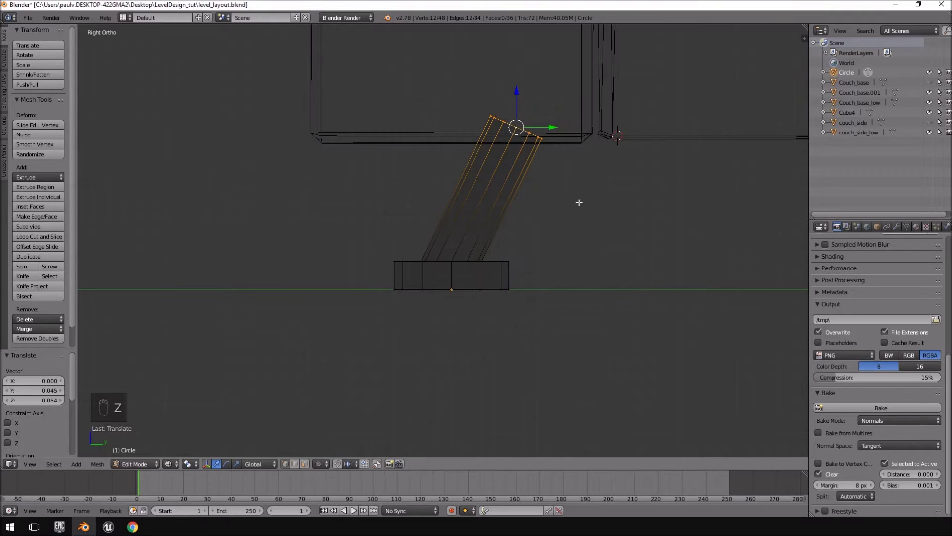
pyautogui.press('r')
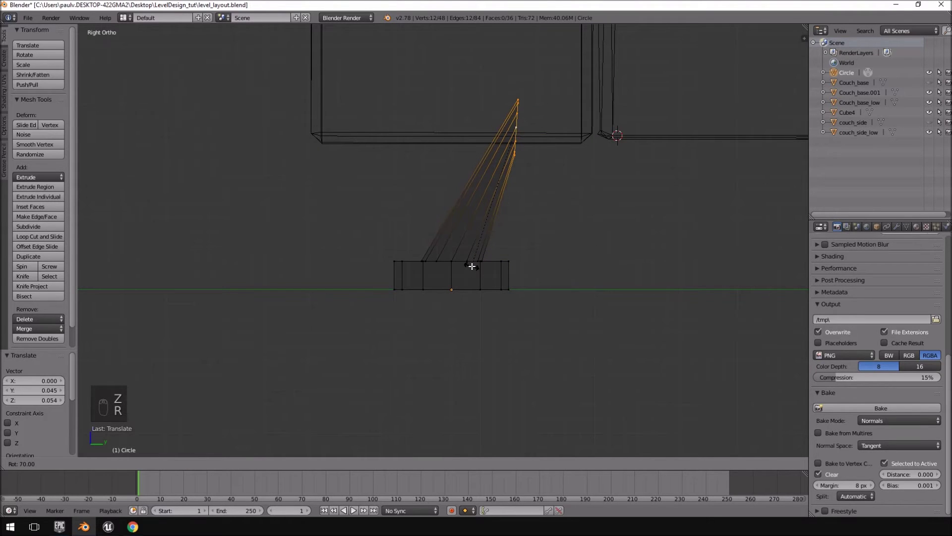
pyautogui.click(639, 160)
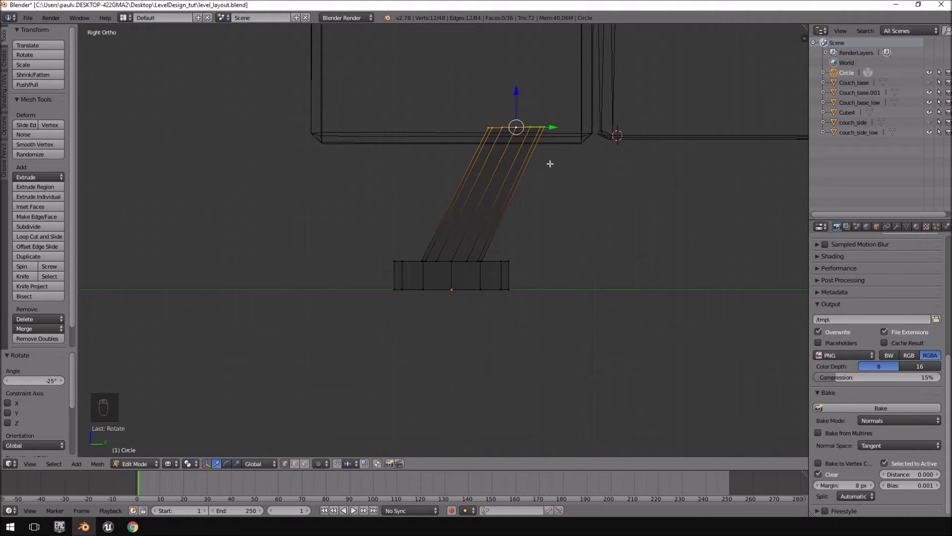
pyautogui.hotkey('shift', 's')
pyautogui.hotkey('ctrl', 'z')
pyautogui.hotkey('ctrl', 'z')
pyautogui.hotkey('ctrl', 'z')
pyautogui.hotkey('ctrl', 'z')
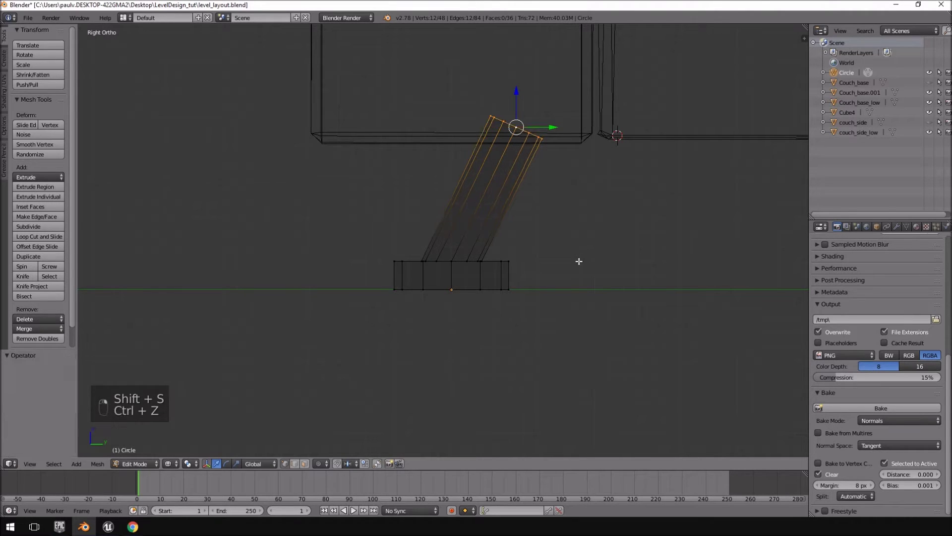
# Raise the top ring 0.050, slide it along Y, and enlarge it to 1.089
pyautogui.moveTo(455, 180); pyautogui.dragTo(462, 99)
pyautogui.moveTo(485, 131); pyautogui.dragTo(526, 133)
pyautogui.press('s')
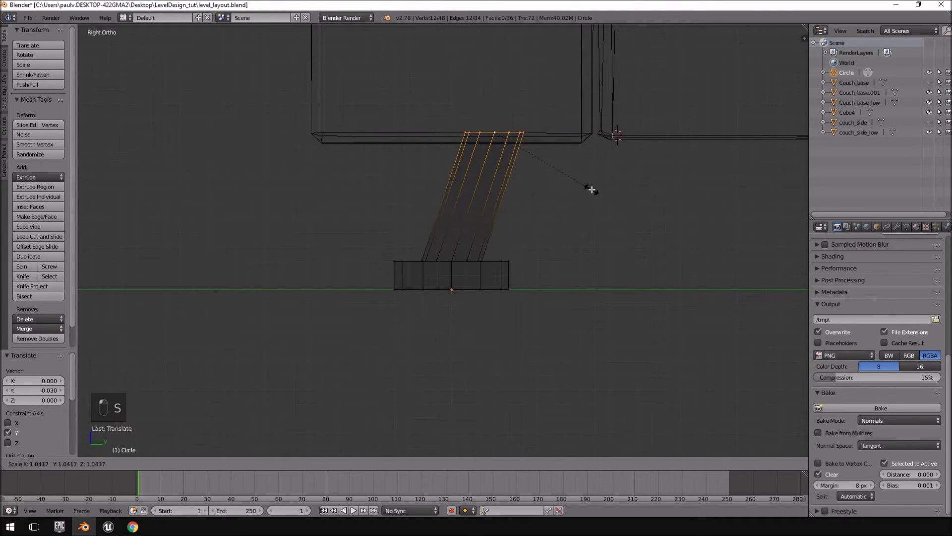
pyautogui.click(595, 193)
# Select the base's two outer edge loops and scale them to 0.768
pyautogui.moveTo(480, 300); pyautogui.dragTo(499, 296, button='middle')
pyautogui.keyDown('alt'); pyautogui.rightClick(499, 295); pyautogui.keyUp('alt')
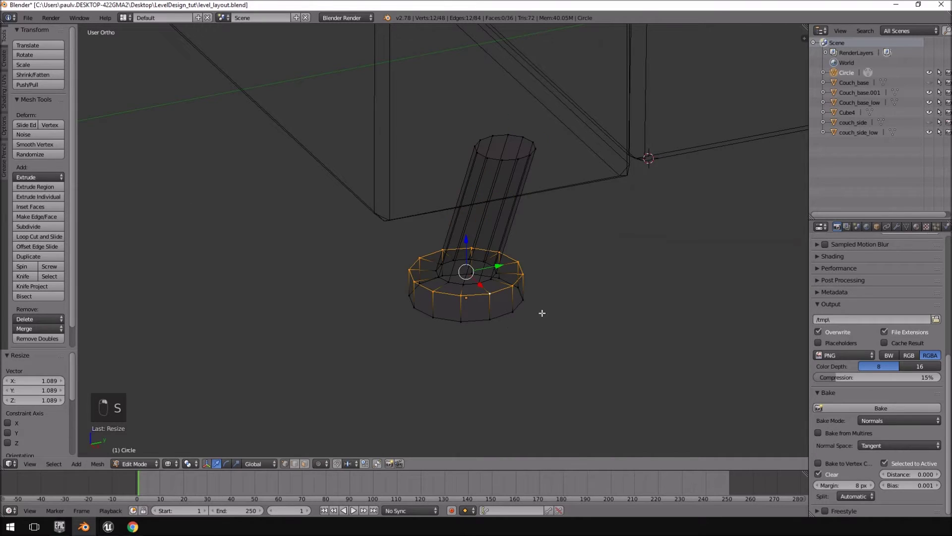
pyautogui.keyDown('alt'); pyautogui.keyDown('shift'); pyautogui.rightClick(503, 315); pyautogui.keyUp('shift'); pyautogui.keyUp('alt')
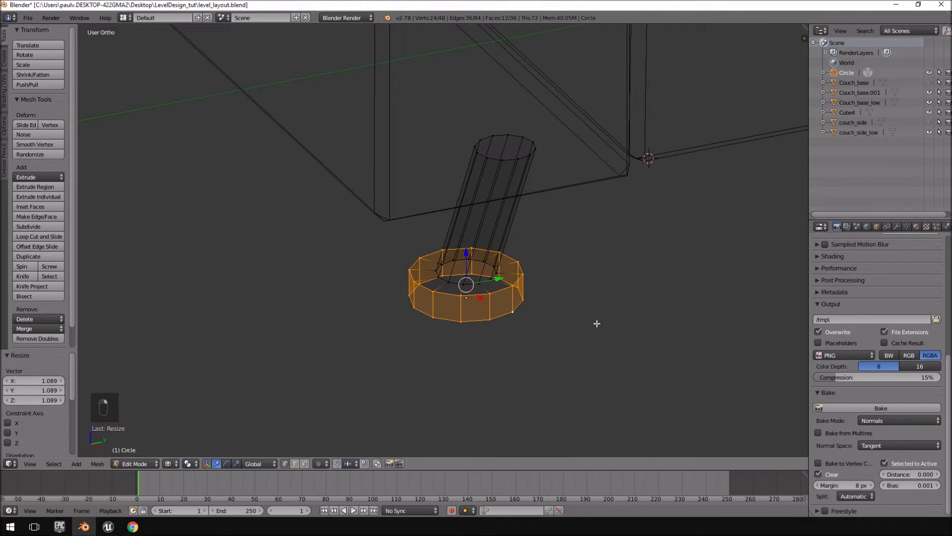
pyautogui.press('s')
pyautogui.click(597, 314)
pyautogui.moveTo(597, 314); pyautogui.dragTo(574, 288, button='middle')
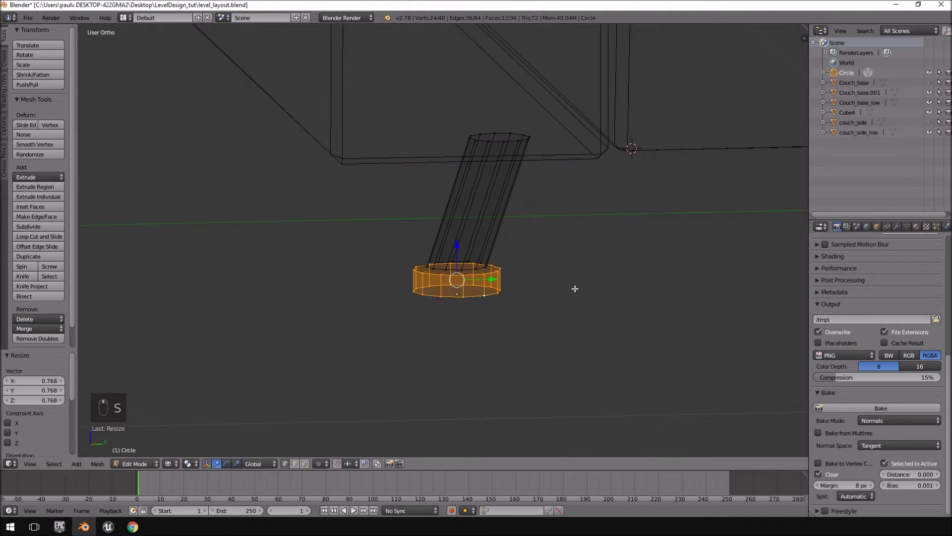
# In Right Ortho view, nudge the leg slightly along Y to sit under the couch corner
pyautogui.press('KP_1')
pyautogui.press('KP_3')
pyautogui.press('Tab')
pyautogui.press('z')
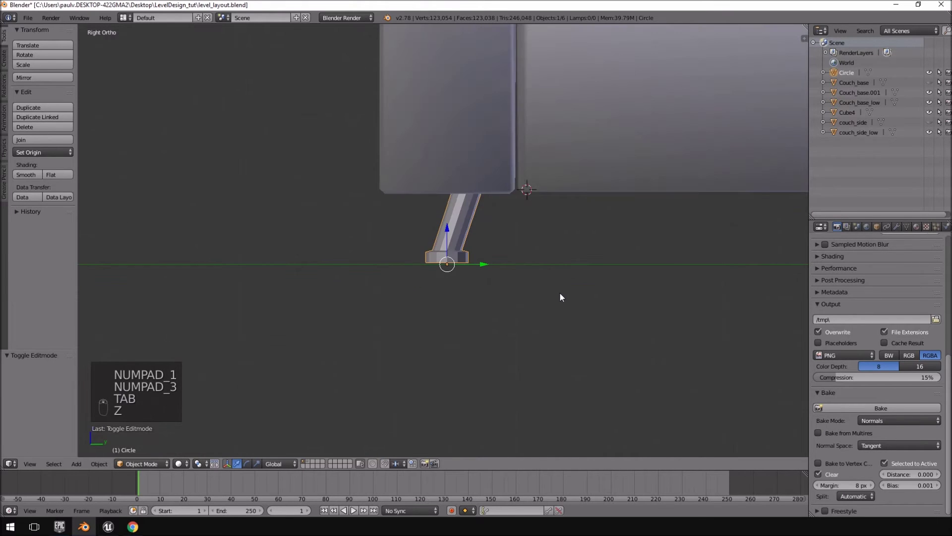
pyautogui.moveTo(560, 296); pyautogui.dragTo(570, 246, button='middle')
pyautogui.press('KP_3')
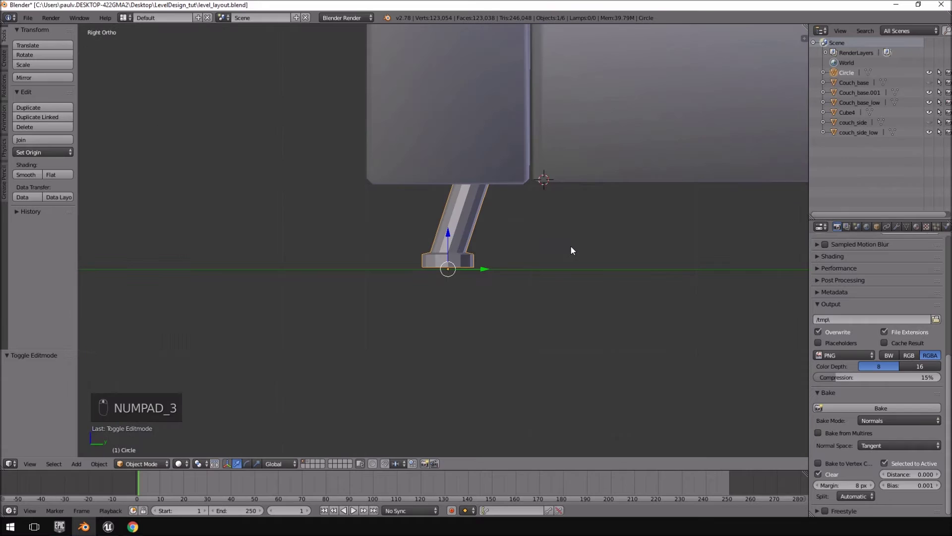
pyautogui.moveTo(486, 269); pyautogui.dragTo(469, 269)
pyautogui.moveTo(470, 270); pyautogui.dragTo(496, 263, button='middle')
# Shade the leg smooth and return to Edit Mode on its mesh
pyautogui.click(28, 174)
pyautogui.moveTo(636, 339)
pyautogui.mouseDown(button='middle')
pyautogui.moveTo(605, 259)
pyautogui.moveTo(521, 267)
pyautogui.mouseUp(button='middle')
pyautogui.scroll(3, 521, 268)
pyautogui.press('Tab')
pyautogui.moveTo(421, 207); pyautogui.dragTo(466, 190, button='middle')
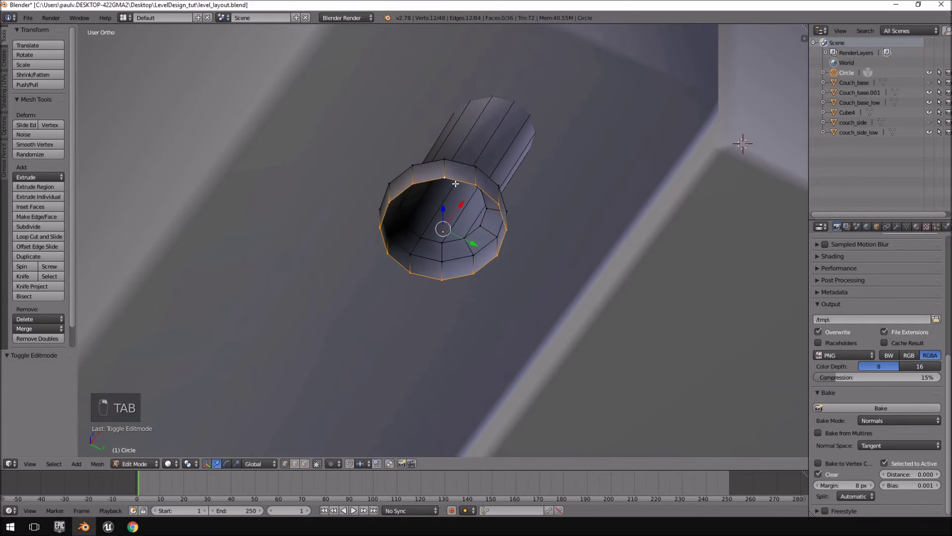
pyautogui.moveTo(455, 184); pyautogui.dragTo(509, 276, button='middle')
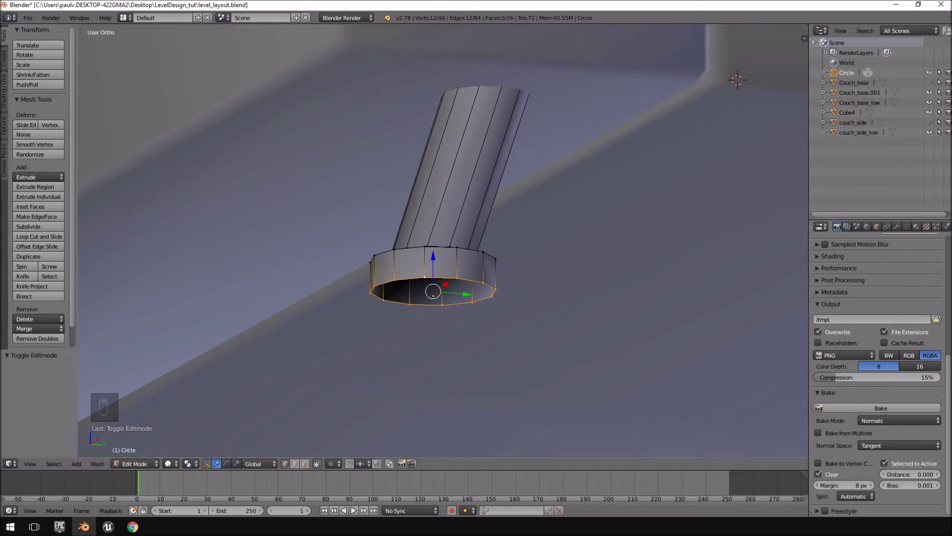
# Select the bottom edge loop of the leg's base and check its placement
pyautogui.rightClick(434, 274)
pyautogui.keyDown('alt'); pyautogui.rightClick(439, 277); pyautogui.keyUp('alt')
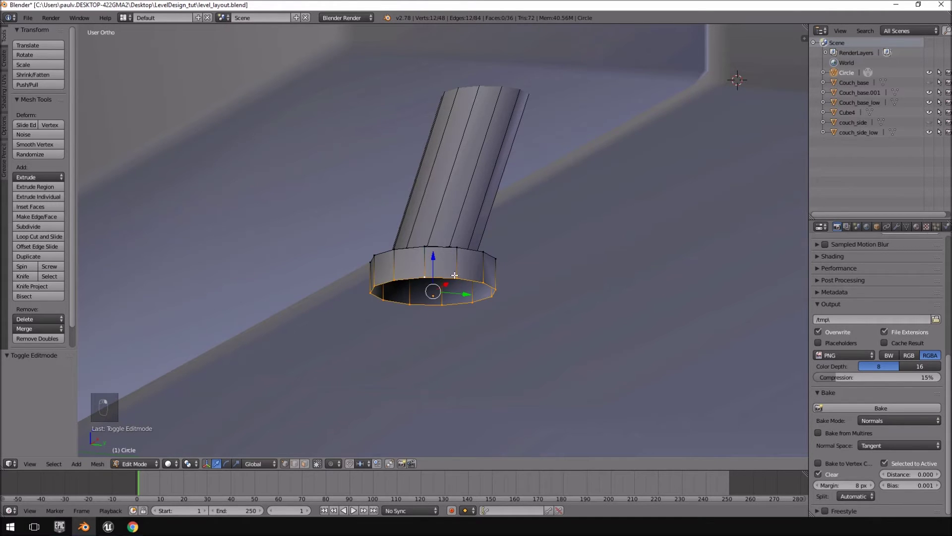
pyautogui.scroll(-5, 518, 261)
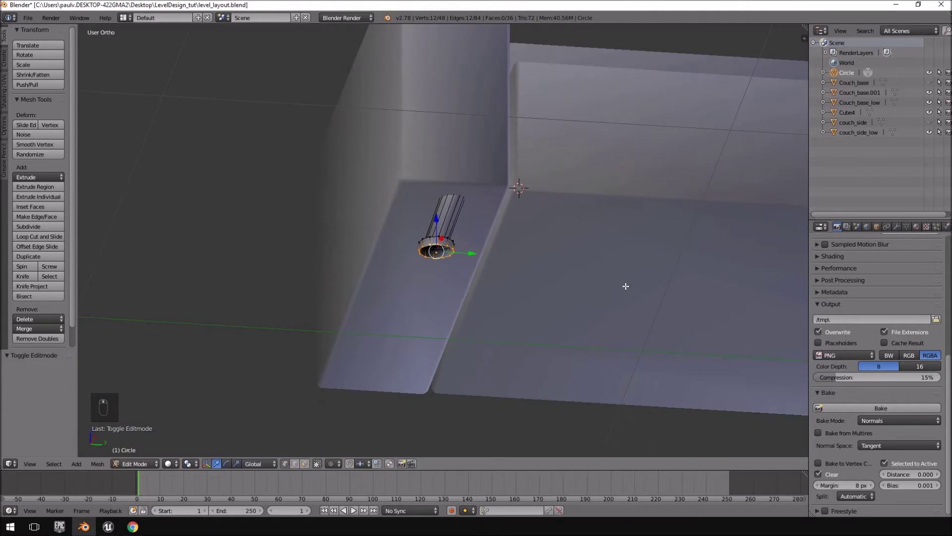
pyautogui.moveTo(626, 286)
pyautogui.mouseDown(button='middle')
pyautogui.moveTo(691, 268)
pyautogui.moveTo(636, 275)
pyautogui.mouseUp(button='middle')
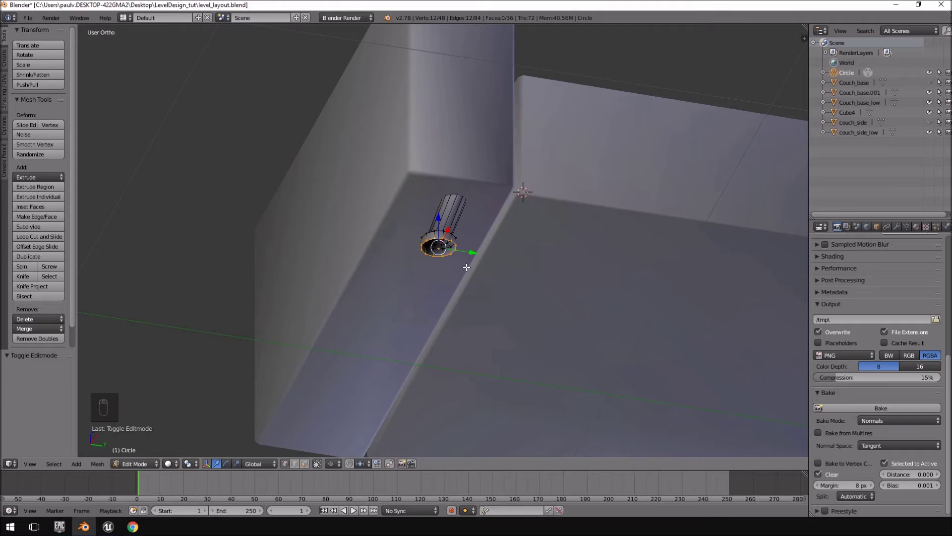
pyautogui.moveTo(467, 267); pyautogui.dragTo(580, 263, button='middle')
pyautogui.moveTo(350, 281); pyautogui.dragTo(233, 264, button='middle')
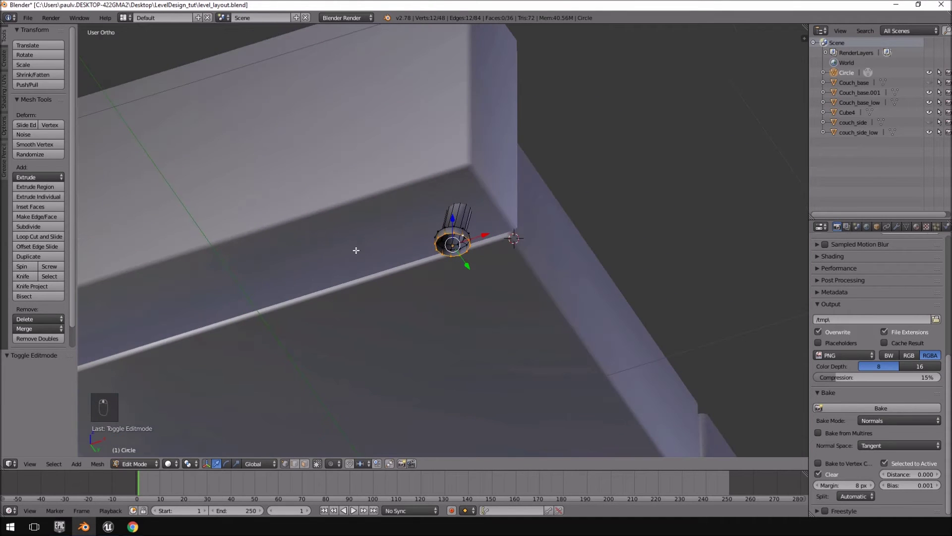
# Inspect couch_side_low in Edit Mode from orbit, front and side views beside the leg
pyautogui.press('Tab')
pyautogui.rightClick(357, 227)
pyautogui.press('Tab')
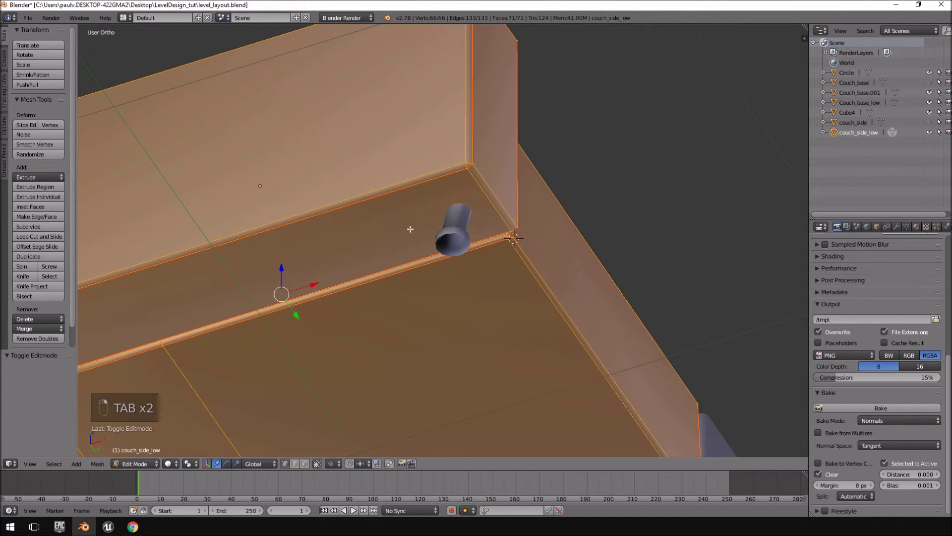
pyautogui.moveTo(531, 351); pyautogui.dragTo(450, 329, button='middle')
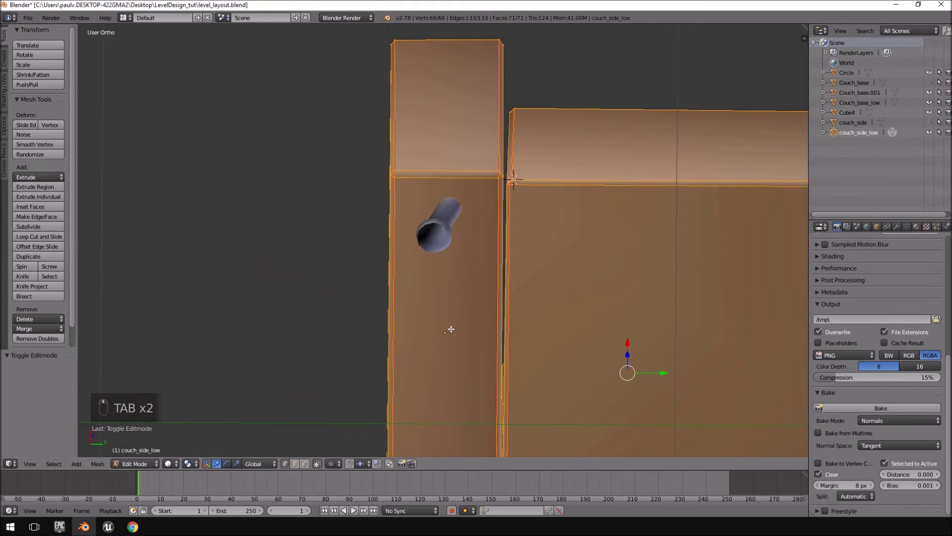
pyautogui.scroll(3, 451, 328)
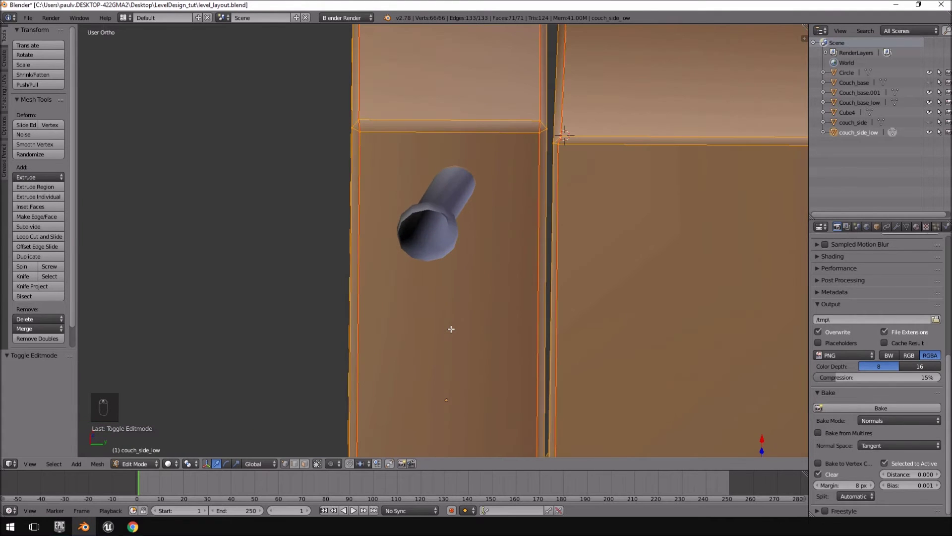
pyautogui.scroll(-4, 451, 328)
pyautogui.moveTo(544, 338); pyautogui.dragTo(513, 409, button='middle')
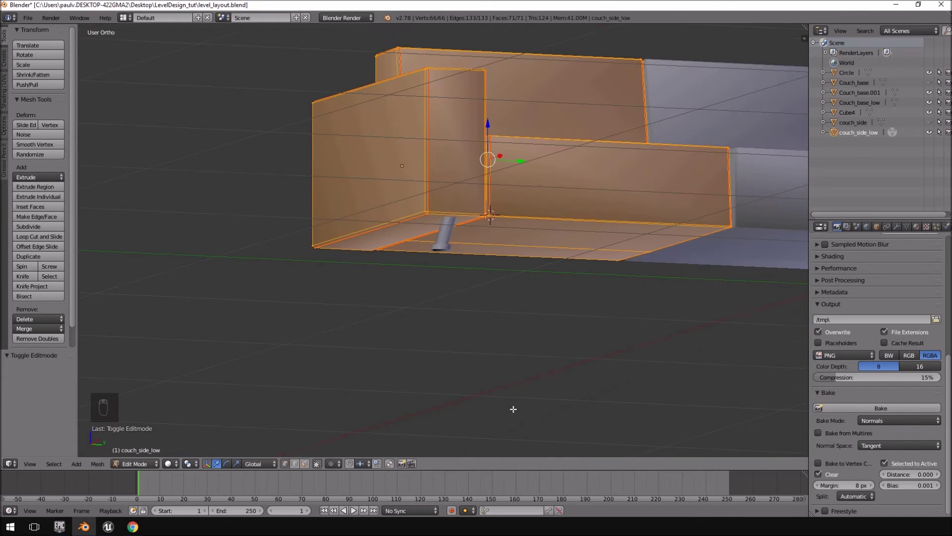
pyautogui.press('KP_1')
pyautogui.press('KP_3')
pyautogui.scroll(4, 513, 408)
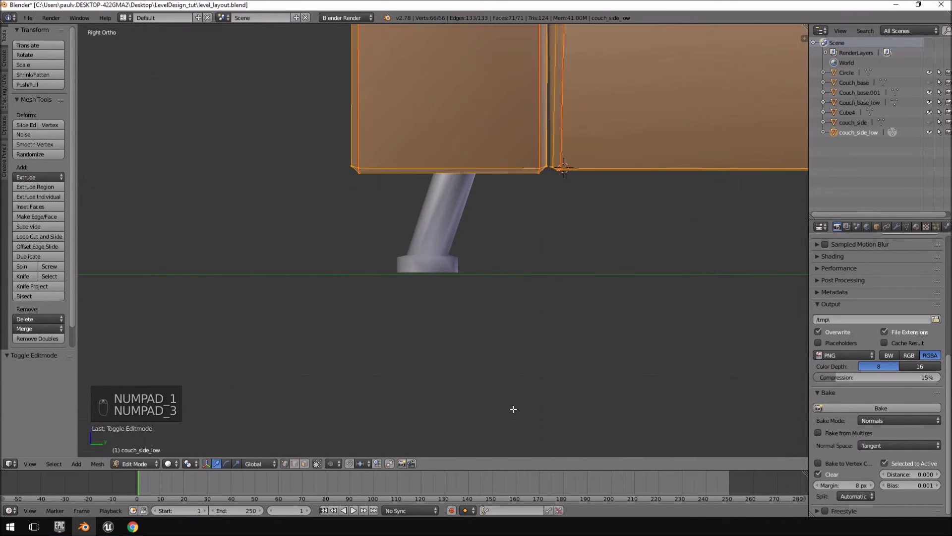
pyautogui.moveTo(513, 409); pyautogui.dragTo(512, 362, button='middle')
pyautogui.press('Tab')
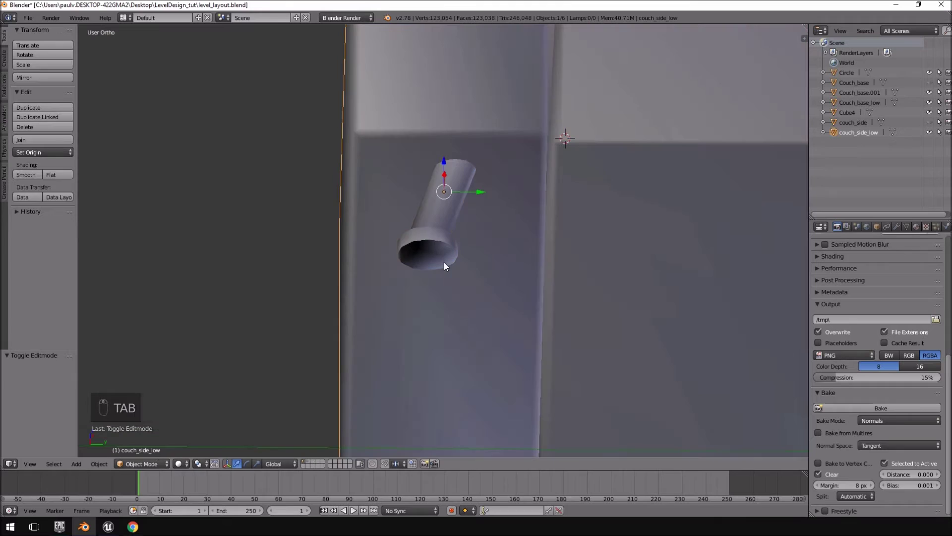
# Reselect the leg in Edit Mode and try filling its open end, then undo the fill
pyautogui.moveTo(445, 267); pyautogui.dragTo(446, 215, button='middle')
pyautogui.rightClick(437, 201)
pyautogui.press('Tab')
pyautogui.scroll(3, 437, 213)
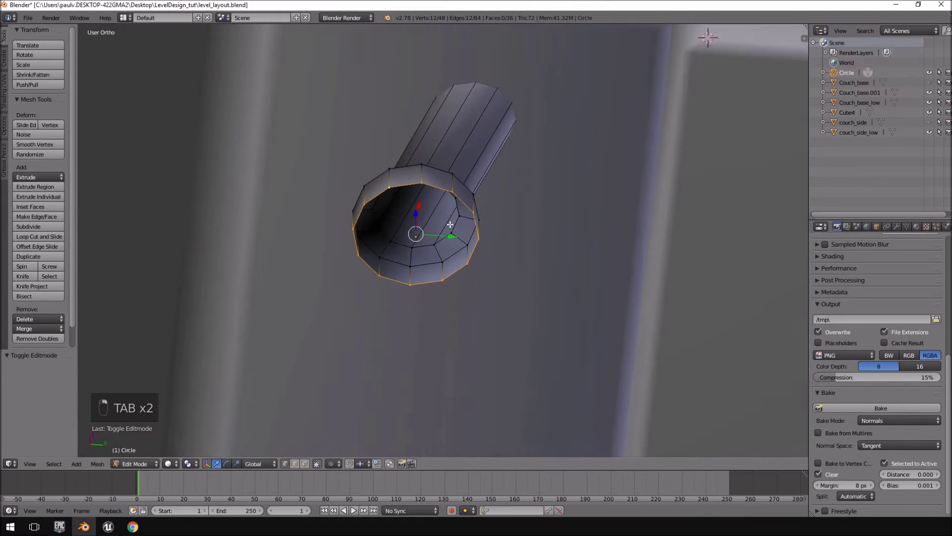
pyautogui.scroll(1, 449, 224)
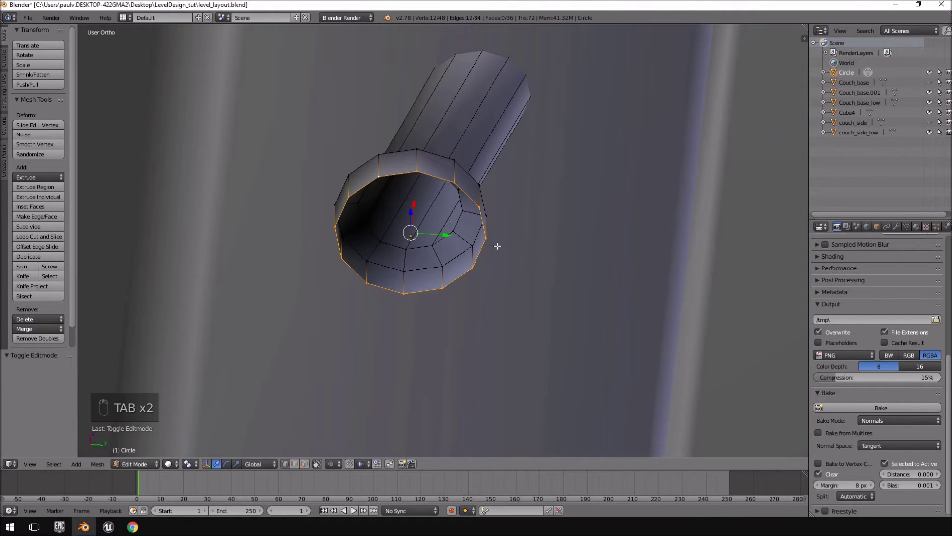
pyautogui.press('f')
pyautogui.moveTo(497, 246); pyautogui.dragTo(491, 236, button='middle')
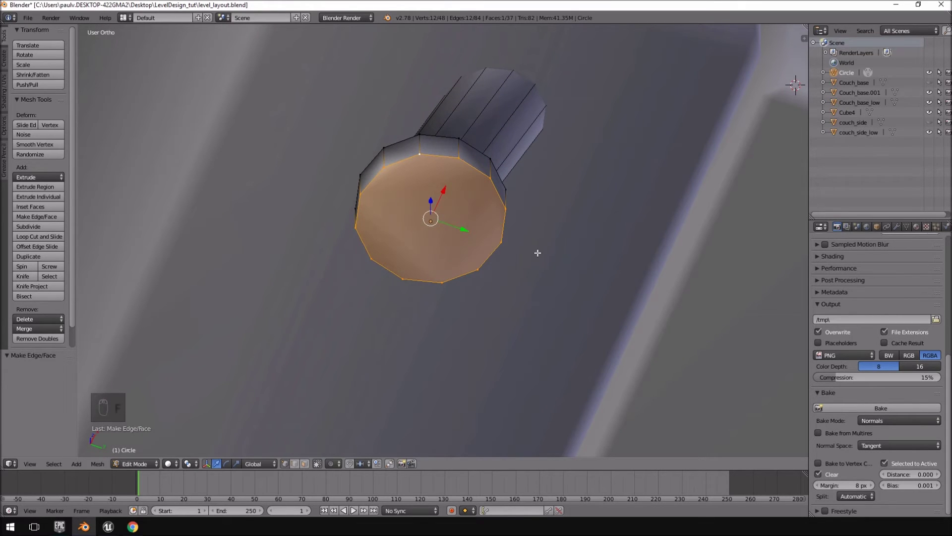
pyautogui.hotkey('ctrl', 'z')
pyautogui.moveTo(489, 252); pyautogui.dragTo(453, 248, button='middle')
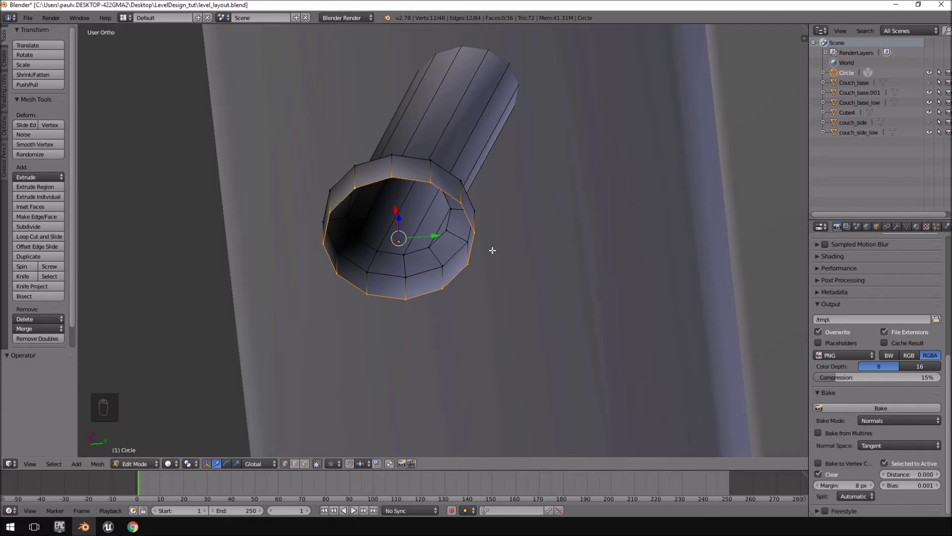
# Extrude the foot's end ring in place and merge it At Center to cap the bottom
pyautogui.press('e')
pyautogui.rightClick(565, 327)
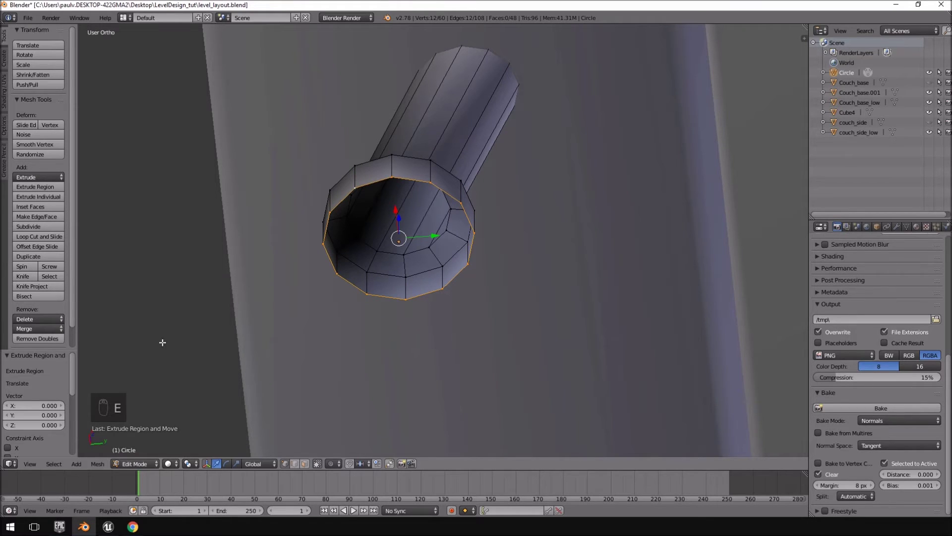
pyautogui.click(31, 329)
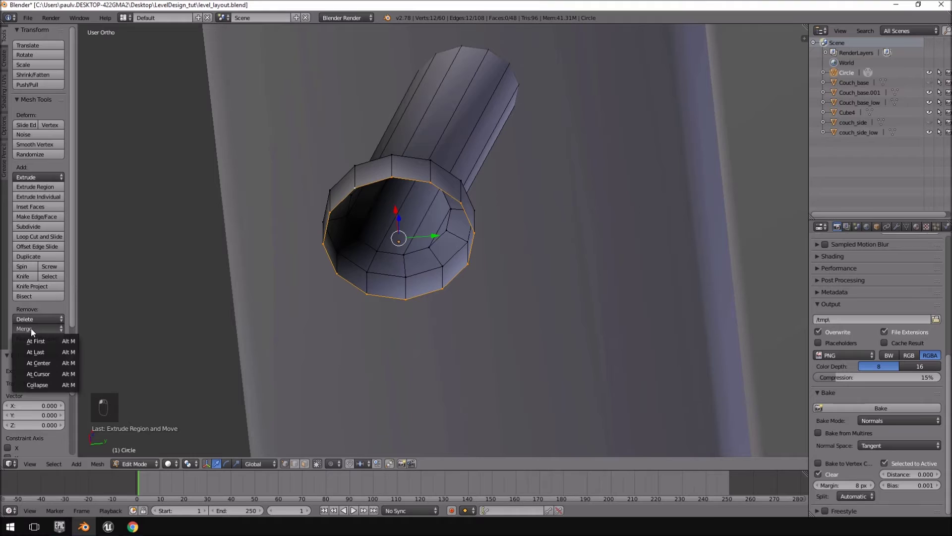
pyautogui.click(44, 363)
pyautogui.moveTo(475, 259); pyautogui.dragTo(358, 208, button='middle')
pyautogui.moveTo(282, 261); pyautogui.dragTo(531, 270, button='middle')
pyautogui.press('KP_1')
pyautogui.press('KP_3')
pyautogui.press('Tab')
pyautogui.scroll(-3, 467, 285)
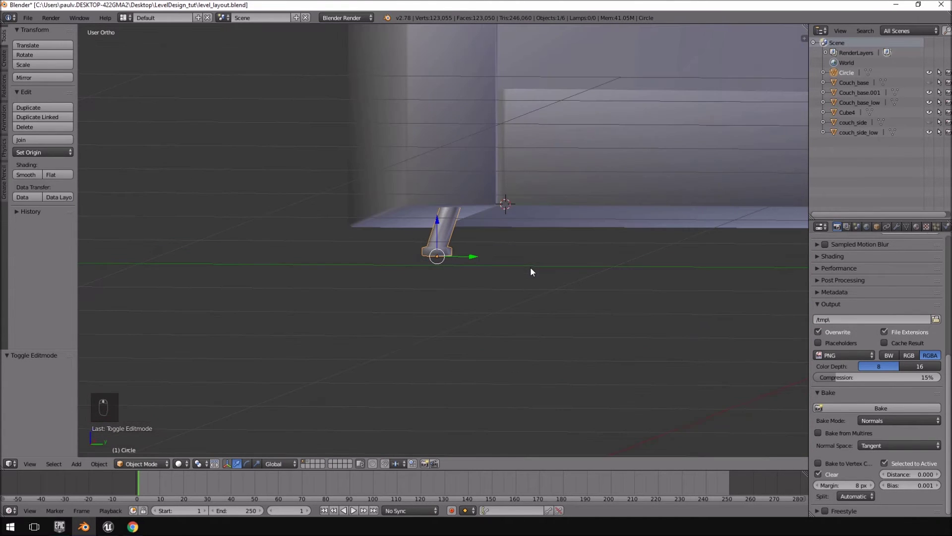
pyautogui.press('KP_3')
pyautogui.scroll(-2, 530, 270)
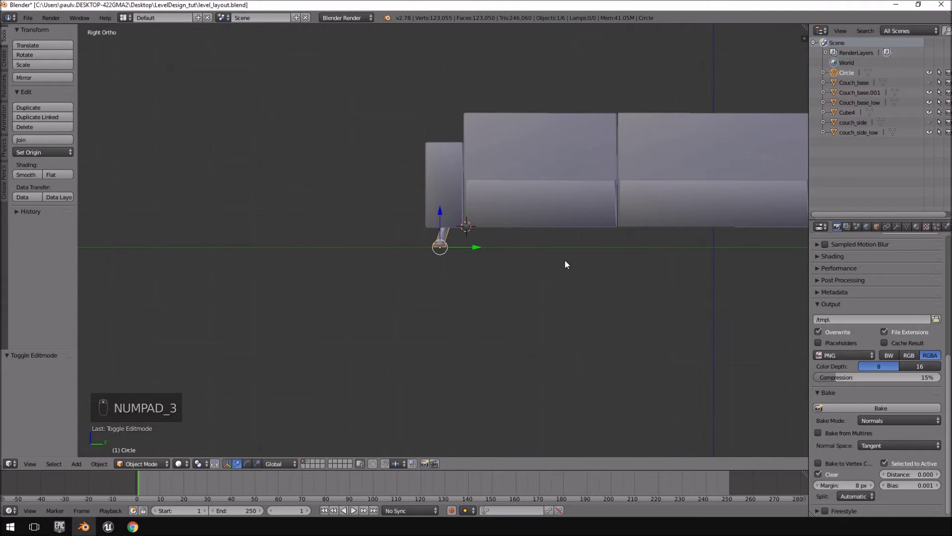
pyautogui.scroll(3, 556, 262)
pyautogui.moveTo(553, 263); pyautogui.dragTo(543, 243, button='middle')
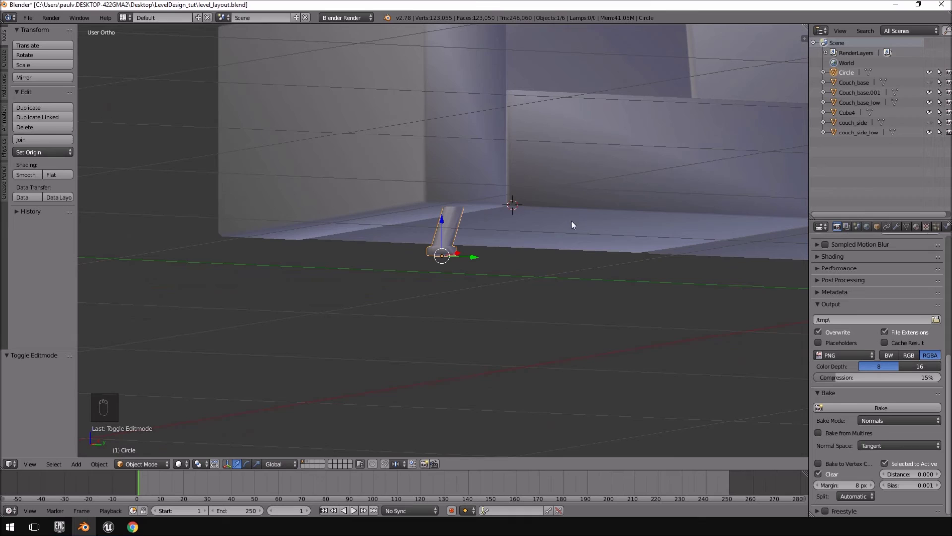
pyautogui.press('KP_1')
pyautogui.press('KP_3')
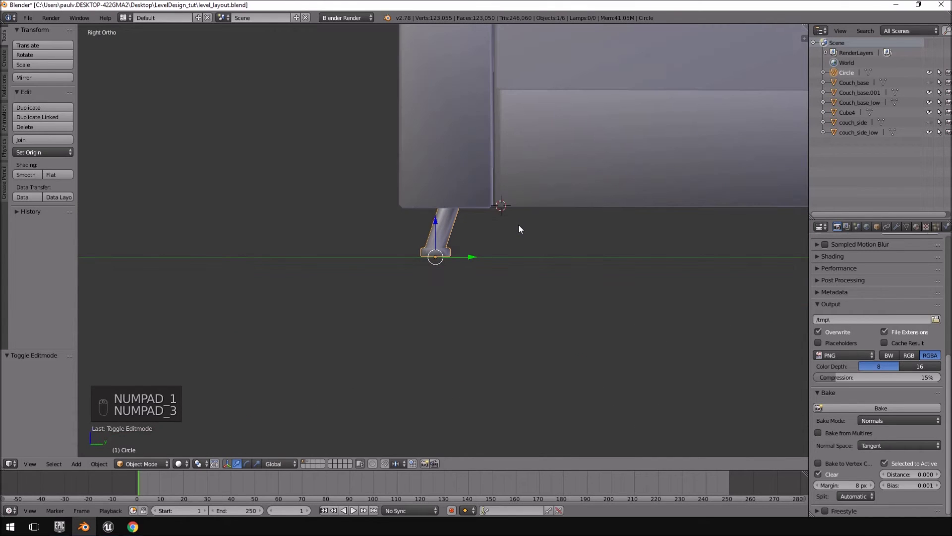
pyautogui.scroll(4, 519, 228)
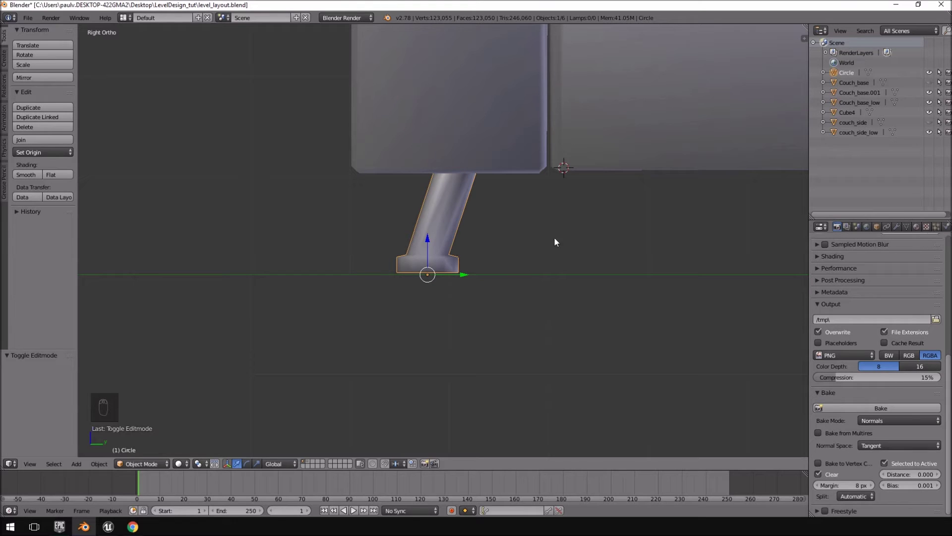
pyautogui.scroll(3, 462, 229)
pyautogui.moveTo(461, 230); pyautogui.dragTo(407, 254, button='middle')
pyautogui.scroll(2, 407, 254)
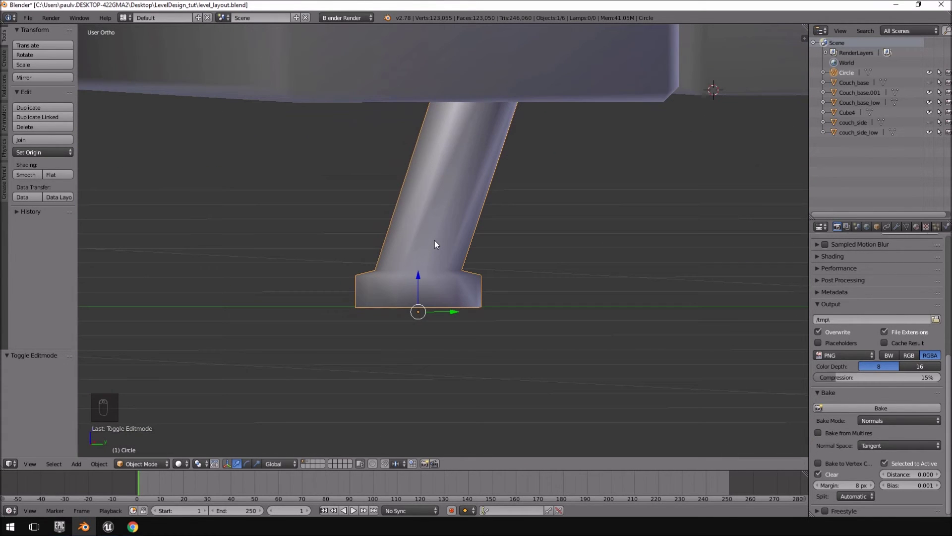
pyautogui.press('KP_3')
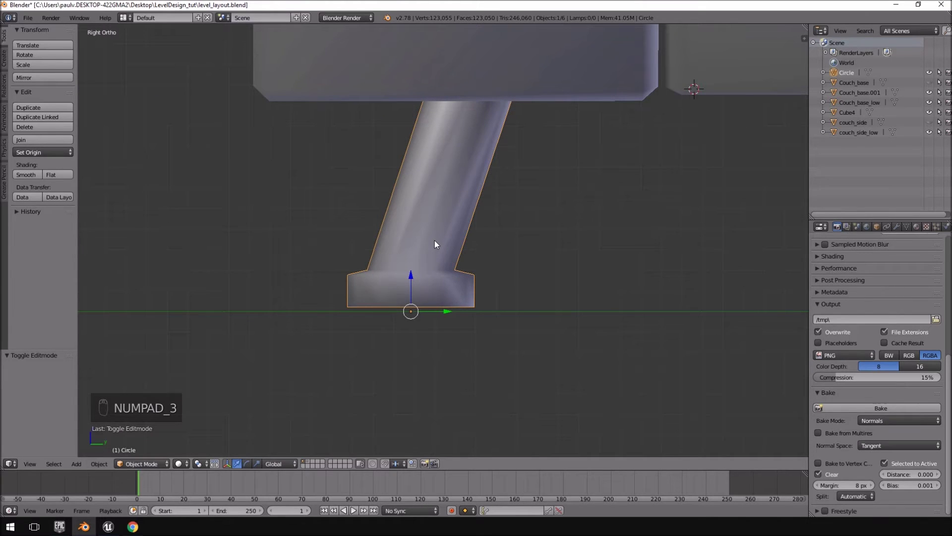
# Select all of the leg's vertices in Edit Mode and UV-unwrap them
pyautogui.scroll(-4, 434, 240)
pyautogui.press('Tab')
pyautogui.press('a')
pyautogui.press('a')
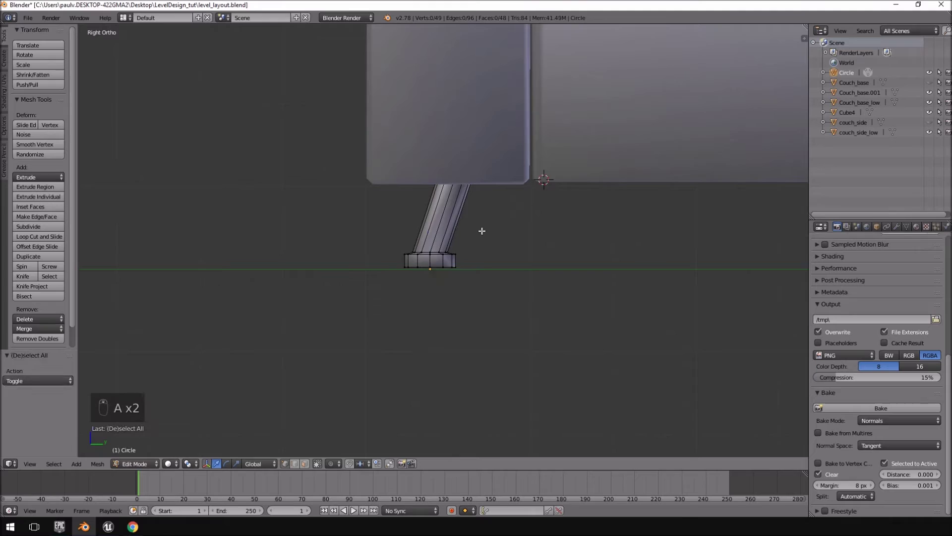
pyautogui.press('a')
pyautogui.press('a')
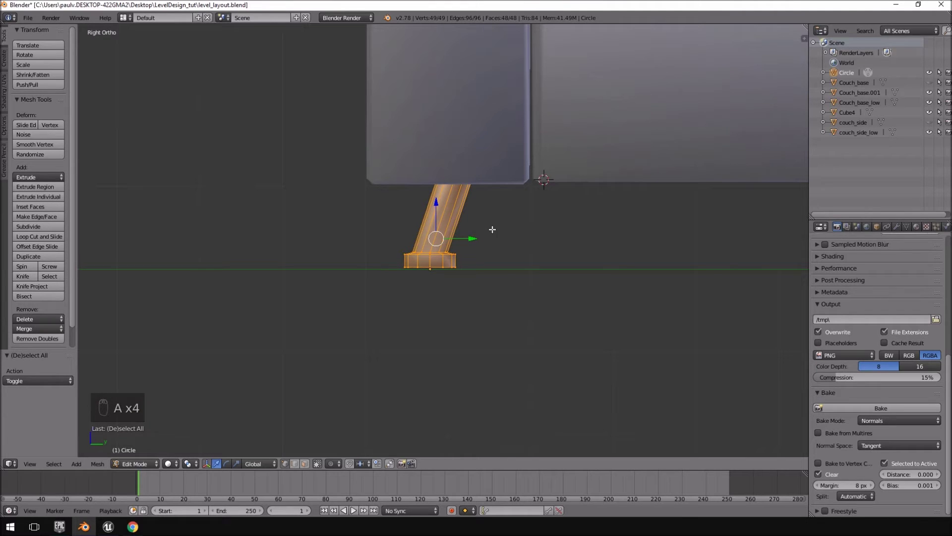
pyautogui.press('u')
pyautogui.click(492, 229)
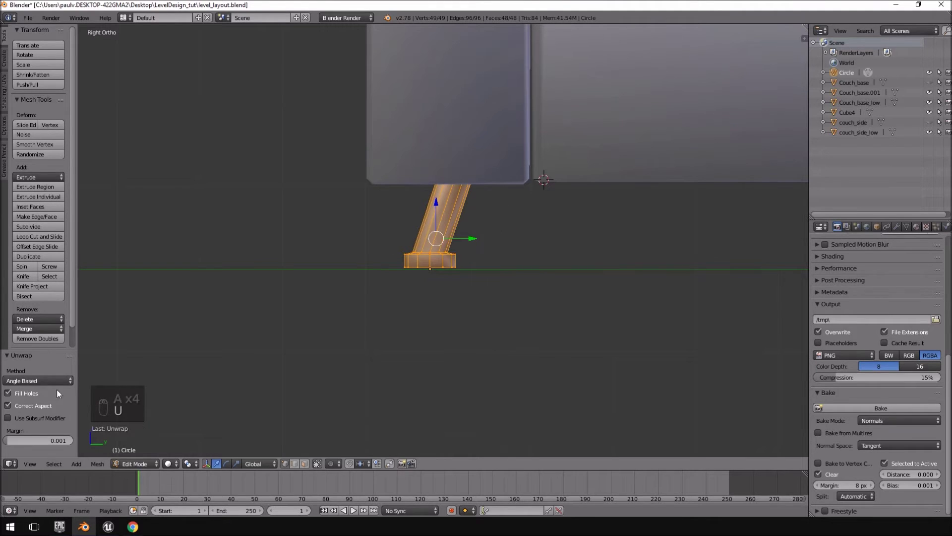
# View the leg's UV layout in the UV/Image Editor, then switch back to the 3D View
pyautogui.click(9, 465)
pyautogui.click(29, 385)
pyautogui.scroll(3, 385, 272)
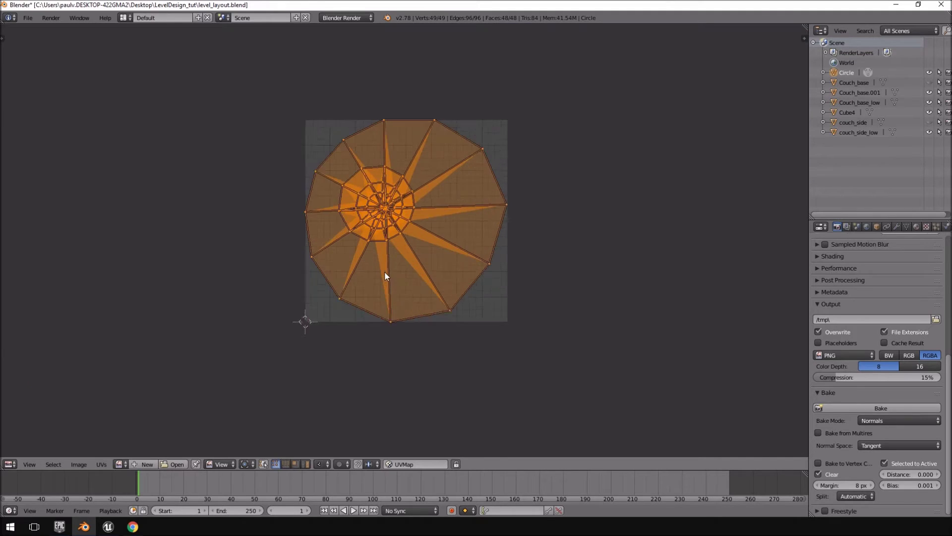
pyautogui.scroll(2, 386, 276)
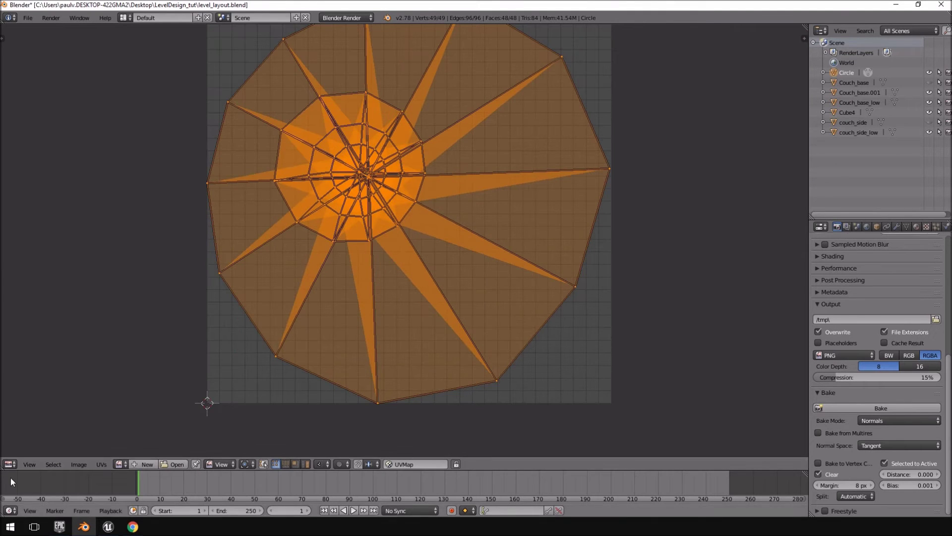
pyautogui.click(9, 463)
pyautogui.click(19, 455)
pyautogui.scroll(-4, 587, 173)
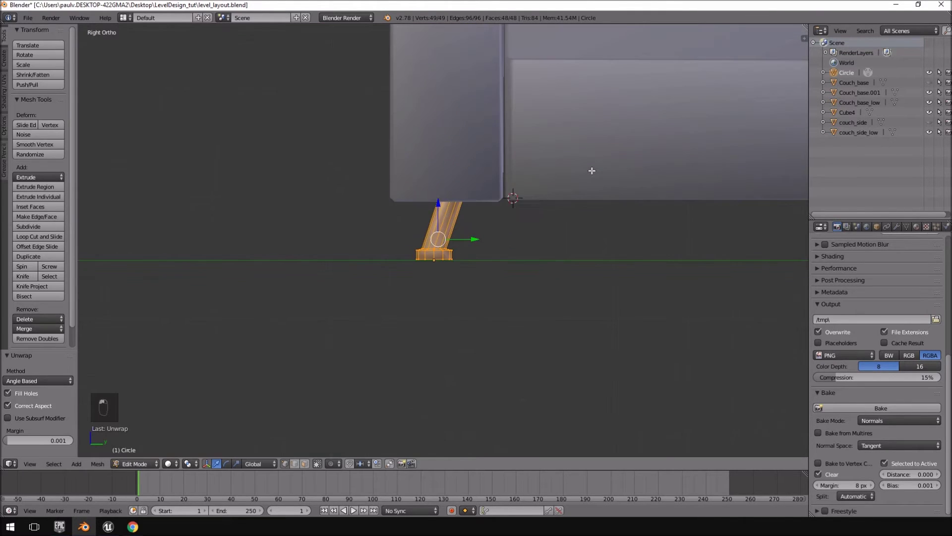
# Select couch_side_low and the leg Circle and join them with Ctrl+J
pyautogui.press('Tab')
pyautogui.rightClick(597, 140)
pyautogui.keyDown('shift'); pyautogui.moveTo(598, 140); pyautogui.dragTo(448, 266, button='middle'); pyautogui.keyUp('shift')
pyautogui.scroll(-3, 539, 154)
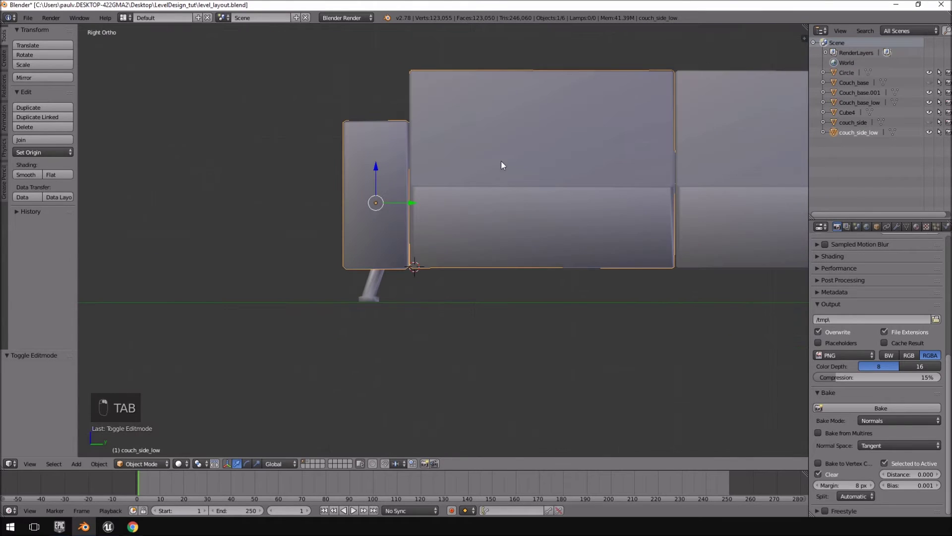
pyautogui.keyDown('shift'); pyautogui.rightClick(379, 279); pyautogui.keyUp('shift')
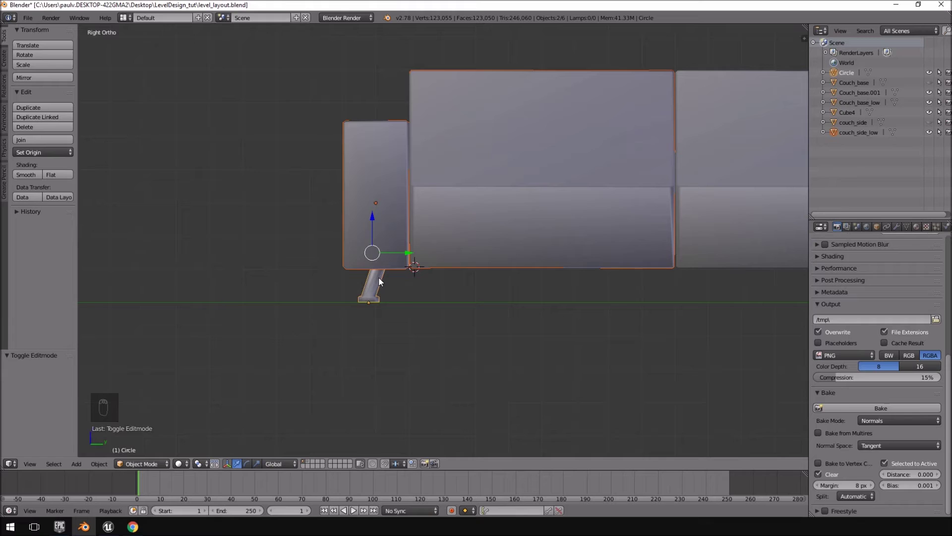
pyautogui.hotkey('ctrl', 'j')
# In Edit Mode, select the whole connected leg mesh from a vertex on its foot
pyautogui.scroll(6, 255, 370)
pyautogui.press('Tab')
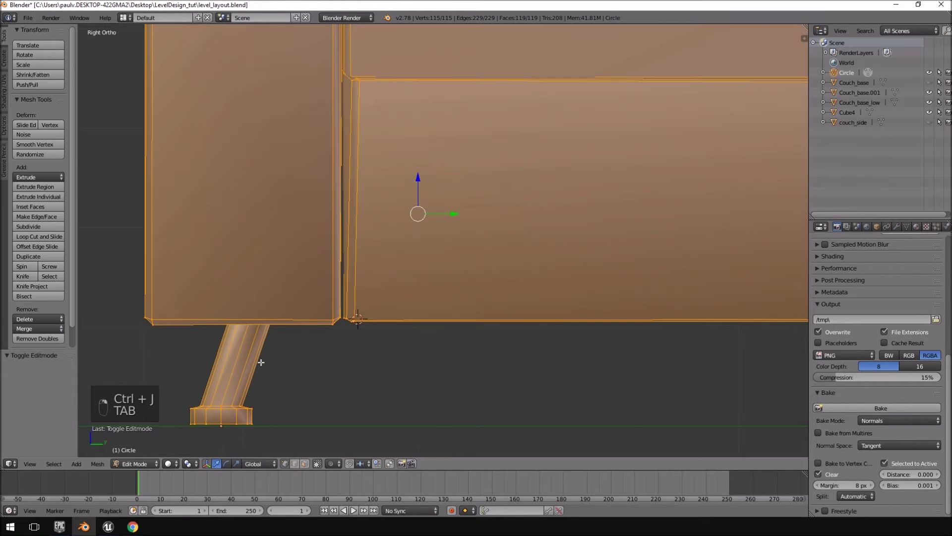
pyautogui.keyDown('shift'); pyautogui.moveTo(278, 375); pyautogui.dragTo(450, 278, button='middle'); pyautogui.keyUp('shift')
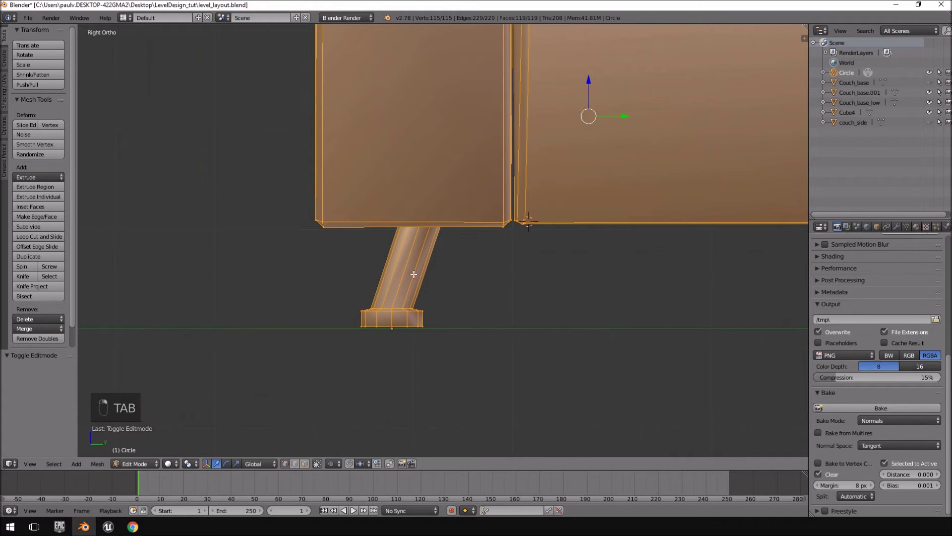
pyautogui.rightClick(367, 317)
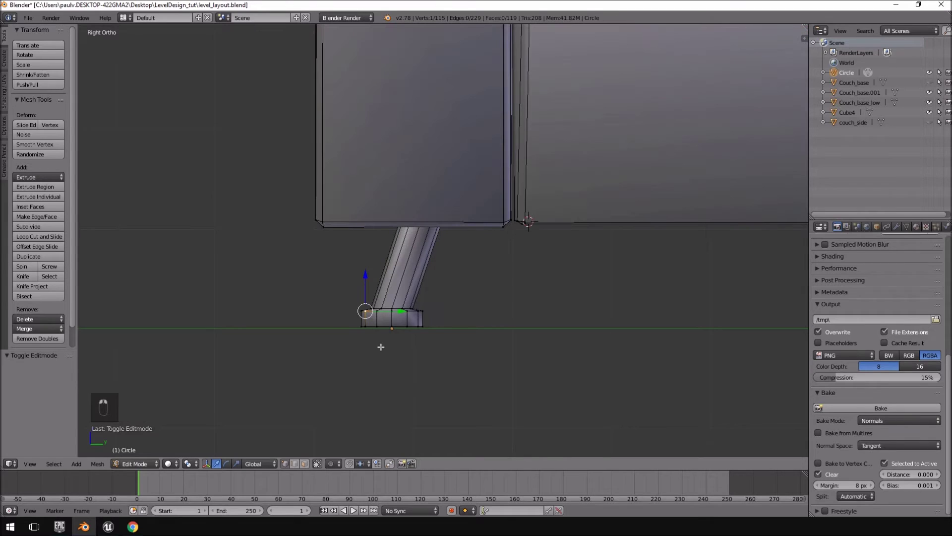
pyautogui.hotkey('ctrl', 'l')
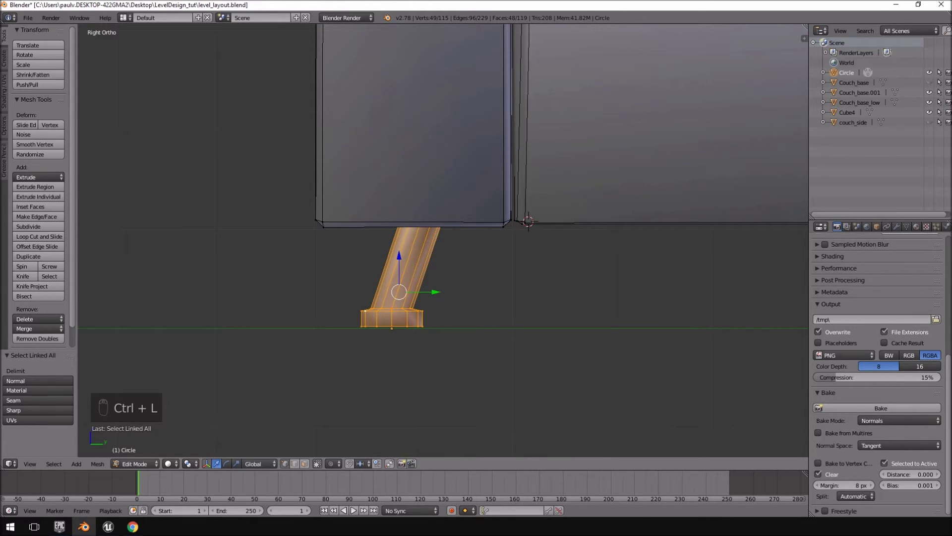
# Check the leg's UV layout in the UV/Image Editor and return to the 3D View
pyautogui.click(15, 462)
pyautogui.click(45, 388)
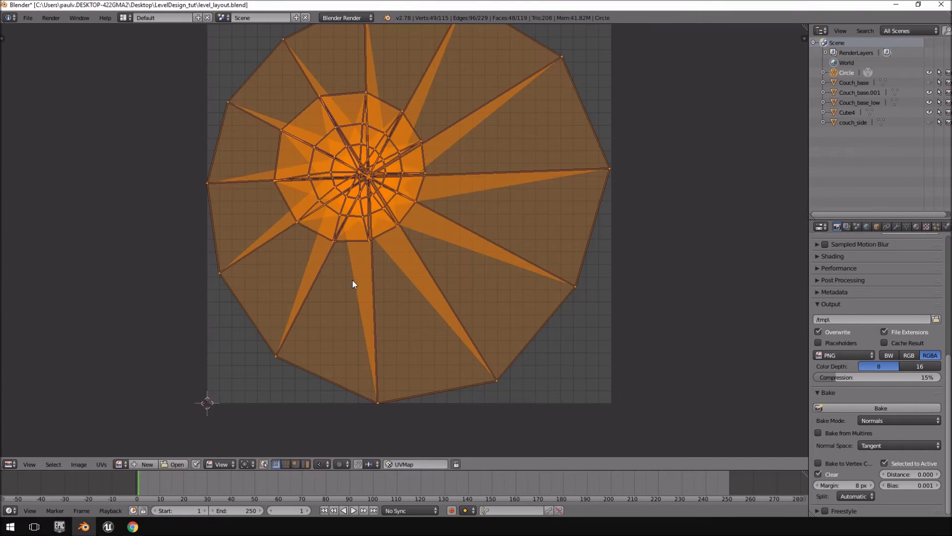
pyautogui.scroll(-3, 356, 280)
pyautogui.scroll(3, 360, 278)
pyautogui.click(9, 464)
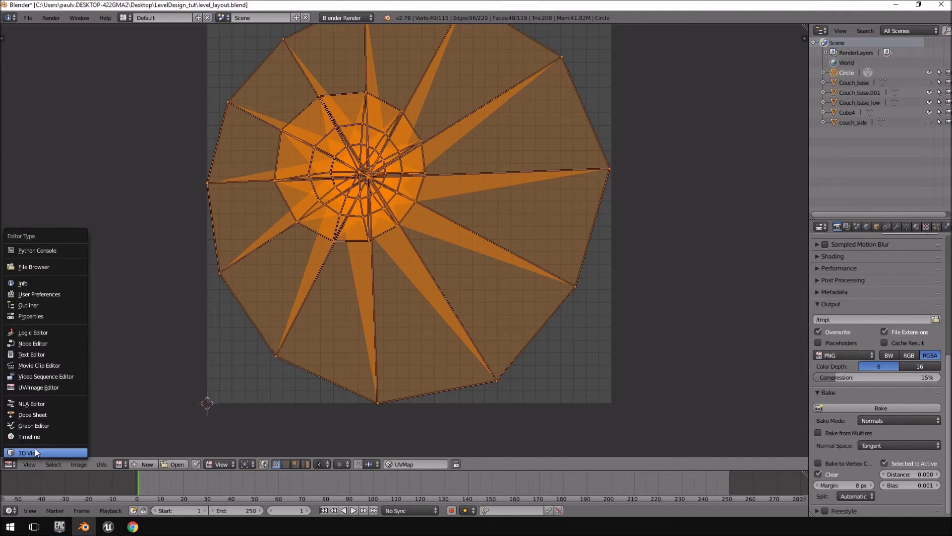
pyautogui.click(35, 452)
# Unwrap the selected leg and review its new UV layout before returning to 3D View
pyautogui.press('u')
pyautogui.click(380, 293)
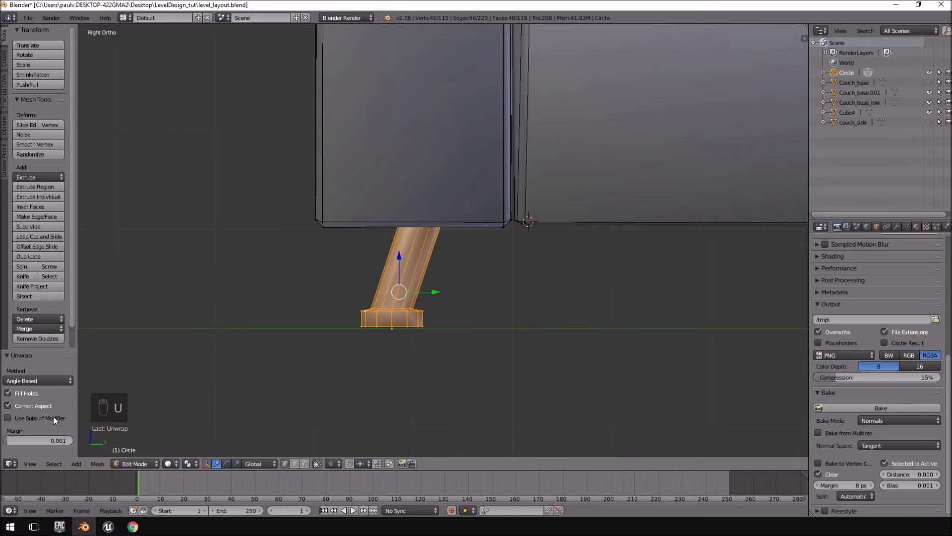
pyautogui.click(9, 463)
pyautogui.click(55, 387)
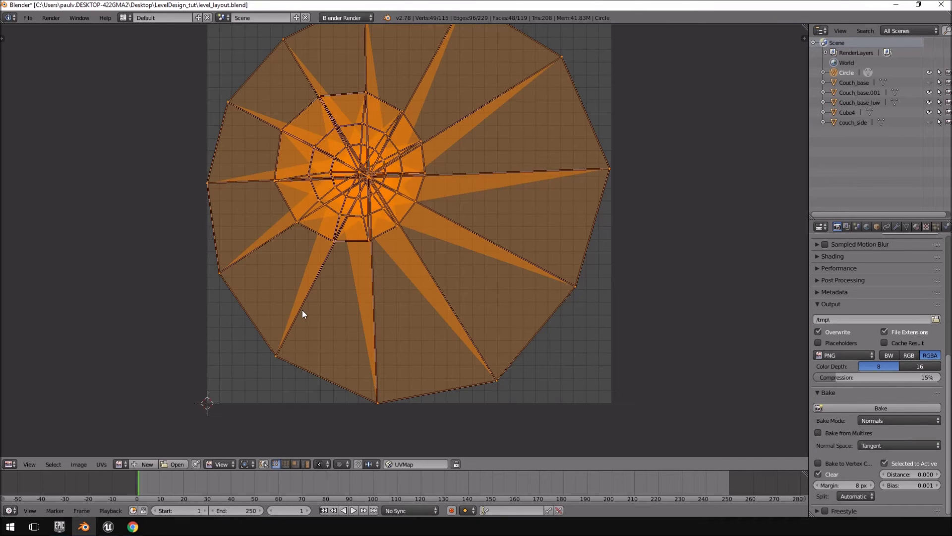
pyautogui.click(9, 464)
pyautogui.click(49, 453)
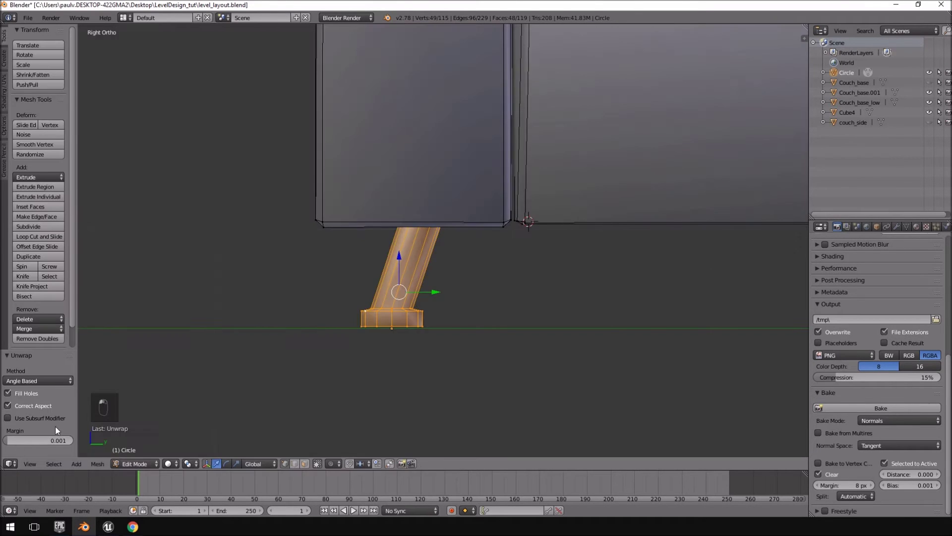
# Orbit below the leg and pick a vertex on the couch wall
pyautogui.moveTo(55, 426); pyautogui.dragTo(462, 276, button='middle')
pyautogui.scroll(3, 385, 246)
pyautogui.moveTo(385, 247); pyautogui.dragTo(515, 250, button='middle')
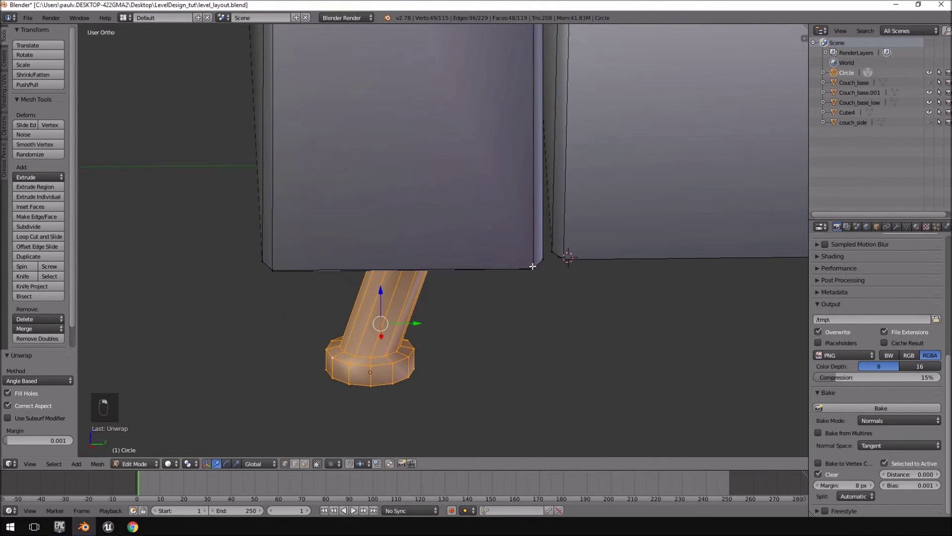
pyautogui.rightClick(533, 266)
# Hide the couch wall and select the leg's top edge loop
pyautogui.hotkey('ctrl', 'l')
pyautogui.press('h')
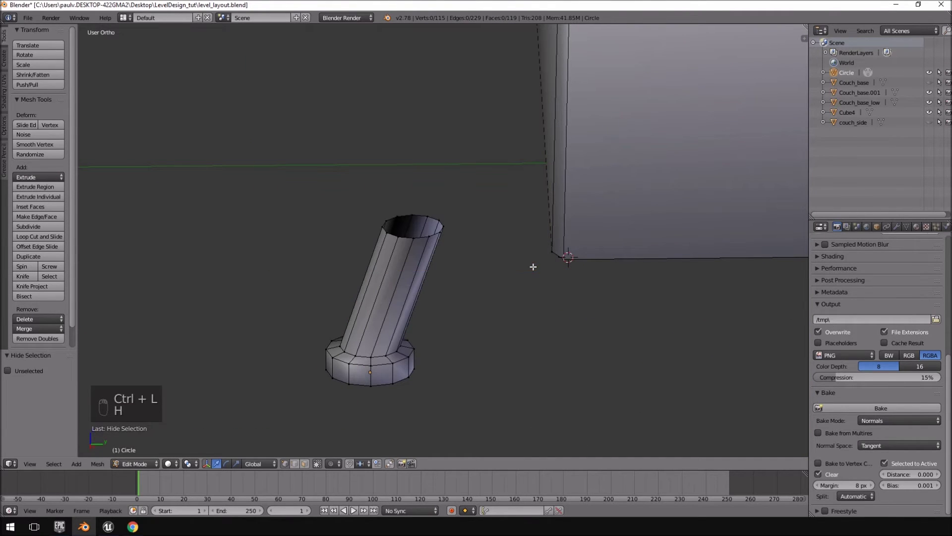
pyautogui.keyDown('alt'); pyautogui.rightClick(409, 238); pyautogui.keyUp('alt')
pyautogui.moveTo(408, 238); pyautogui.dragTo(388, 268, button='middle')
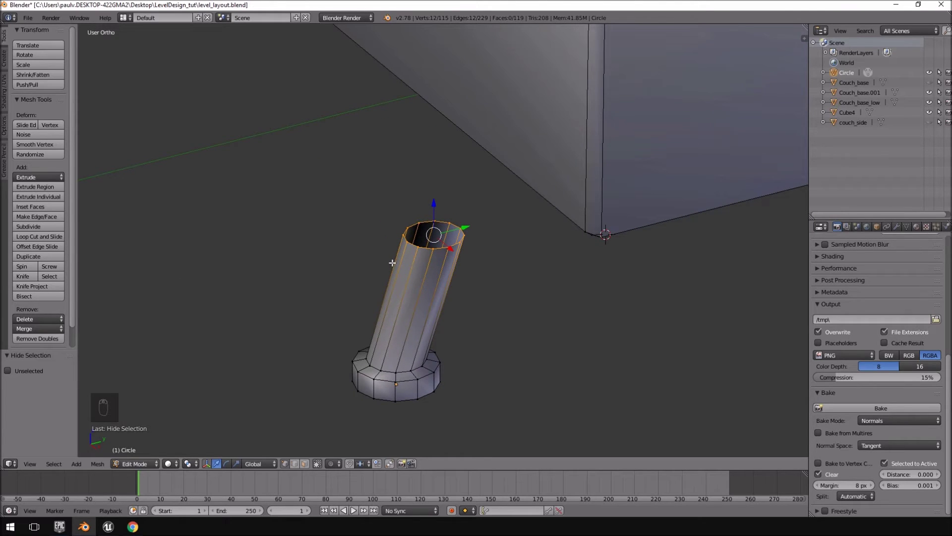
# Mark the leg's top rim as a UV seam, discarding two trial extrusions
pyautogui.press('e')
pyautogui.hotkey('ctrl', 'z')
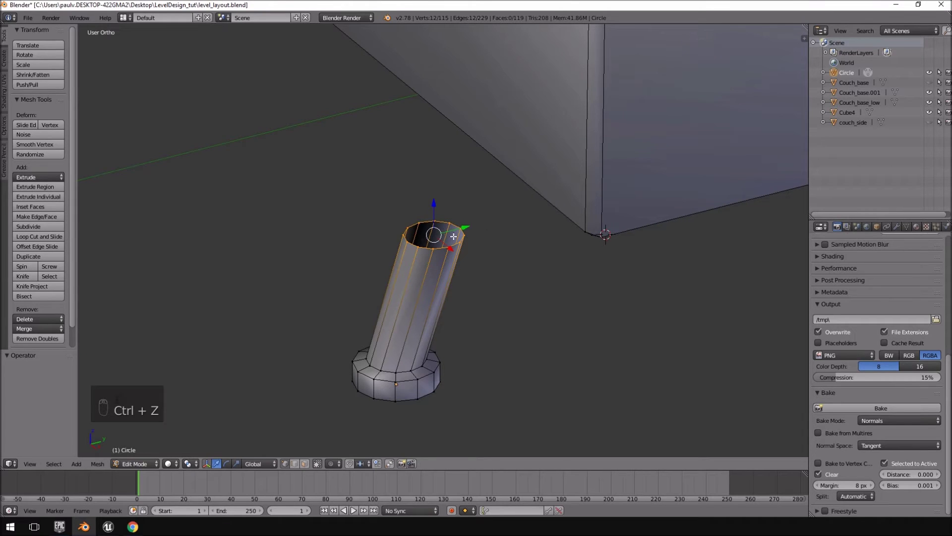
pyautogui.press('e')
pyautogui.hotkey('ctrl', 'z')
pyautogui.hotkey('ctrl', 'e')
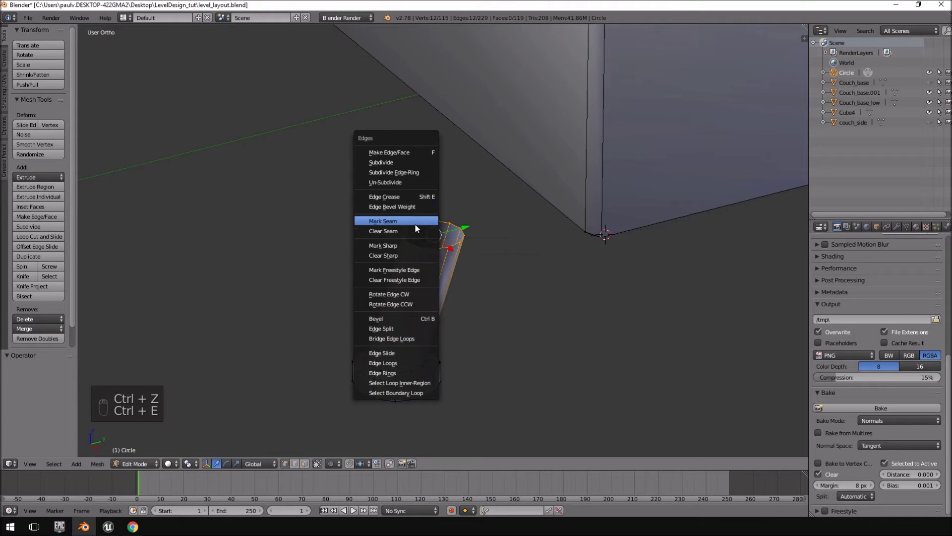
pyautogui.click(391, 221)
# Mark a seam down the leg's side edge loop and select the whole leg mesh
pyautogui.moveTo(421, 223); pyautogui.dragTo(441, 291, button='middle')
pyautogui.keyDown('alt'); pyautogui.click(396, 231); pyautogui.keyUp('alt')
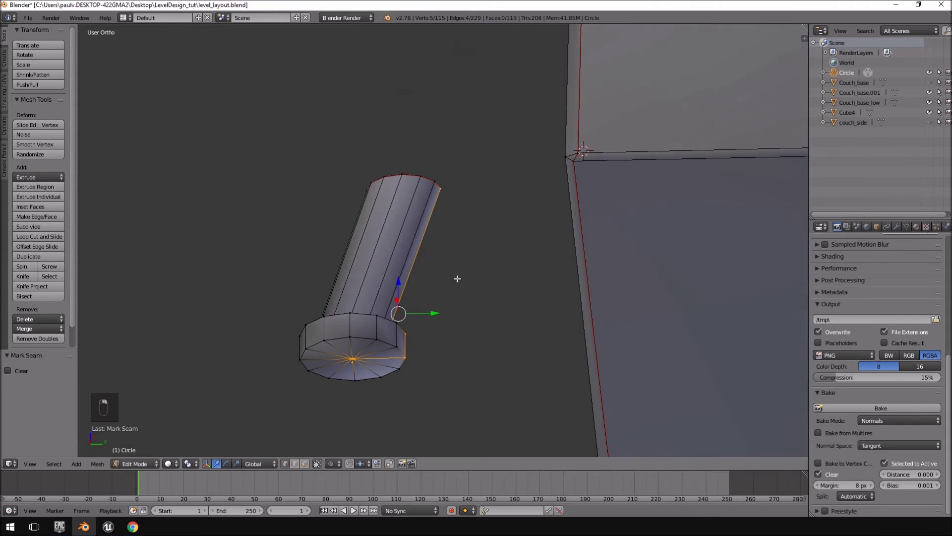
pyautogui.hotkey('ctrl', 'e')
pyautogui.click(441, 290)
pyautogui.moveTo(377, 309); pyautogui.dragTo(390, 335, button='middle')
pyautogui.press('a')
pyautogui.press('a')
pyautogui.press('a')
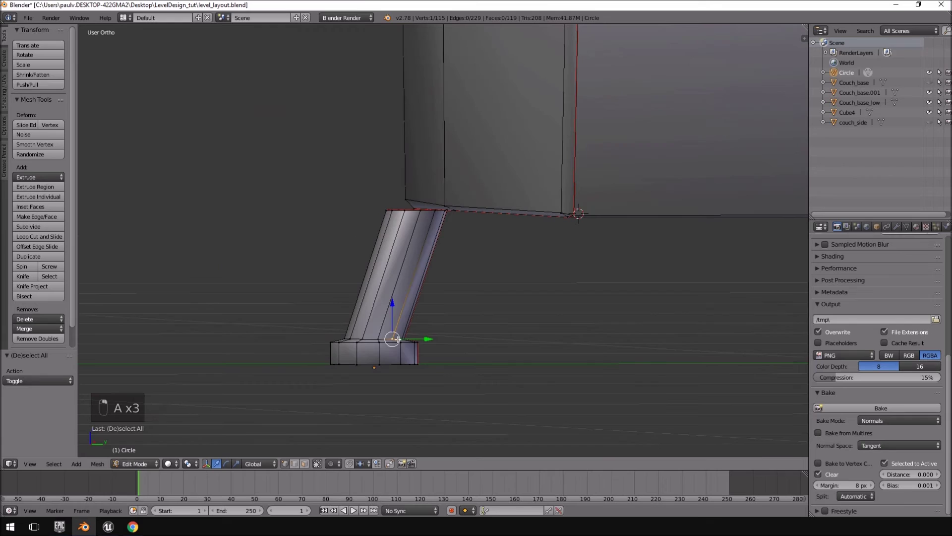
pyautogui.hotkey('ctrl', 'l')
# Unwrap the leg along its new seams and view its UV island in the UV editor
pyautogui.press('u')
pyautogui.click(392, 337)
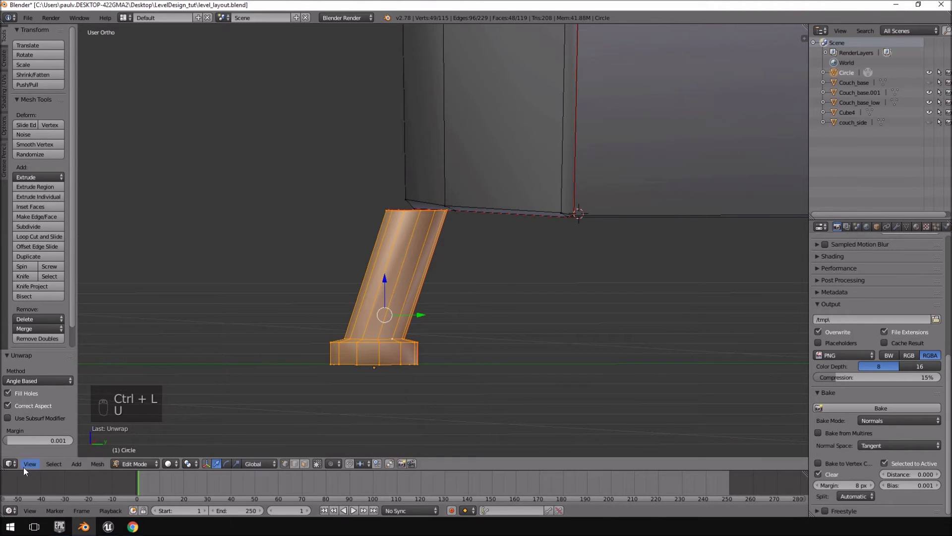
pyautogui.click(11, 464)
pyautogui.click(34, 386)
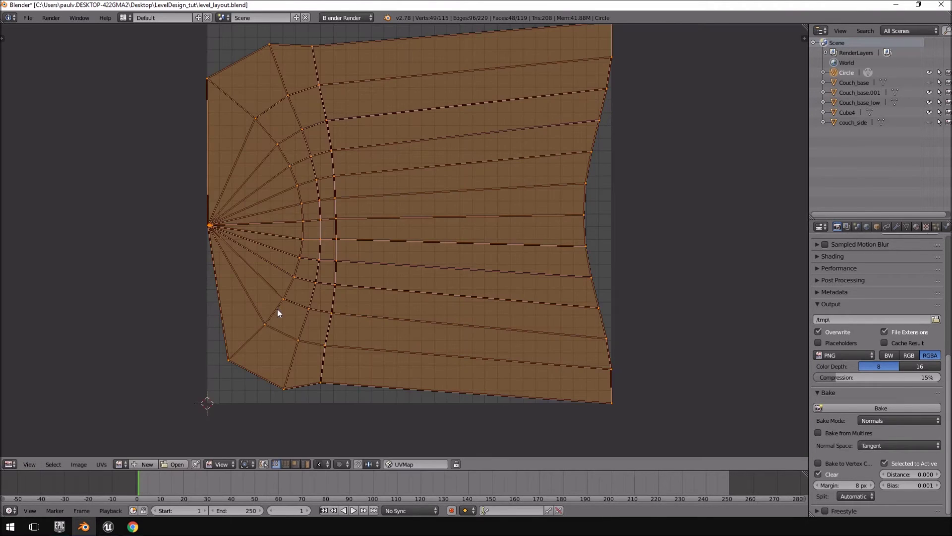
pyautogui.scroll(-3, 373, 227)
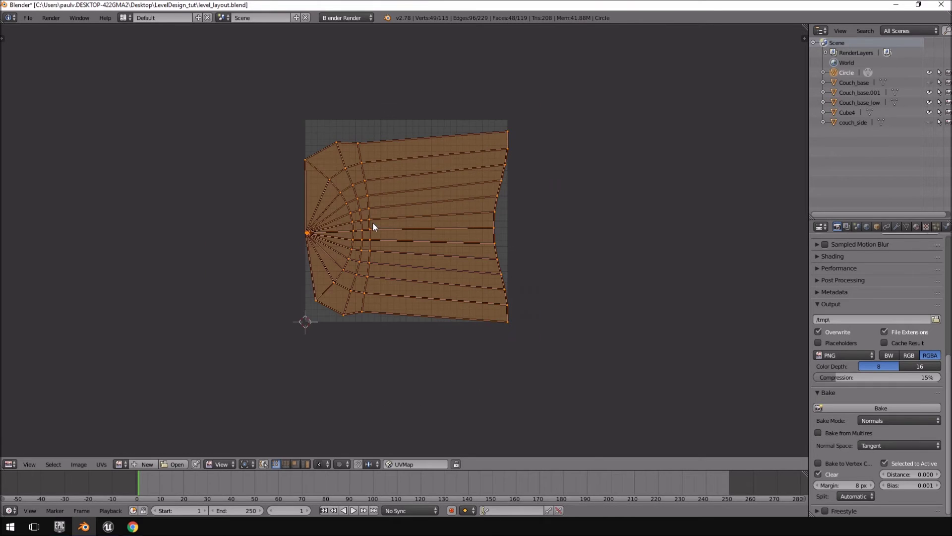
pyautogui.scroll(3, 320, 280)
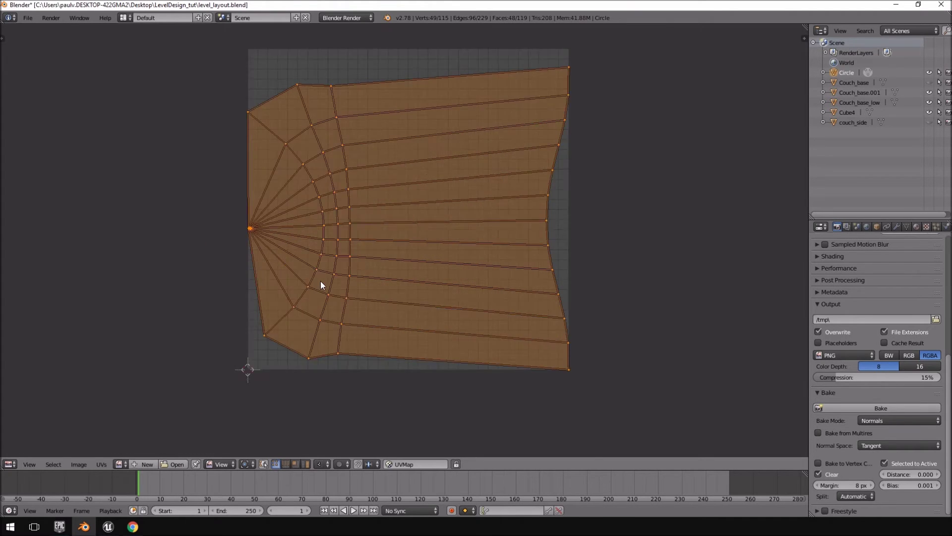
# Flatten the top edge and the next three UV loops into level rows with S Y 0
pyautogui.keyDown('alt'); pyautogui.rightClick(474, 64); pyautogui.keyUp('alt')
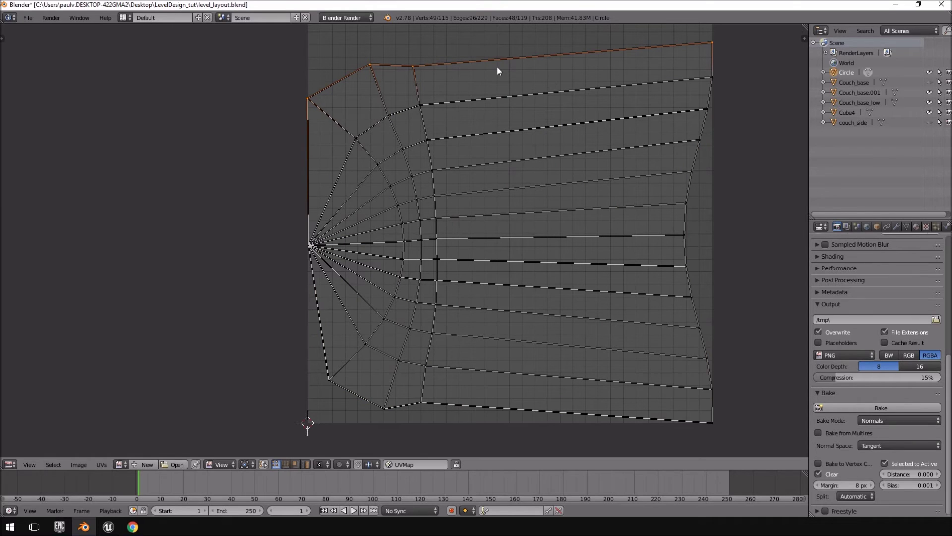
pyautogui.press('s')
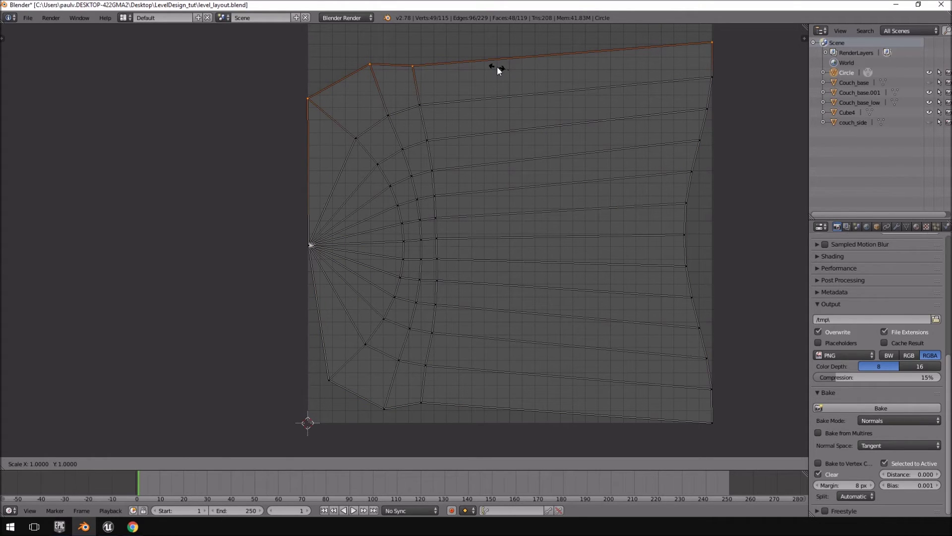
pyautogui.press('y')
pyautogui.press('0')
pyautogui.press('Return')
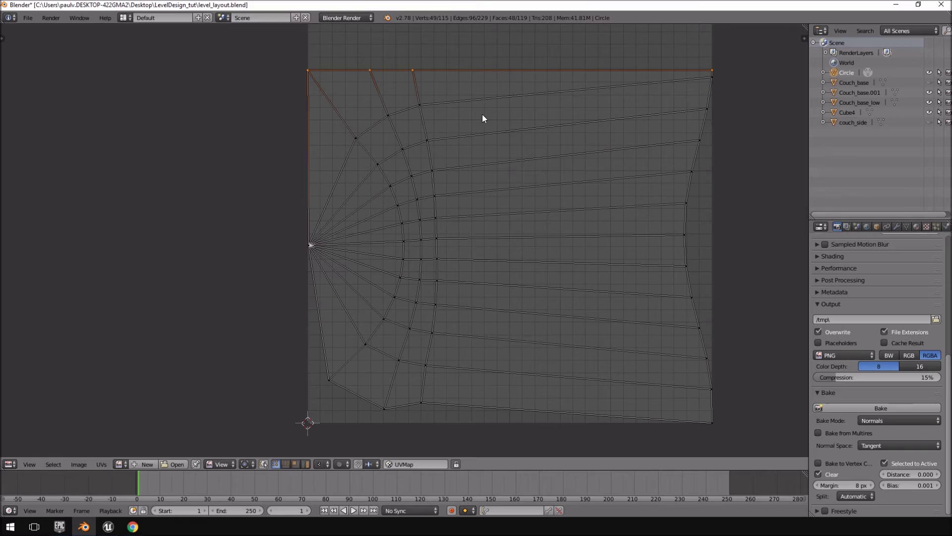
pyautogui.press('s')
pyautogui.press('y')
pyautogui.press('0')
pyautogui.press('Return')
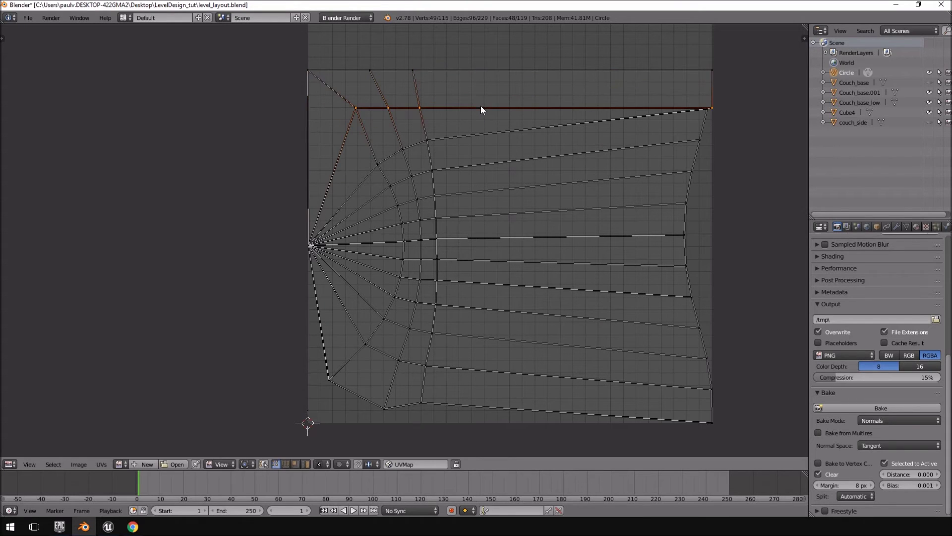
pyautogui.keyDown('alt'); pyautogui.rightClick(520, 132); pyautogui.keyUp('alt')
pyautogui.press('s')
pyautogui.press('y')
pyautogui.press('0')
pyautogui.press('Return')
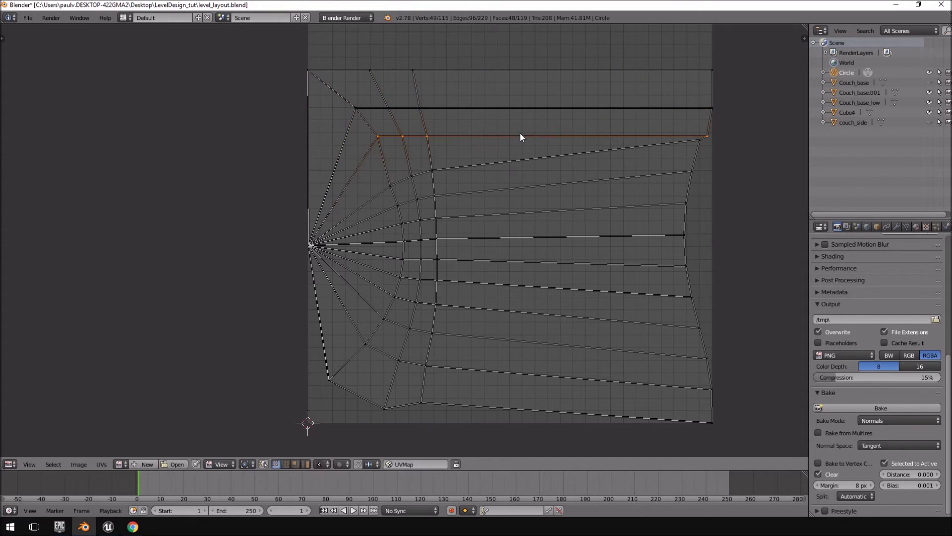
pyautogui.keyDown('alt'); pyautogui.rightClick(520, 156); pyautogui.keyUp('alt')
pyautogui.press('s')
pyautogui.press('y')
pyautogui.press('0')
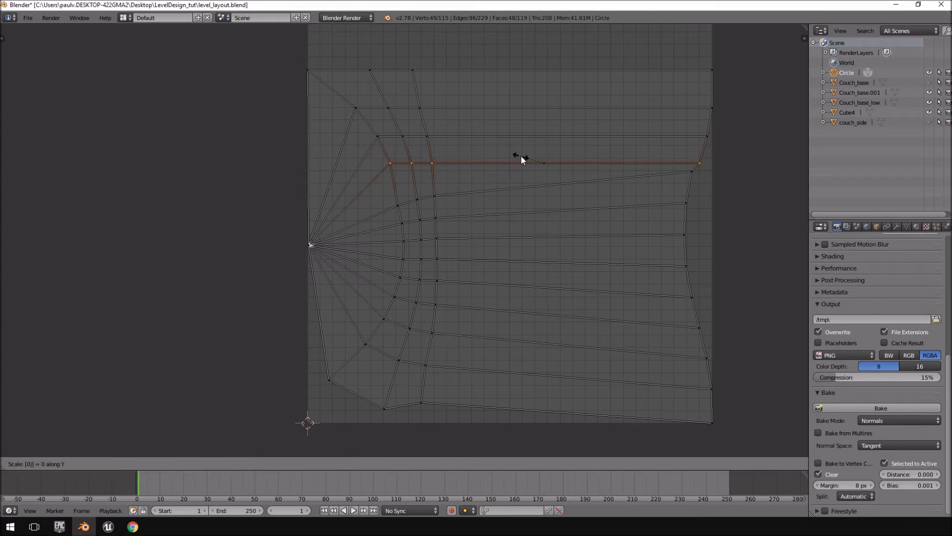
pyautogui.press('Return')
# Try collapsing three lower loops onto one line, then undo it
pyautogui.keyDown('alt'); pyautogui.rightClick(513, 189); pyautogui.keyUp('alt')
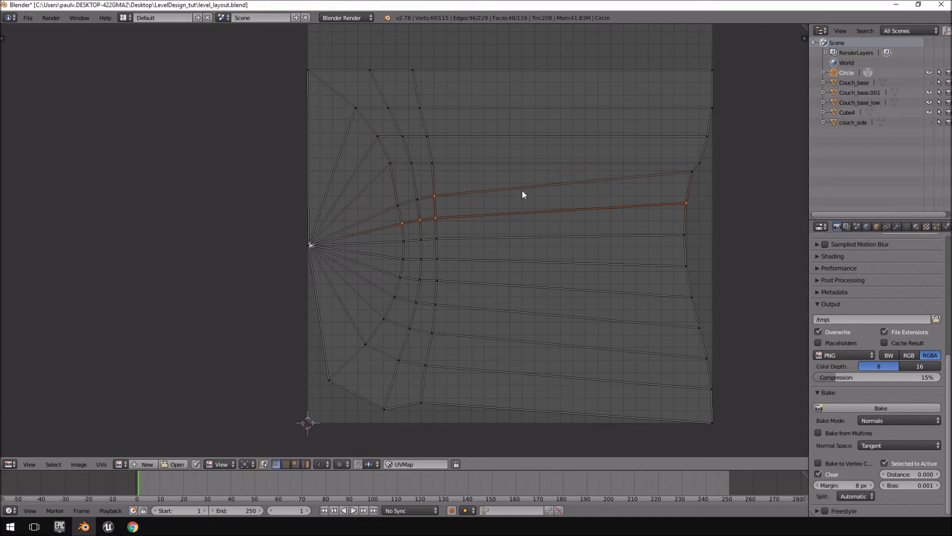
pyautogui.keyDown('alt'); pyautogui.keyDown('shift'); pyautogui.rightClick(534, 234); pyautogui.keyUp('shift'); pyautogui.keyUp('alt')
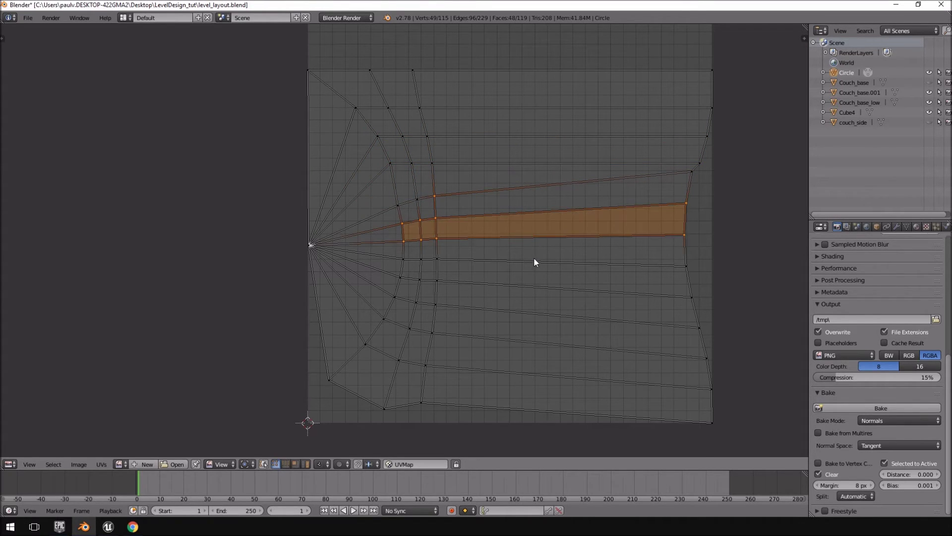
pyautogui.keyDown('alt'); pyautogui.keyDown('shift'); pyautogui.rightClick(533, 261); pyautogui.keyUp('shift'); pyautogui.keyUp('alt')
pyautogui.press('s')
pyautogui.press('y')
pyautogui.press('0')
pyautogui.press('Return')
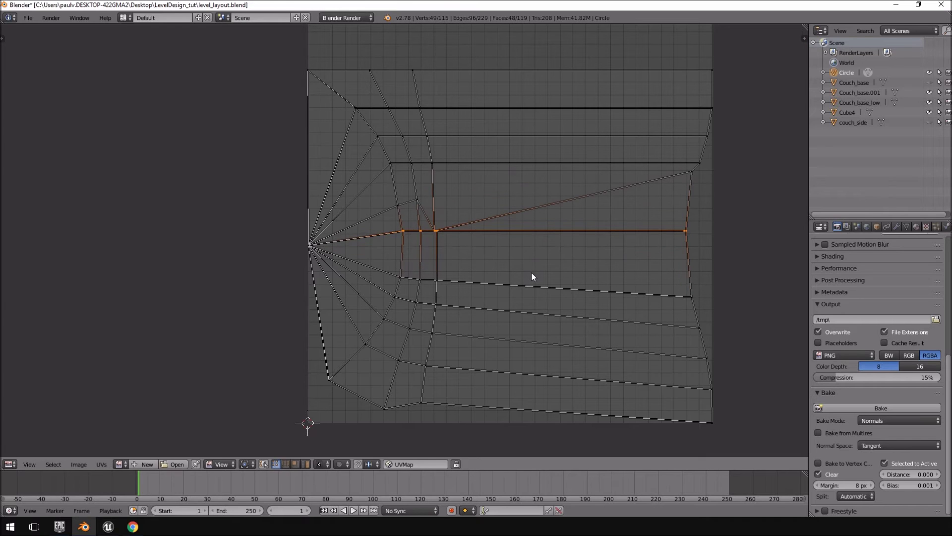
pyautogui.hotkey('ctrl', 'z')
# Level the next two UV loops and move the second one lower vertically
pyautogui.keyDown('alt'); pyautogui.rightClick(484, 193); pyautogui.keyUp('alt')
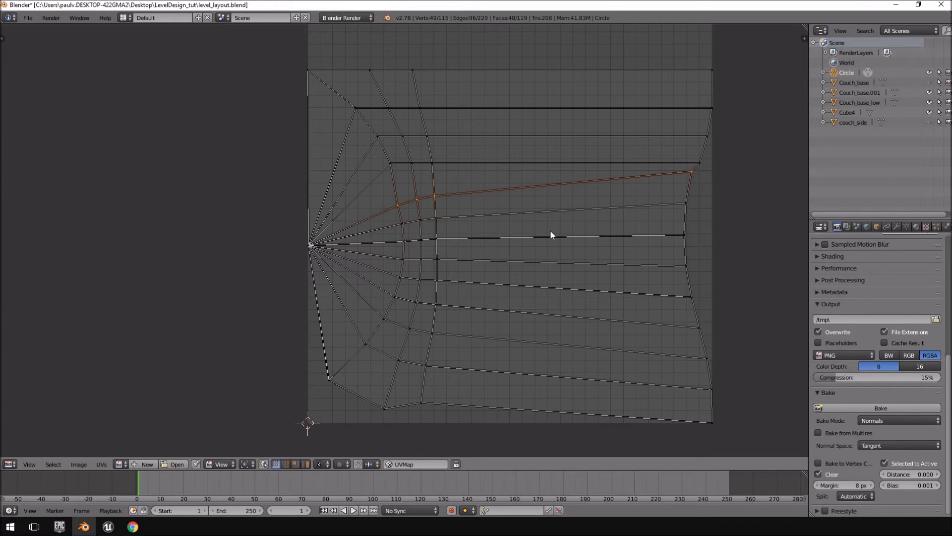
pyautogui.press('s')
pyautogui.press('y')
pyautogui.press('0')
pyautogui.press('Return')
pyautogui.keyDown('alt'); pyautogui.rightClick(555, 210); pyautogui.keyUp('alt')
pyautogui.press('s')
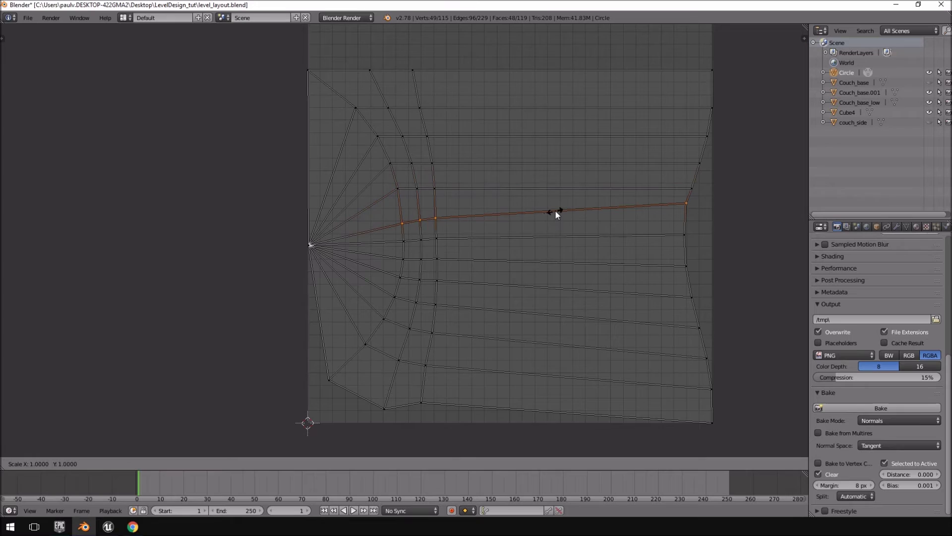
pyautogui.press('y')
pyautogui.press('0')
pyautogui.press('Return')
pyautogui.press('g')
pyautogui.press('y')
pyautogui.click(499, 240)
# Flatten the following middle loops to zero height, shifting one down and levelling a slanted loop
pyautogui.press('s')
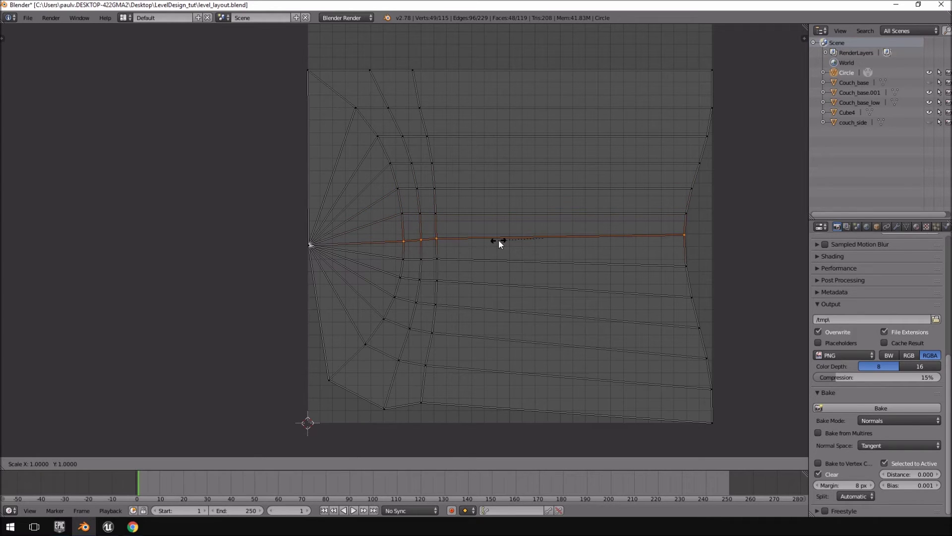
pyautogui.press('y')
pyautogui.press('0')
pyautogui.press('Return')
pyautogui.keyDown('alt'); pyautogui.rightClick(501, 267); pyautogui.keyUp('alt')
pyautogui.press('s')
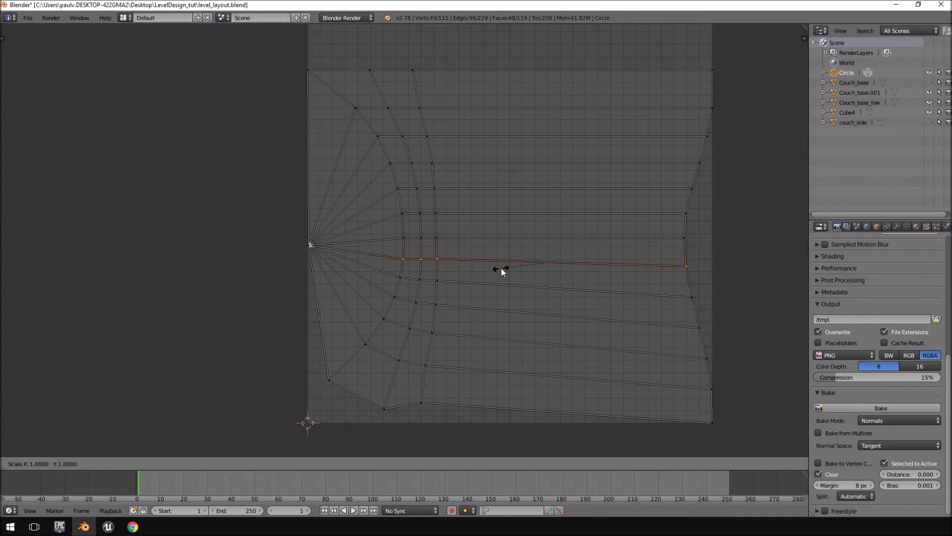
pyautogui.press('y')
pyautogui.press('0')
pyautogui.press('Return')
pyautogui.keyDown('alt'); pyautogui.rightClick(497, 284); pyautogui.keyUp('alt')
pyautogui.press('s')
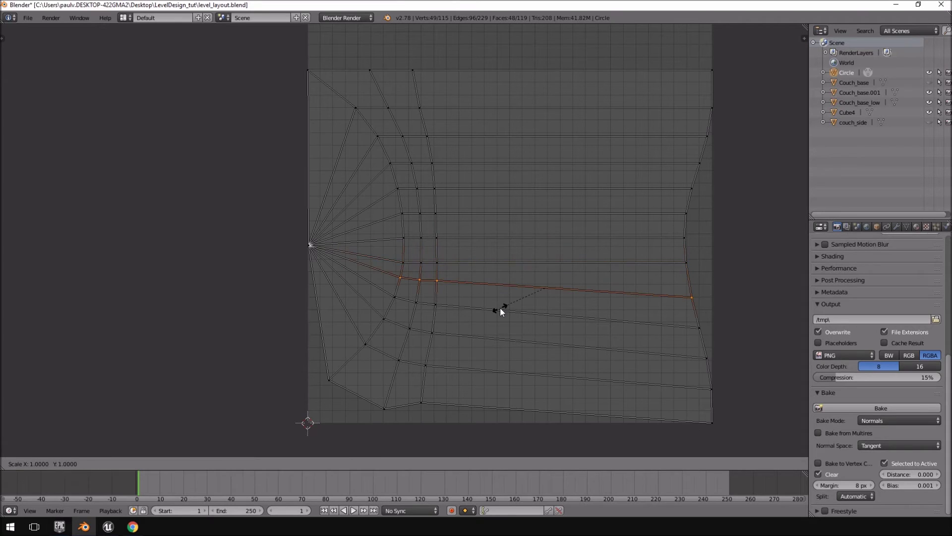
pyautogui.press('y')
pyautogui.press('0')
pyautogui.press('Return')
pyautogui.press('g')
pyautogui.press('y')
pyautogui.click(502, 314)
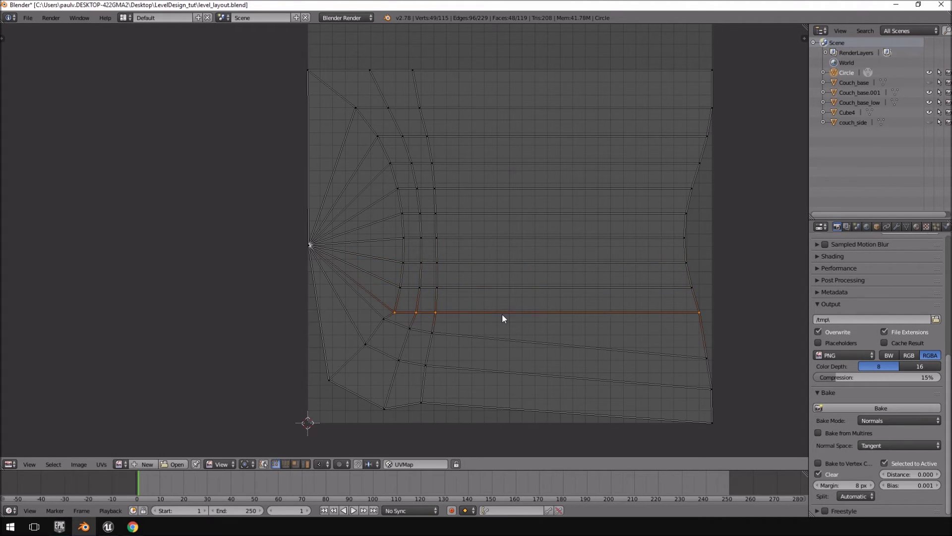
pyautogui.press('s')
pyautogui.press('y')
pyautogui.press('0')
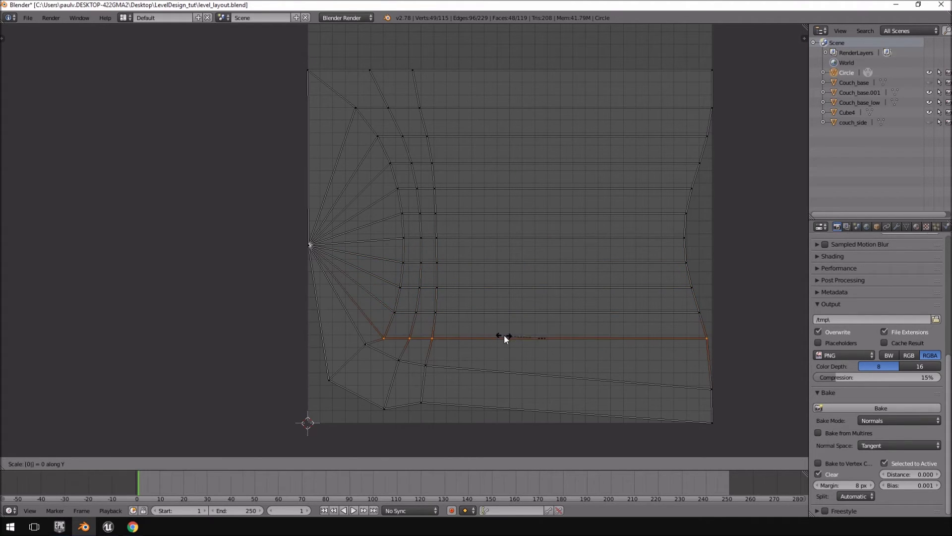
pyautogui.press('Return')
# Flatten the last two loops, including the bottom edge, into level rows
pyautogui.keyDown('alt'); pyautogui.rightClick(472, 371); pyautogui.keyUp('alt')
pyautogui.press('s')
pyautogui.press('y')
pyautogui.press('0')
pyautogui.press('Return')
pyautogui.keyDown('alt'); pyautogui.rightClick(517, 405); pyautogui.keyUp('alt')
pyautogui.press('s')
pyautogui.press('y')
pyautogui.press('0')
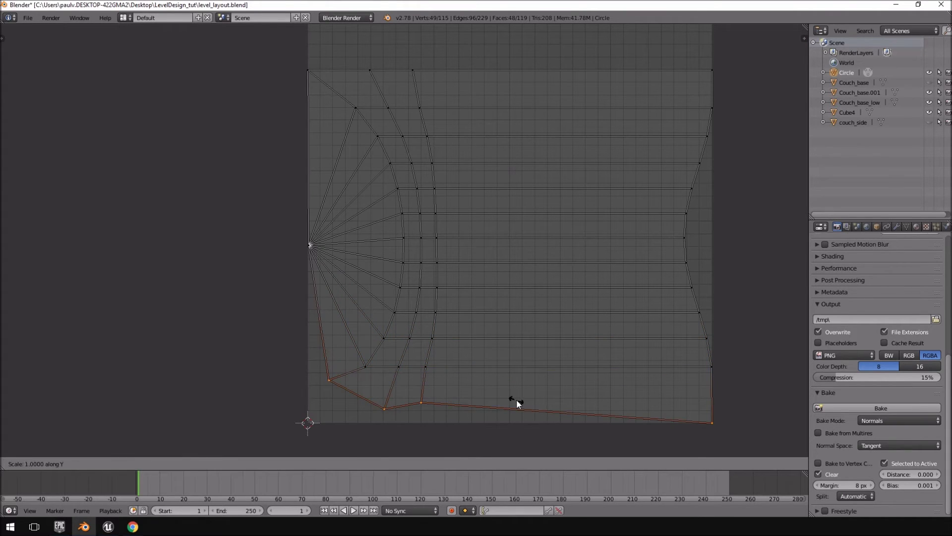
pyautogui.press('Return')
# Straighten the island's right edge into a vertical column
pyautogui.keyDown('alt'); pyautogui.rightClick(691, 219); pyautogui.keyUp('alt')
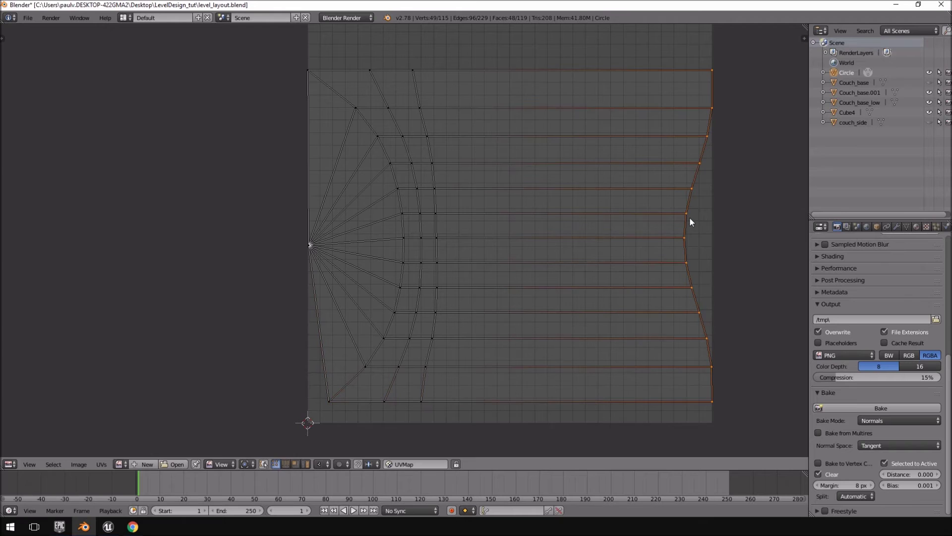
pyautogui.press('0')
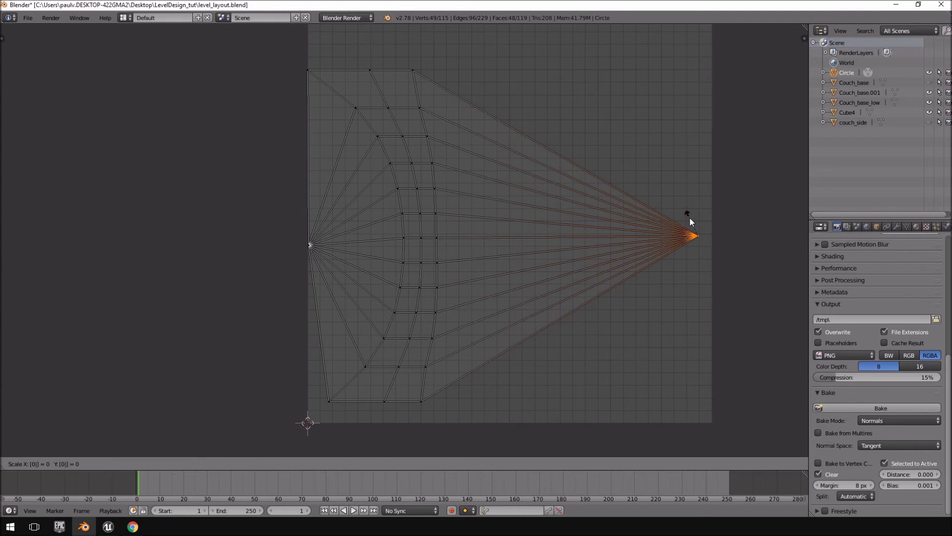
pyautogui.press('x')
pyautogui.press('Return')
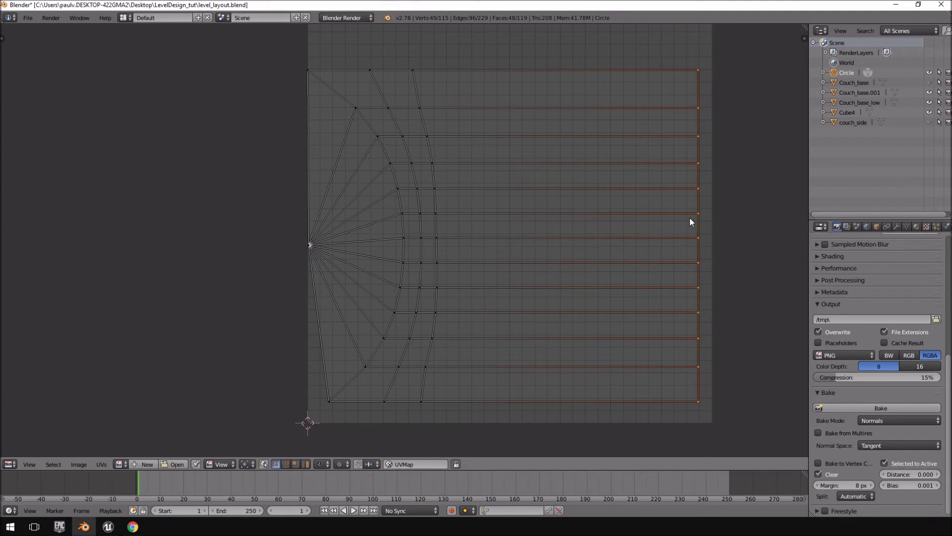
# Select only the left-edge vertices and align them into a straight column with S X 0
pyautogui.scroll(-1, 392, 214)
pyautogui.keyDown('alt'); pyautogui.rightClick(326, 187); pyautogui.keyUp('alt')
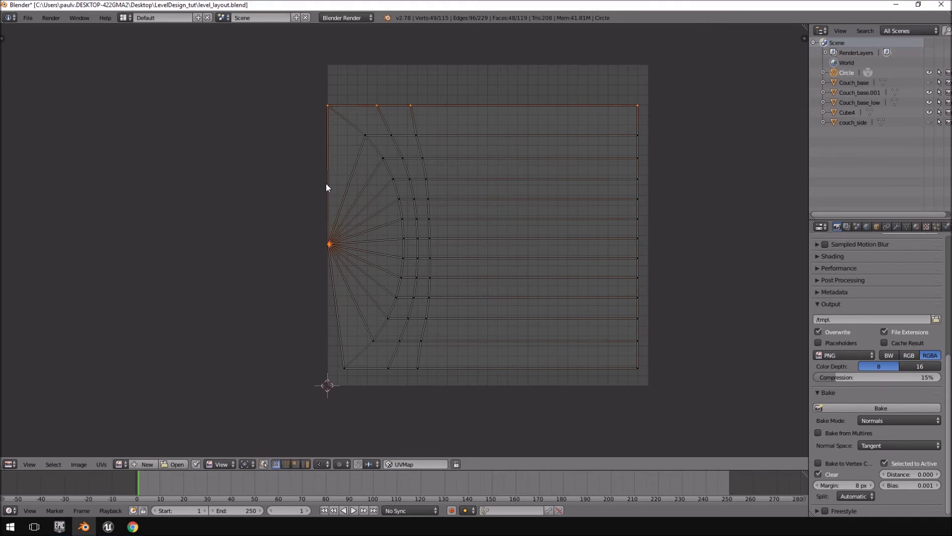
pyautogui.rightClick(327, 106)
pyautogui.keyDown('shift'); pyautogui.rightClick(337, 238); pyautogui.keyUp('shift')
pyautogui.press('s')
pyautogui.press('x')
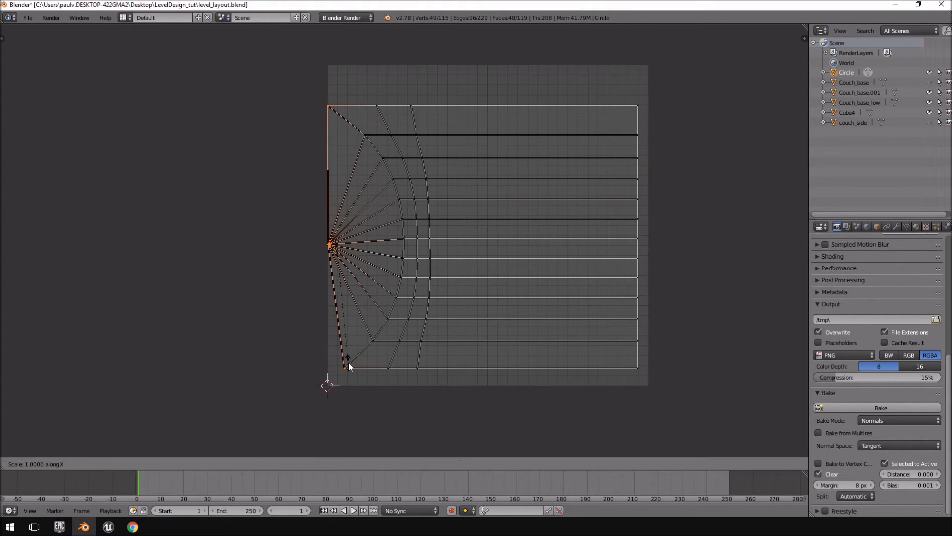
pyautogui.press('0')
pyautogui.press('Return')
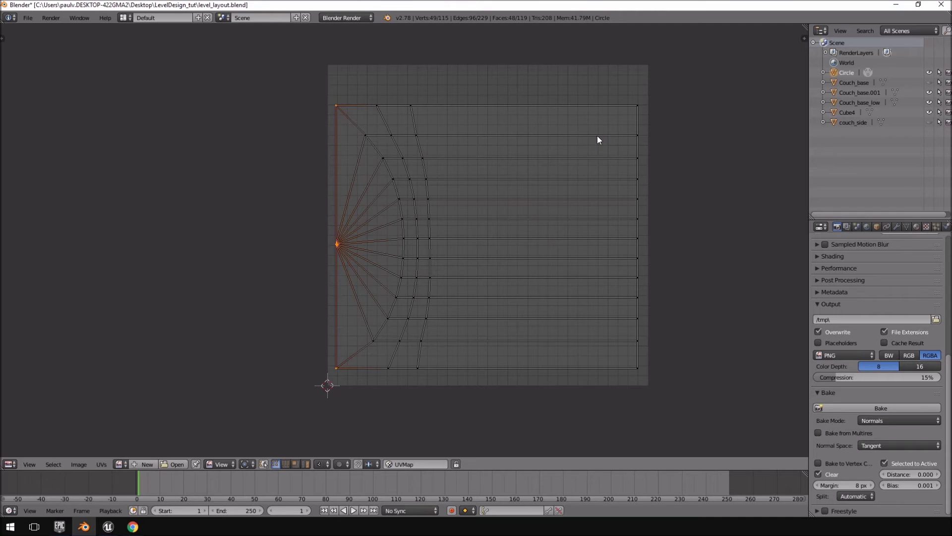
# Return to the 3D view, unhide the couch geometry with Alt+H and select the whole mesh
pyautogui.click(9, 464)
pyautogui.click(34, 449)
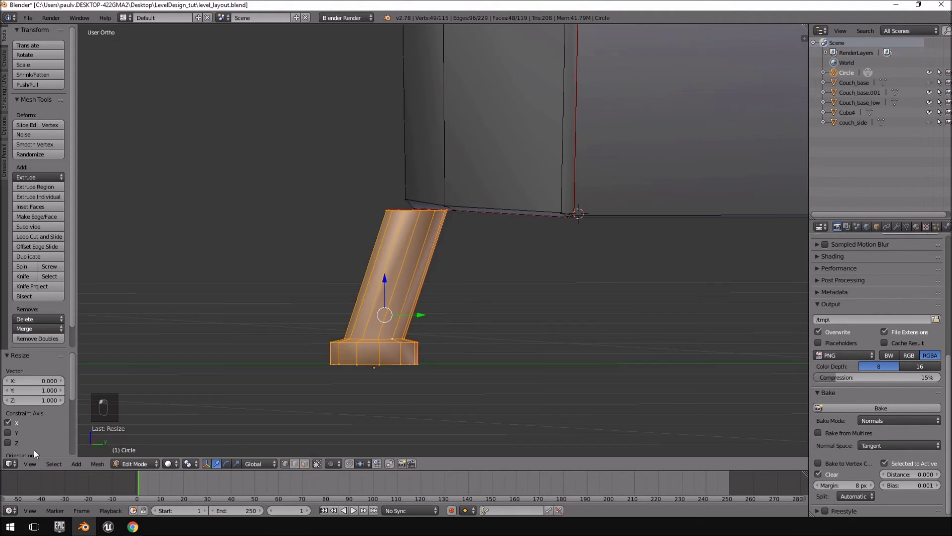
pyautogui.scroll(-5, 501, 210)
pyautogui.hotkey('alt', 'h')
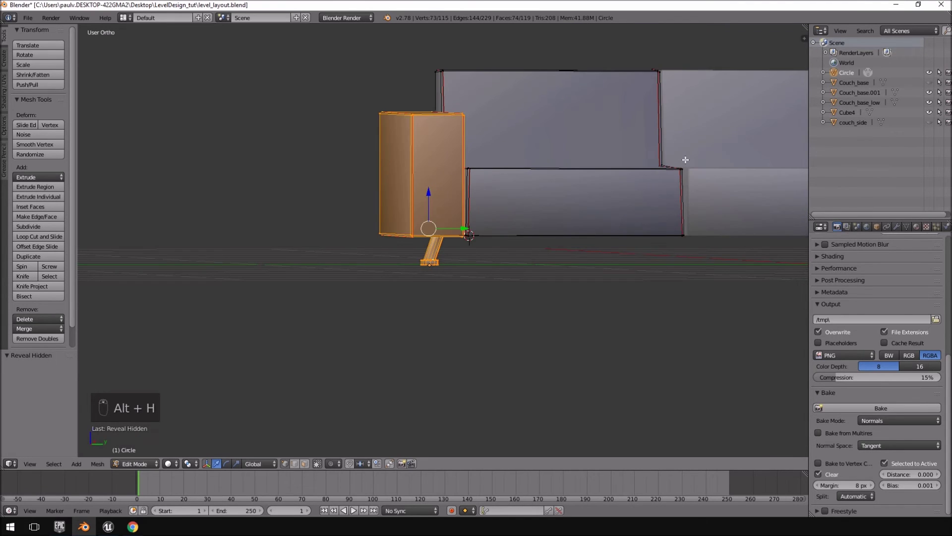
pyautogui.moveTo(502, 210); pyautogui.dragTo(696, 165, button='middle')
pyautogui.press('a')
pyautogui.press('a')
pyautogui.press('a')
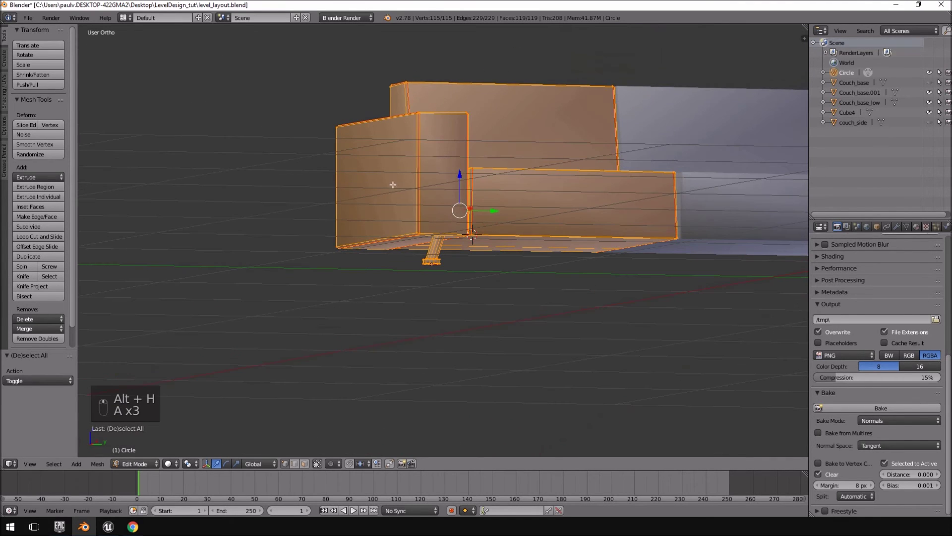
pyautogui.moveTo(477, 177); pyautogui.dragTo(221, 281, button='middle')
# In the UV editor, shrink the leg island and move it into an empty gap
pyautogui.click(9, 463)
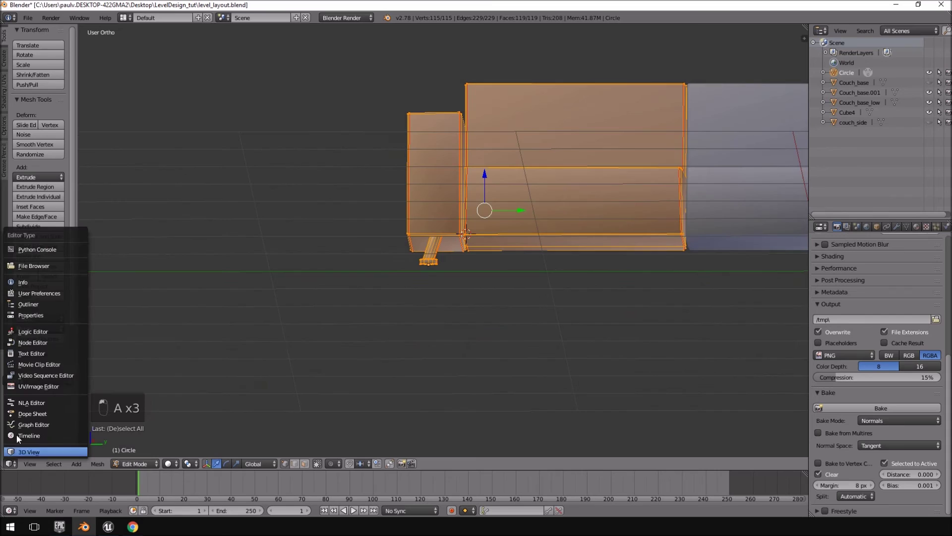
pyautogui.click(28, 386)
pyautogui.scroll(3, 444, 246)
pyautogui.scroll(-3, 448, 246)
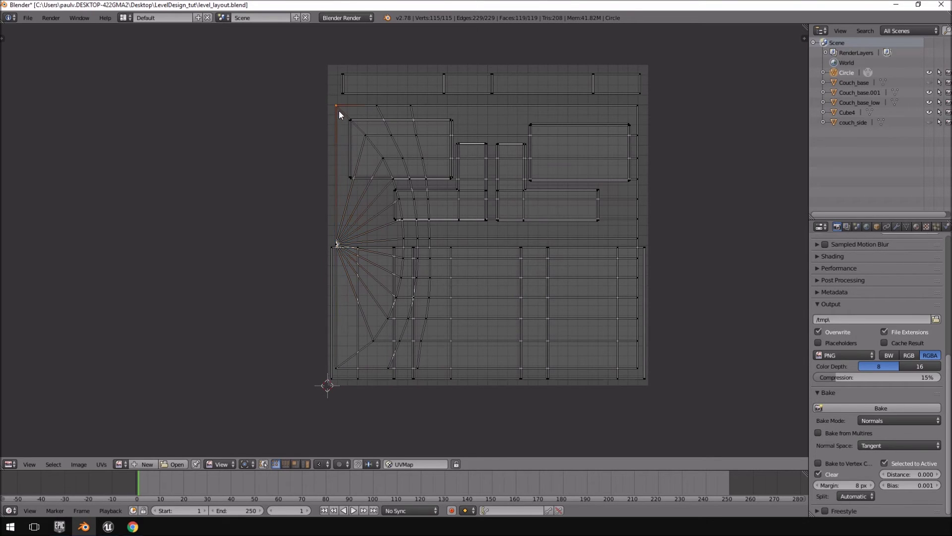
pyautogui.press('a')
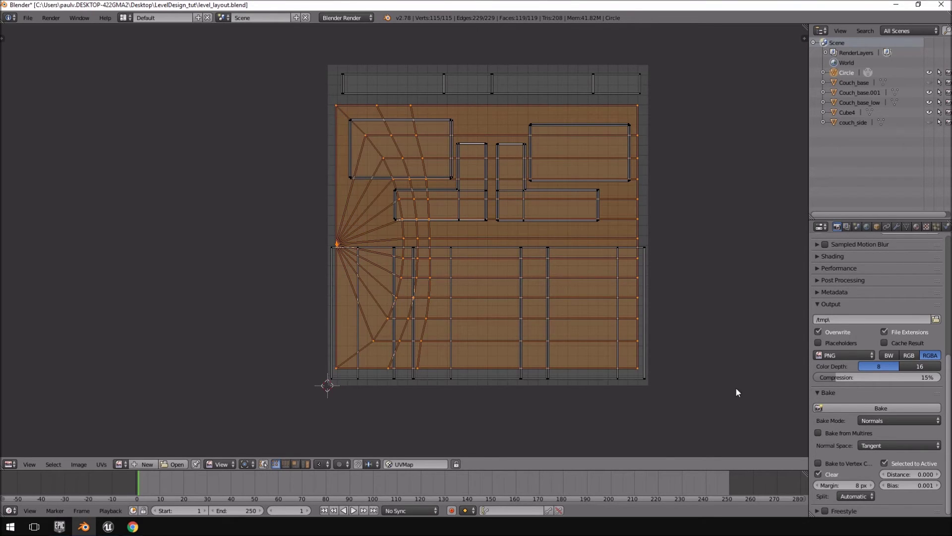
pyautogui.press('s')
pyautogui.click(537, 278)
pyautogui.press('g')
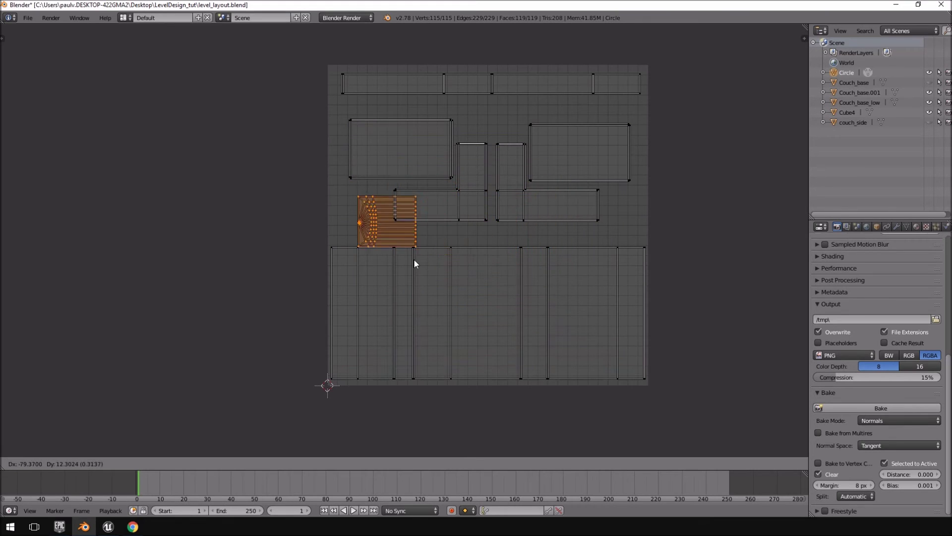
pyautogui.click(426, 265)
pyautogui.press('s')
pyautogui.click(469, 260)
pyautogui.press('g')
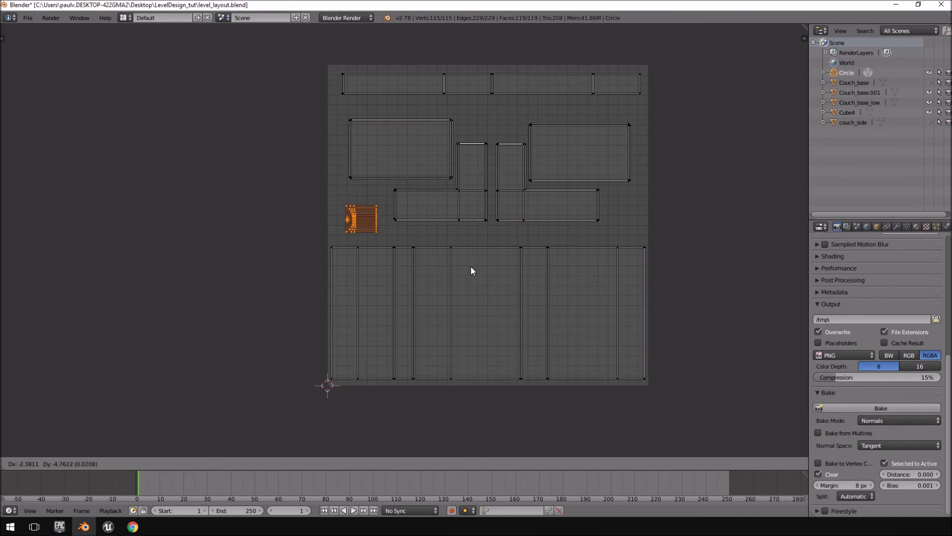
pyautogui.click(474, 266)
# Rotate the leg island -90° and nudge it into its final position
pyautogui.write('r-90')
pyautogui.press('Return')
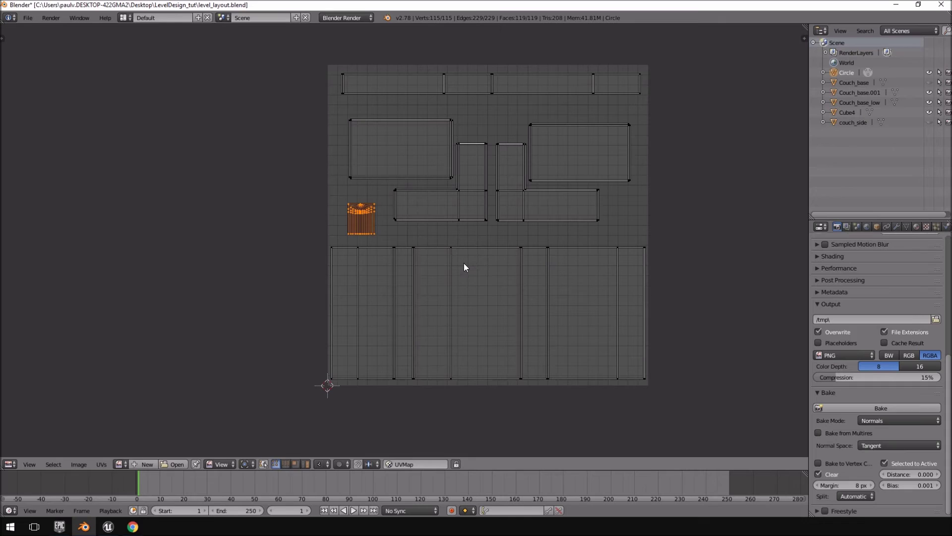
pyautogui.press('g')
pyautogui.click(460, 261)
pyautogui.moveTo(368, 235); pyautogui.dragTo(446, 251, button='middle')
pyautogui.scroll(1, 461, 258)
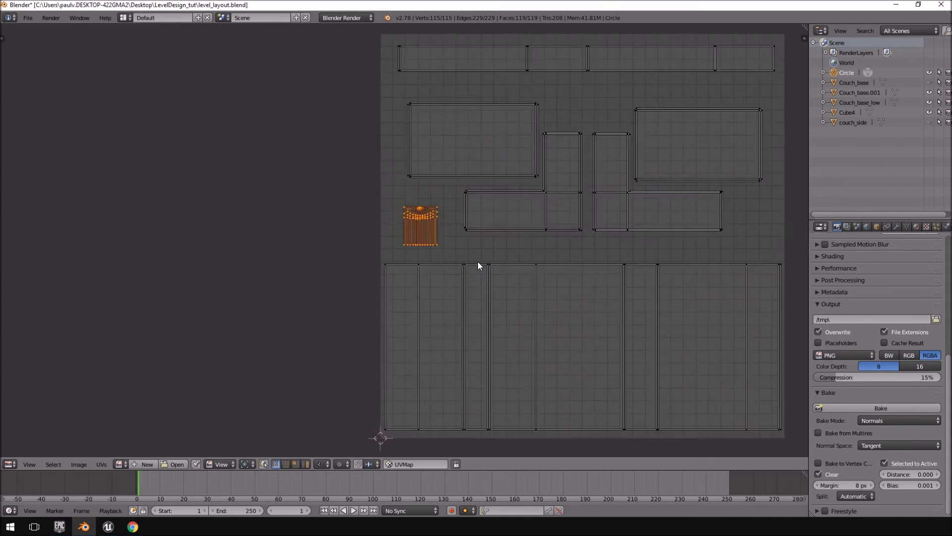
pyautogui.scroll(5, 478, 261)
pyautogui.click(10, 463)
pyautogui.scroll(-4, 653, 158)
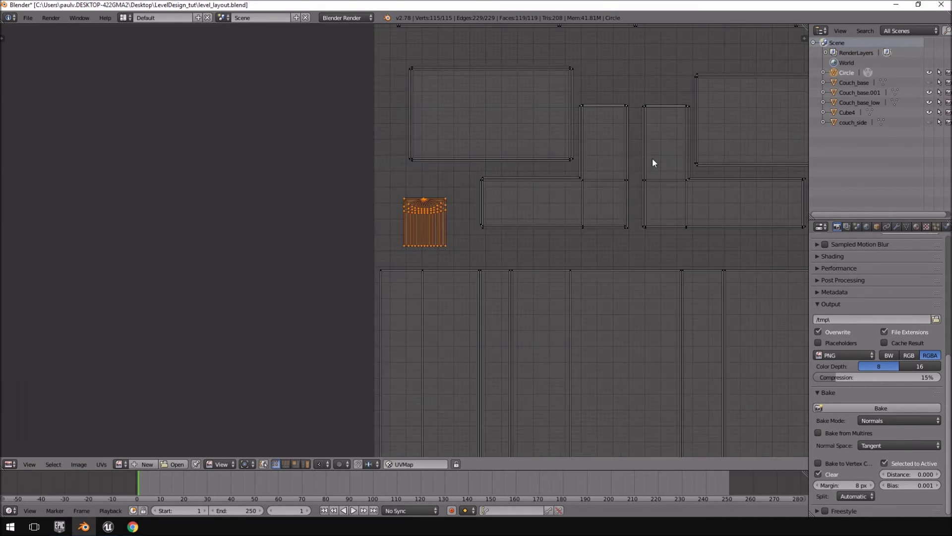
pyautogui.scroll(-3, 652, 159)
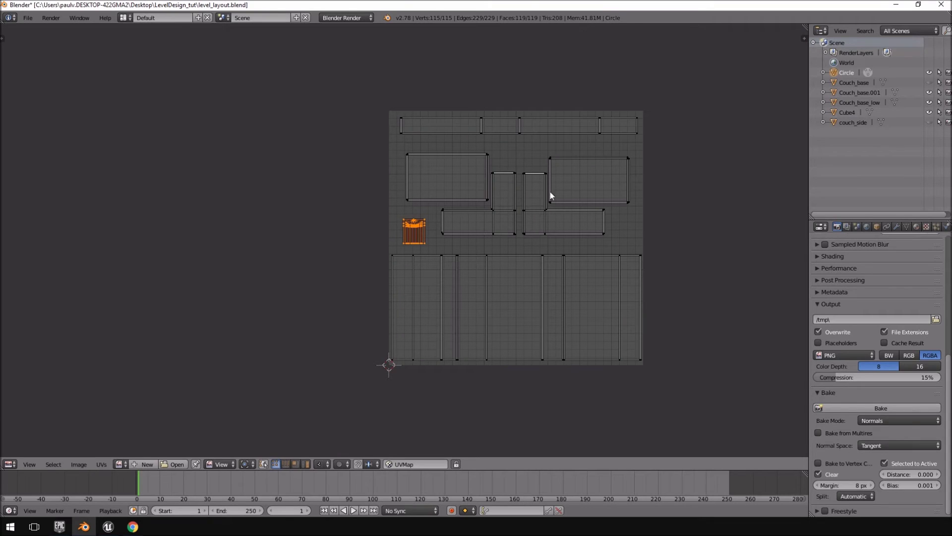
pyautogui.click(10, 463)
# Select the whole leg and duplicate it along X under the couch's left end
pyautogui.click(45, 449)
pyautogui.moveTo(187, 294); pyautogui.dragTo(348, 272, button='middle')
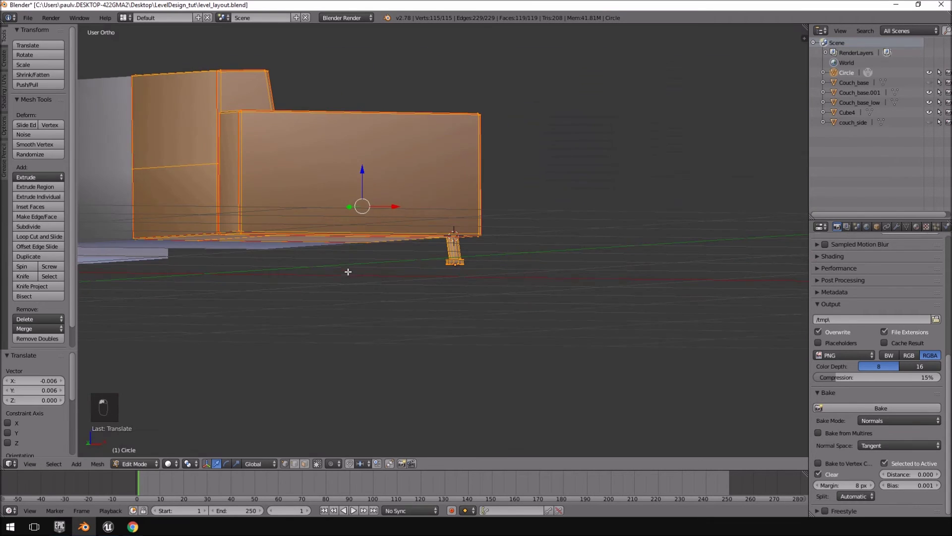
pyautogui.rightClick(464, 260)
pyautogui.hotkey('ctrl', 'l')
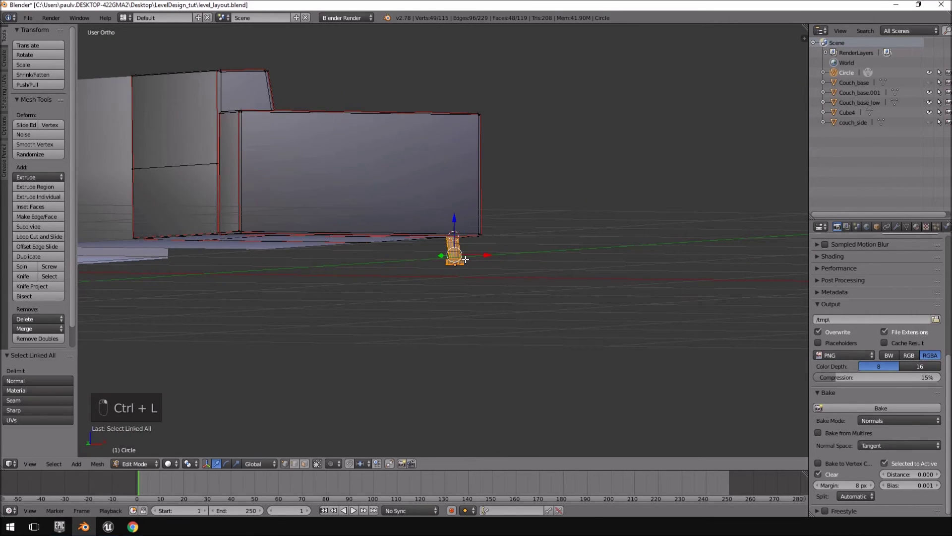
pyautogui.press('KP_1')
pyautogui.hotkey('shift', 'd')
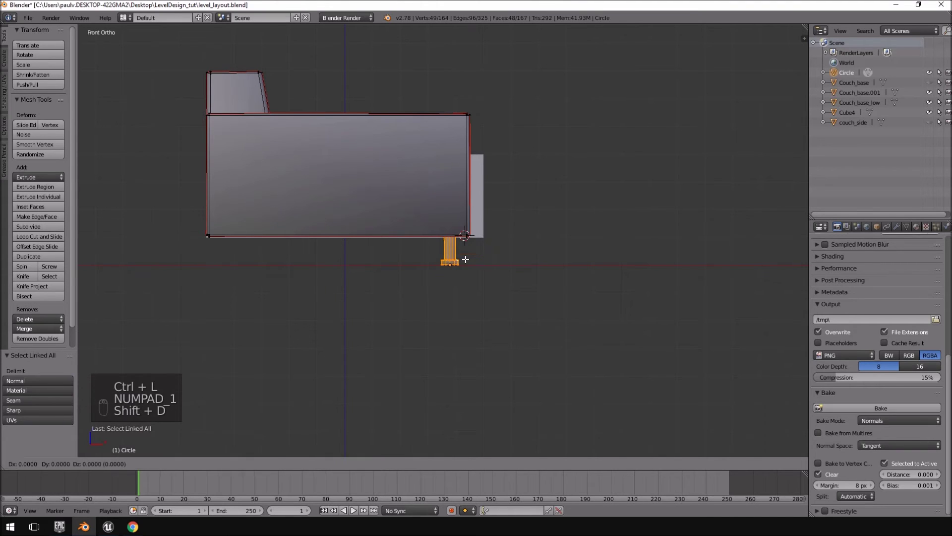
pyautogui.press('x')
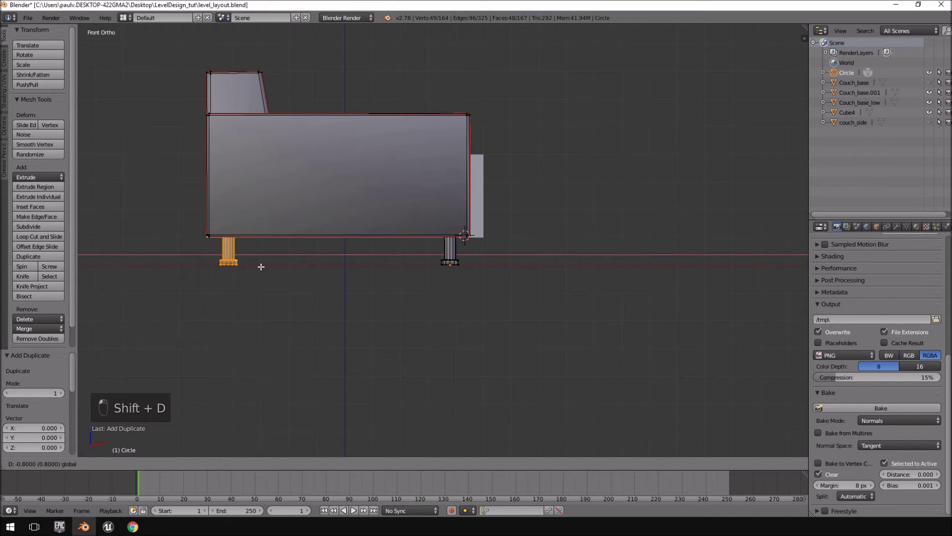
pyautogui.click(261, 266)
# Duplicate the leg pair, mirror it with S Y -1, and slide it to the couch's far end
pyautogui.scroll(4, 396, 268)
pyautogui.keyDown('shift'); pyautogui.moveTo(438, 267); pyautogui.dragTo(459, 276, button='middle'); pyautogui.keyUp('shift')
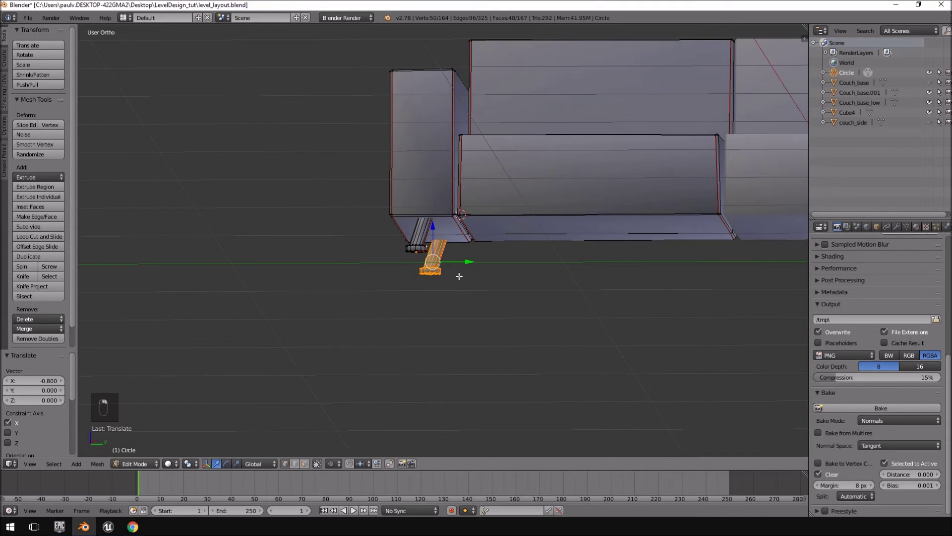
pyautogui.hotkey('ctrl', 'l')
pyautogui.press('KP_1')
pyautogui.press('KP_3')
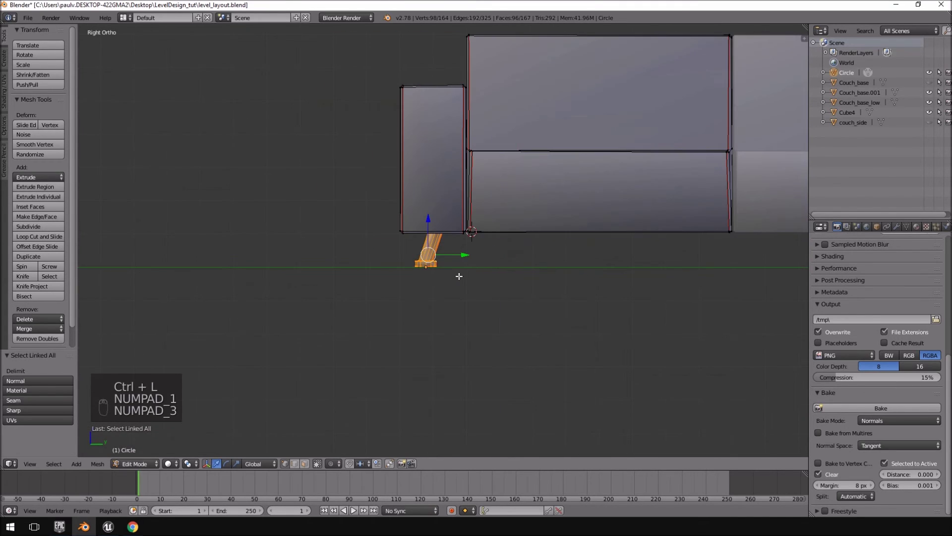
pyautogui.hotkey('shift', 'd')
pyautogui.rightClick(490, 274)
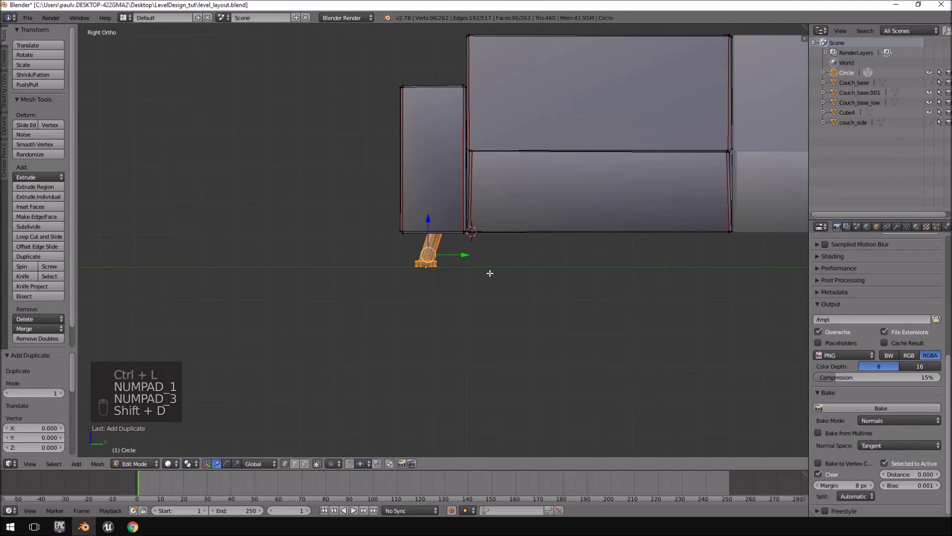
pyautogui.write('sy-1')
pyautogui.press('Return')
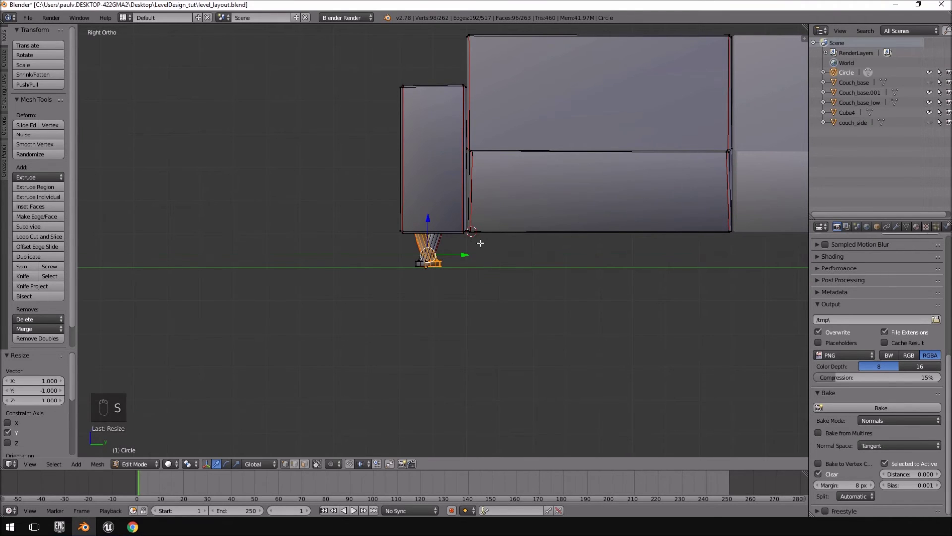
pyautogui.moveTo(465, 255); pyautogui.dragTo(747, 270)
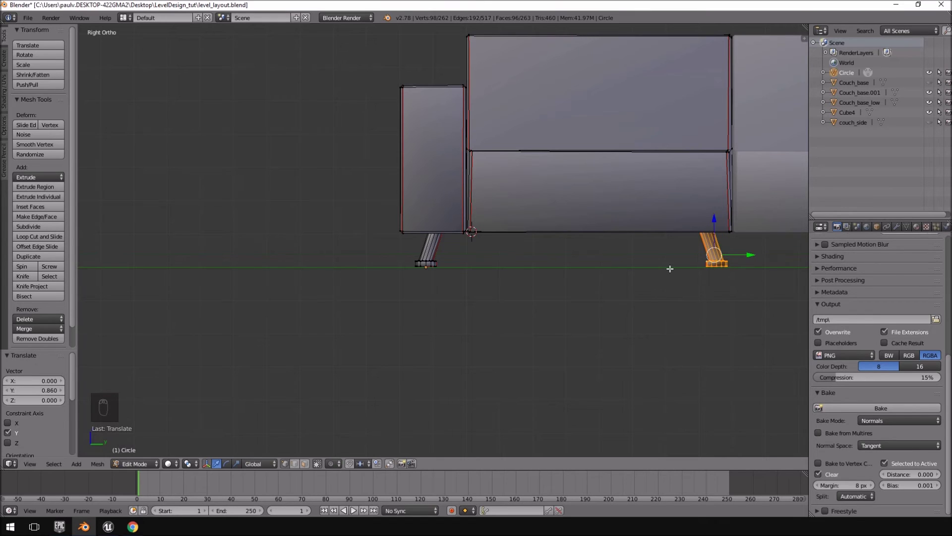
pyautogui.moveTo(672, 267); pyautogui.dragTo(593, 307, button='middle')
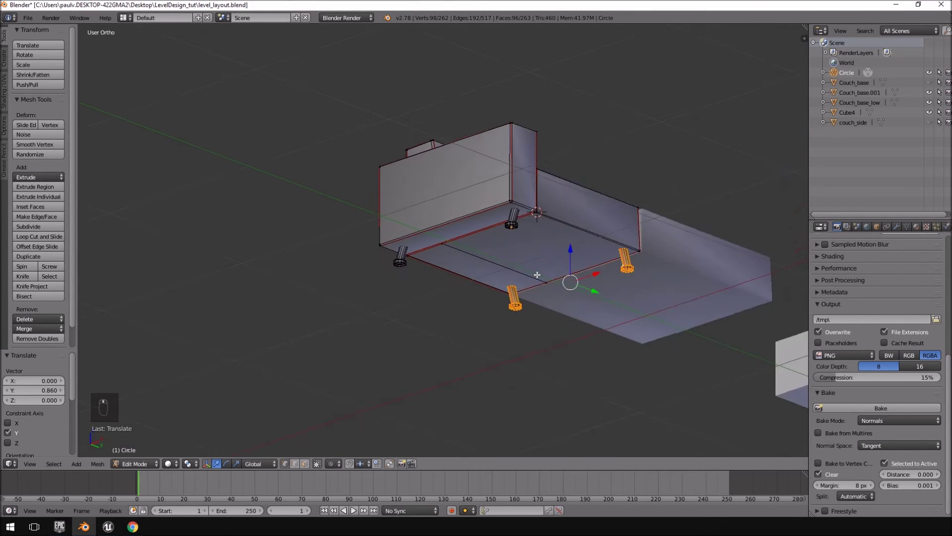
pyautogui.scroll(5, 593, 308)
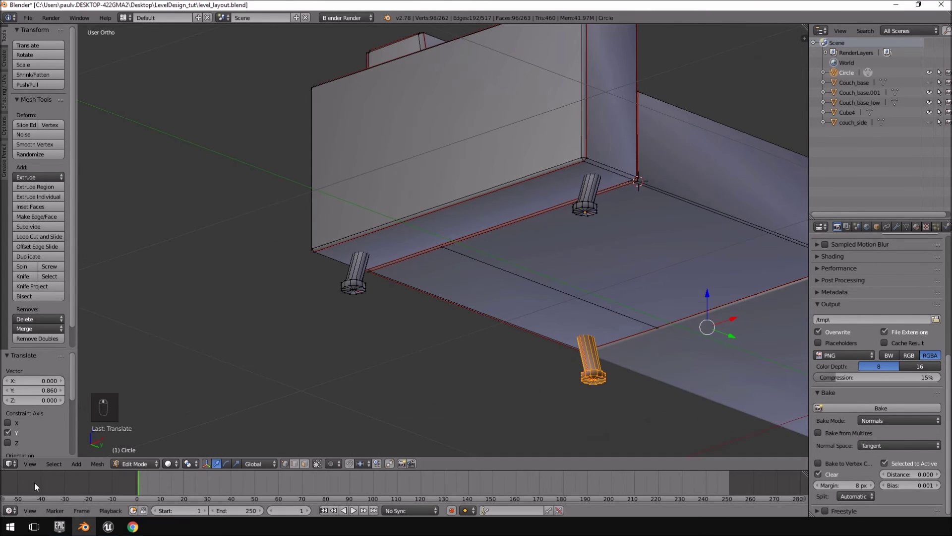
# Split the 3D view in two and make the right half a UV/Image Editor
pyautogui.rightClick(457, 24)
pyautogui.click(438, 37)
pyautogui.click(419, 367)
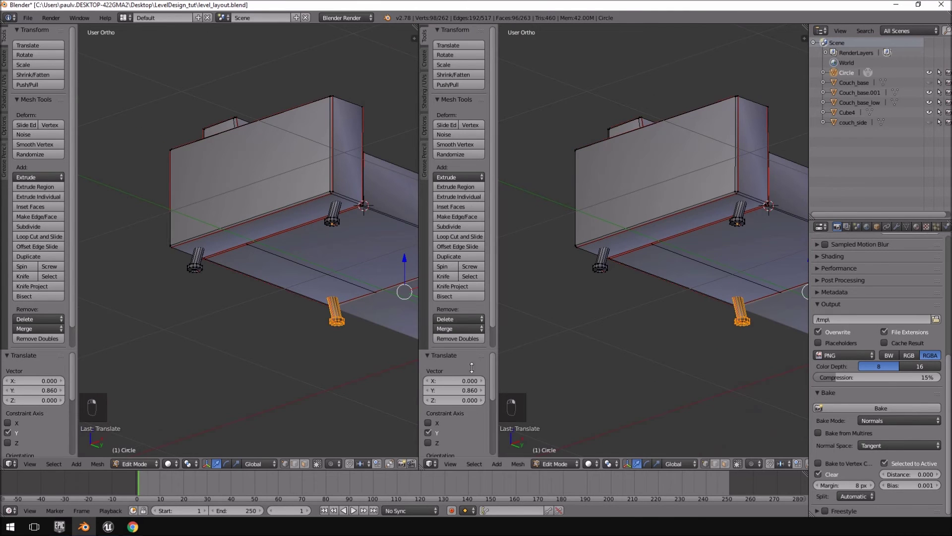
pyautogui.click(430, 464)
pyautogui.click(448, 388)
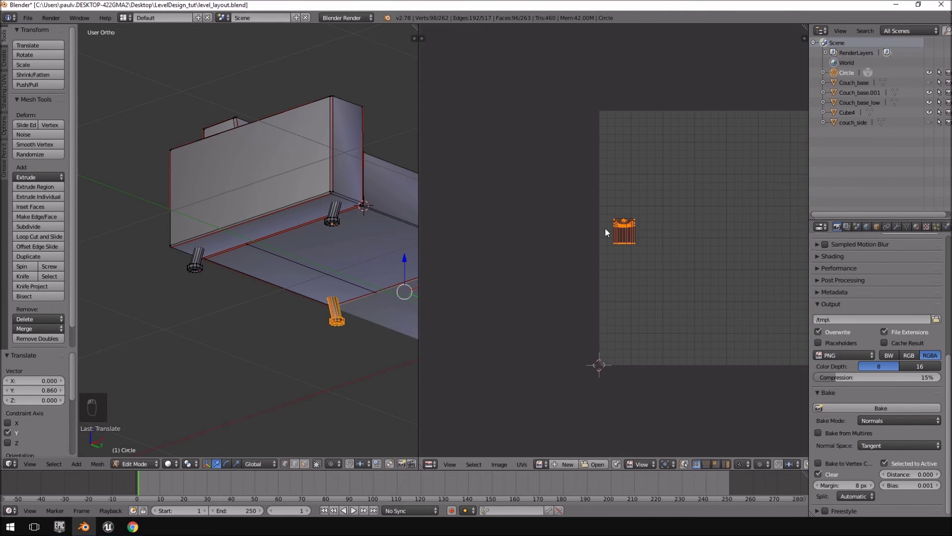
# Select the whole front and back couch legs with Ctrl+L
pyautogui.scroll(4, 605, 232)
pyautogui.moveTo(692, 266); pyautogui.dragTo(512, 303, button='middle')
pyautogui.moveTo(212, 325); pyautogui.dragTo(297, 297, button='middle')
pyautogui.rightClick(300, 294)
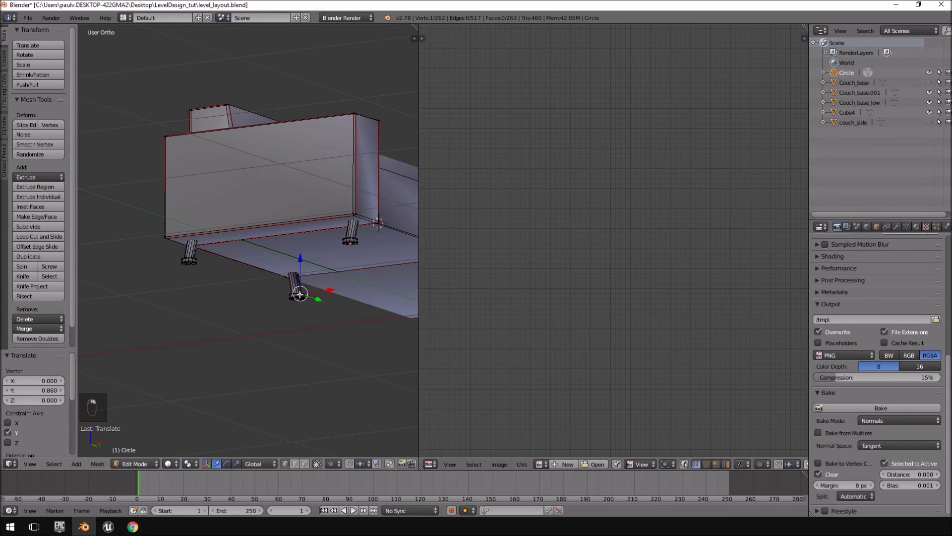
pyautogui.hotkey('ctrl', 'l')
pyautogui.rightClick(352, 241)
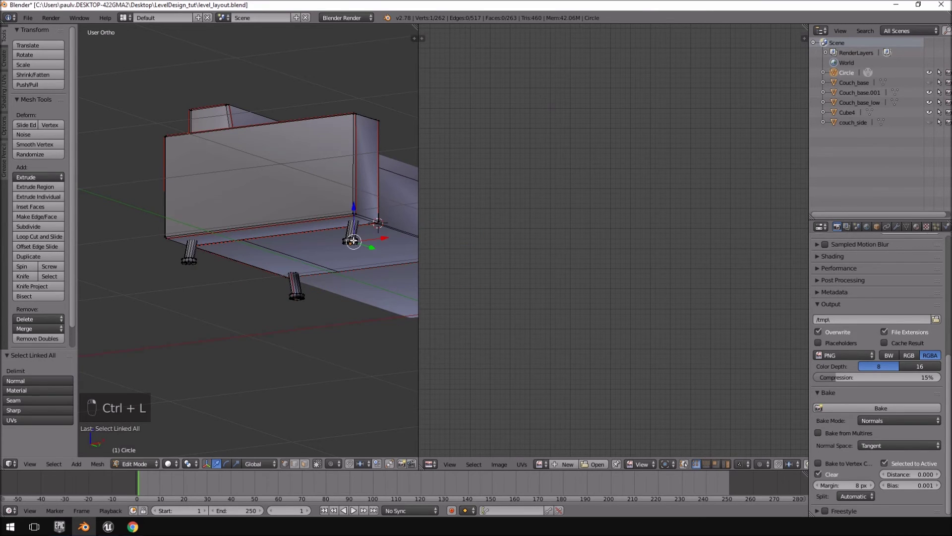
pyautogui.hotkey('ctrl', 'l')
# Select a full leg and move its UV island to the centre of the layout
pyautogui.scroll(-3, 353, 241)
pyautogui.moveTo(353, 241); pyautogui.dragTo(315, 276, button='middle')
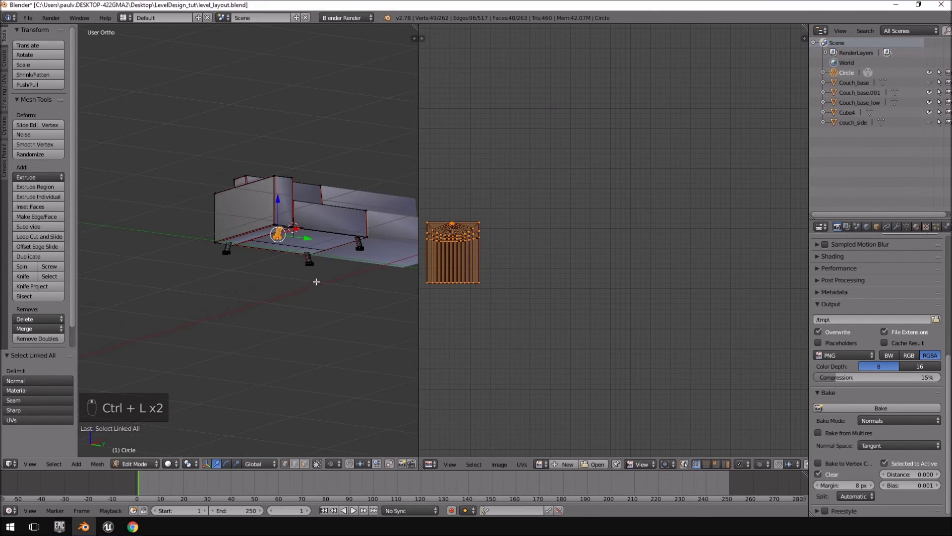
pyautogui.rightClick(356, 250)
pyautogui.hotkey('ctrl', 'l')
pyautogui.scroll(4, 413, 255)
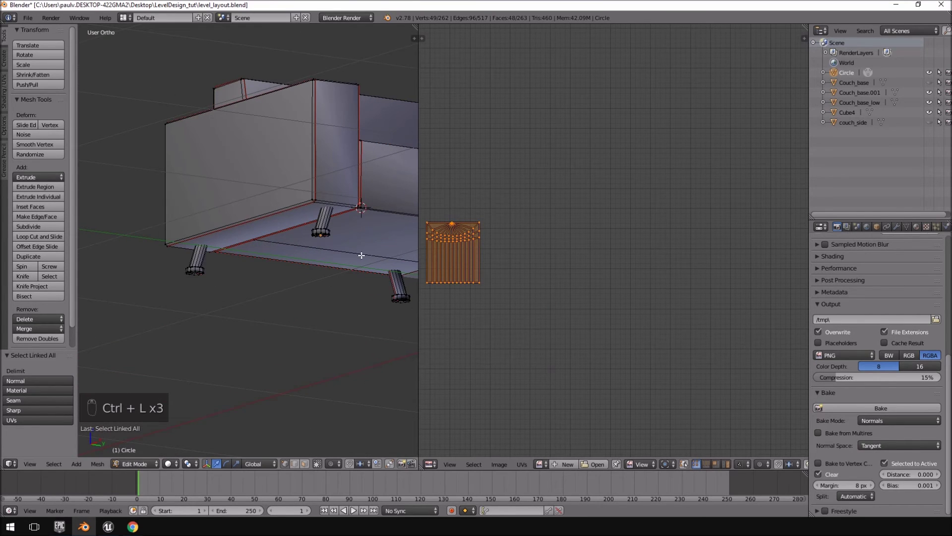
pyautogui.moveTo(347, 257)
pyautogui.mouseDown(button='middle')
pyautogui.moveTo(378, 273)
pyautogui.moveTo(351, 275)
pyautogui.mouseUp(button='middle')
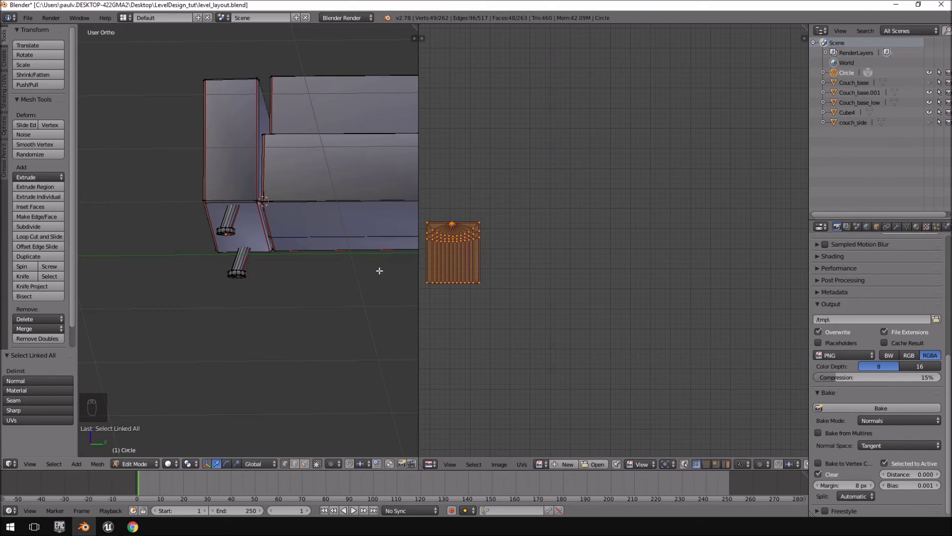
pyautogui.press('h')
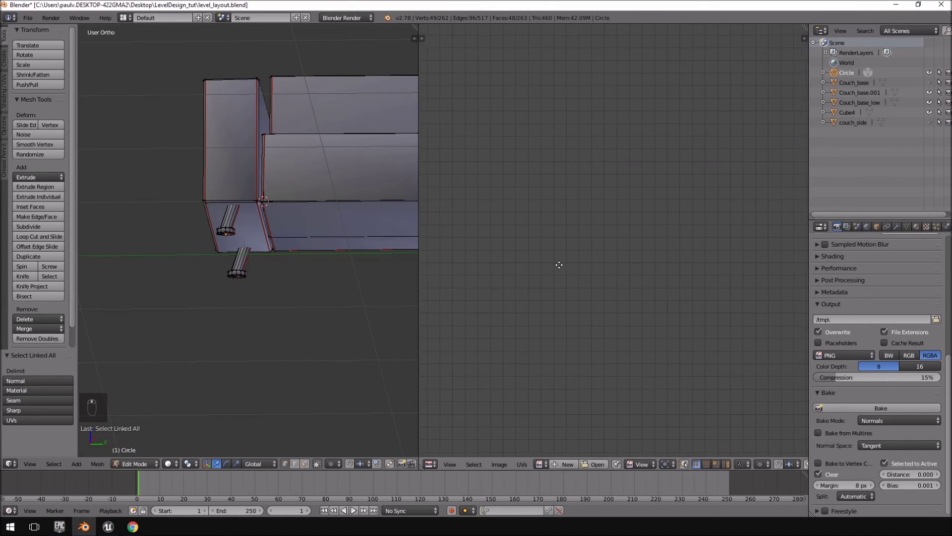
pyautogui.click(576, 260)
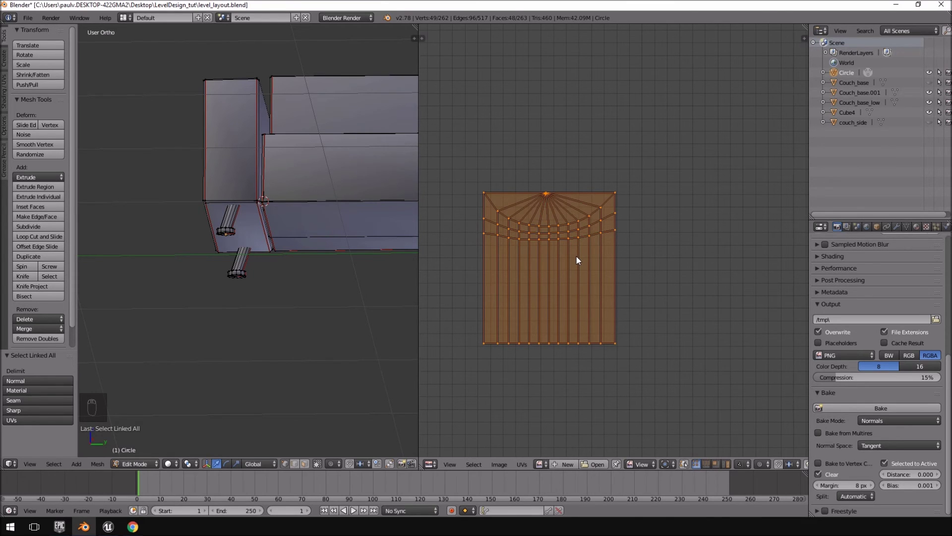
# Pick a vertex on a leg, then switch to the right side orthographic view
pyautogui.moveTo(226, 238); pyautogui.dragTo(319, 272, button='middle')
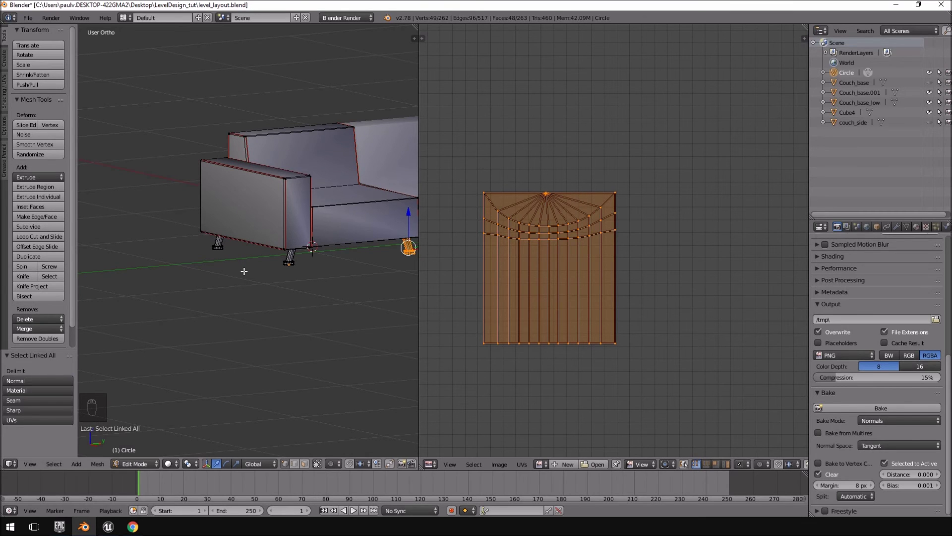
pyautogui.scroll(6, 245, 269)
pyautogui.moveTo(320, 302); pyautogui.dragTo(281, 264, button='middle')
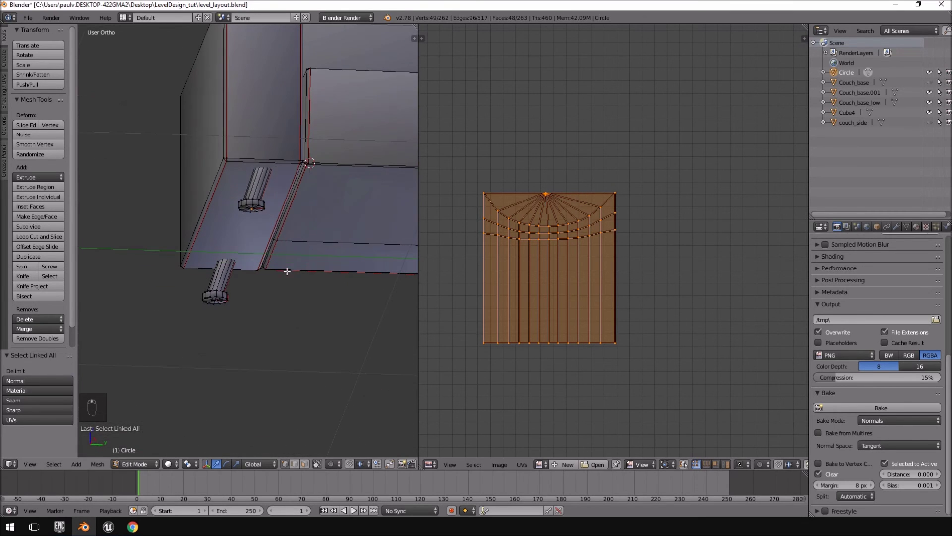
pyautogui.scroll(2, 256, 211)
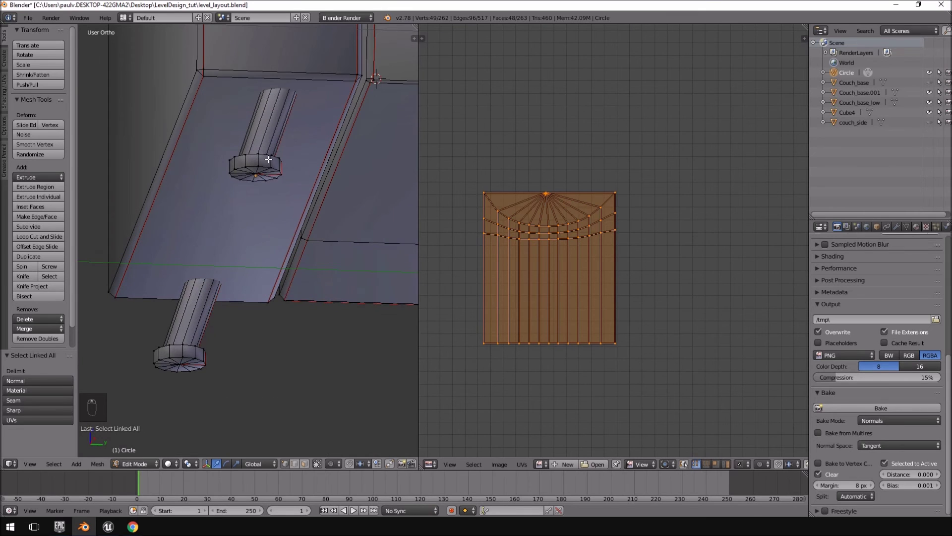
pyautogui.moveTo(342, 205); pyautogui.dragTo(466, 257, button='middle')
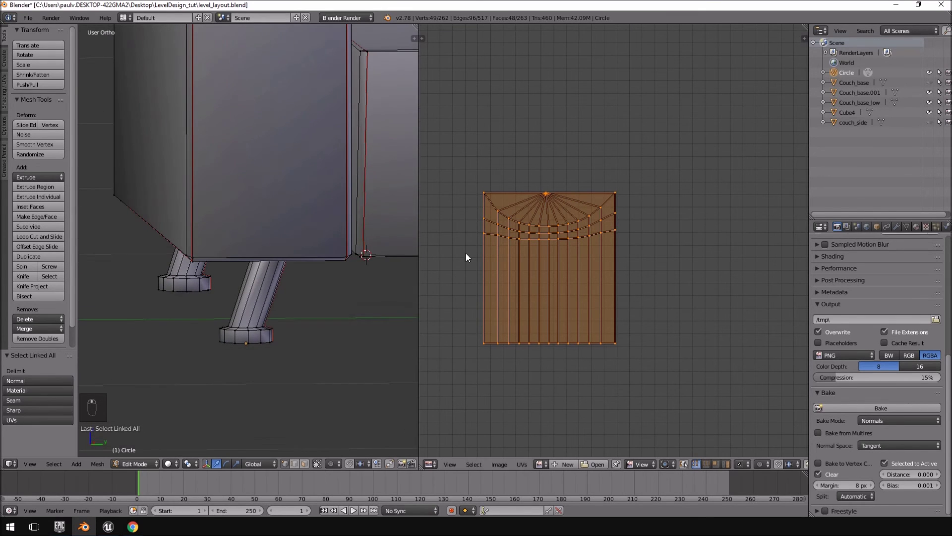
pyautogui.scroll(-4, 548, 225)
pyautogui.rightClick(235, 320)
pyautogui.scroll(-5, 297, 312)
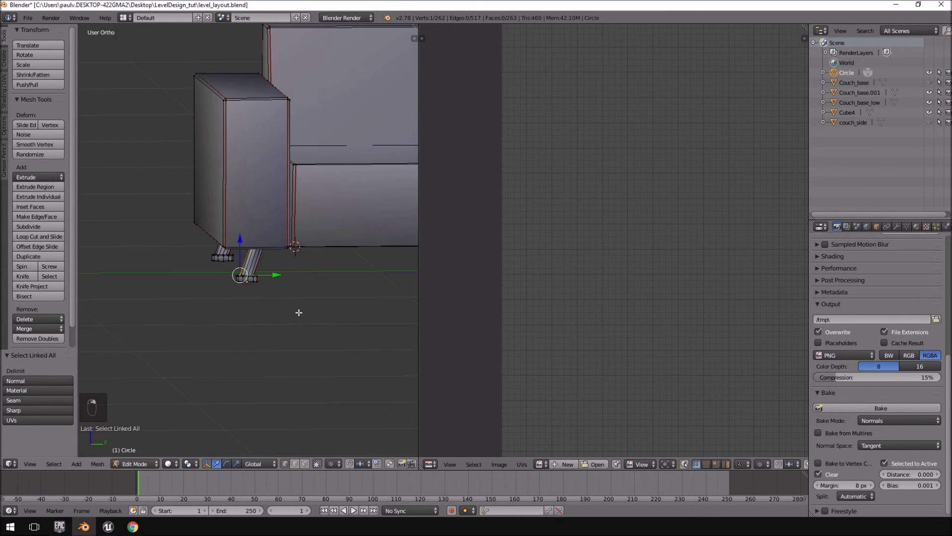
pyautogui.moveTo(336, 300); pyautogui.dragTo(261, 308, button='middle')
pyautogui.press('KP_1')
pyautogui.press('KP_3')
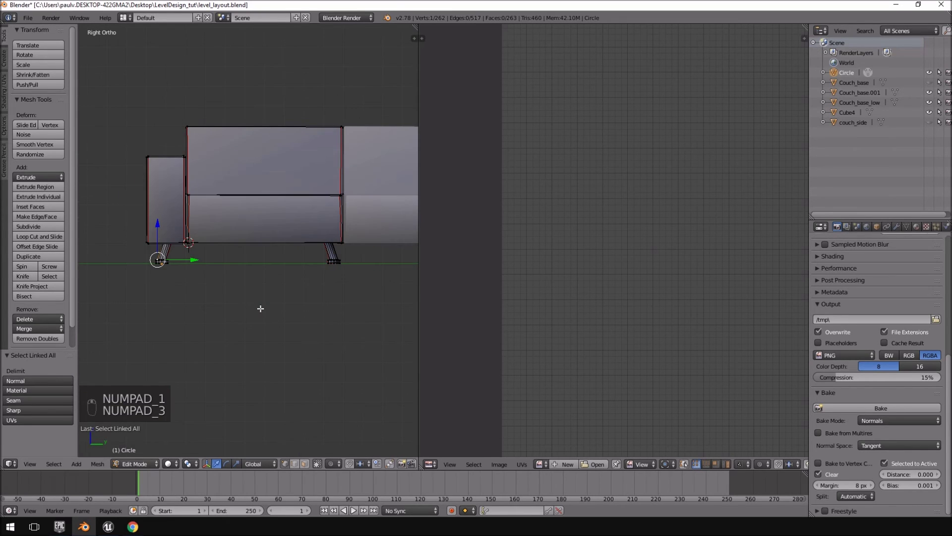
# Add vertices from the bottoms of two legs to the selection
pyautogui.keyDown('shift'); pyautogui.rightClick(337, 256); pyautogui.keyUp('shift')
pyautogui.moveTo(338, 256); pyautogui.dragTo(239, 266, button='middle')
pyautogui.scroll(-4, 240, 227)
pyautogui.moveTo(331, 245); pyautogui.dragTo(240, 266, button='middle')
pyautogui.scroll(3, 280, 261)
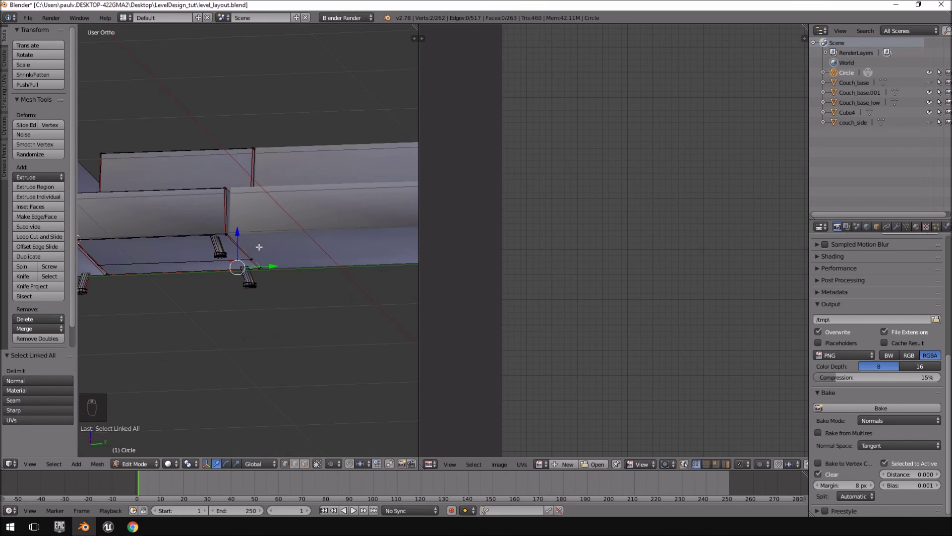
pyautogui.scroll(3, 240, 268)
pyautogui.rightClick(197, 270)
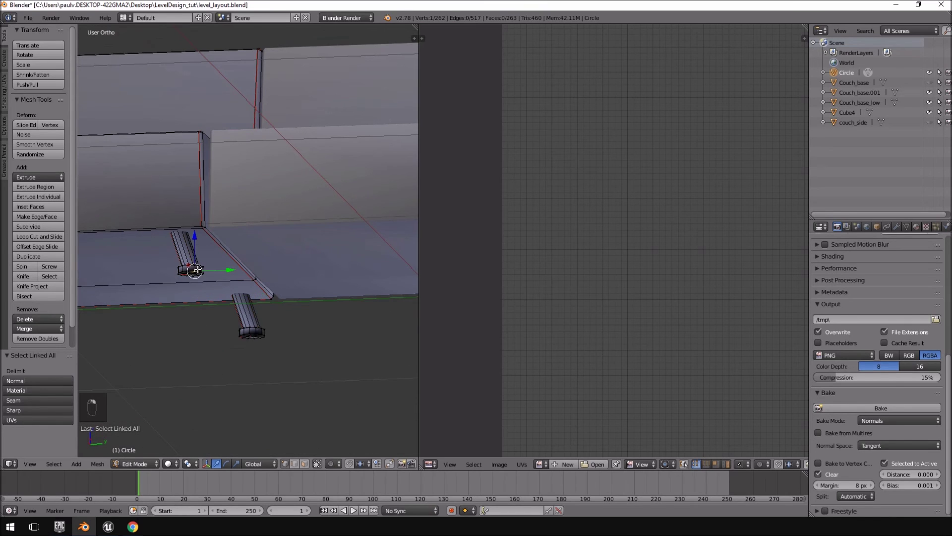
pyautogui.keyDown('shift'); pyautogui.rightClick(252, 332); pyautogui.keyUp('shift')
pyautogui.moveTo(265, 301); pyautogui.dragTo(255, 297, button='middle')
pyautogui.moveTo(181, 295); pyautogui.dragTo(208, 318, button='middle')
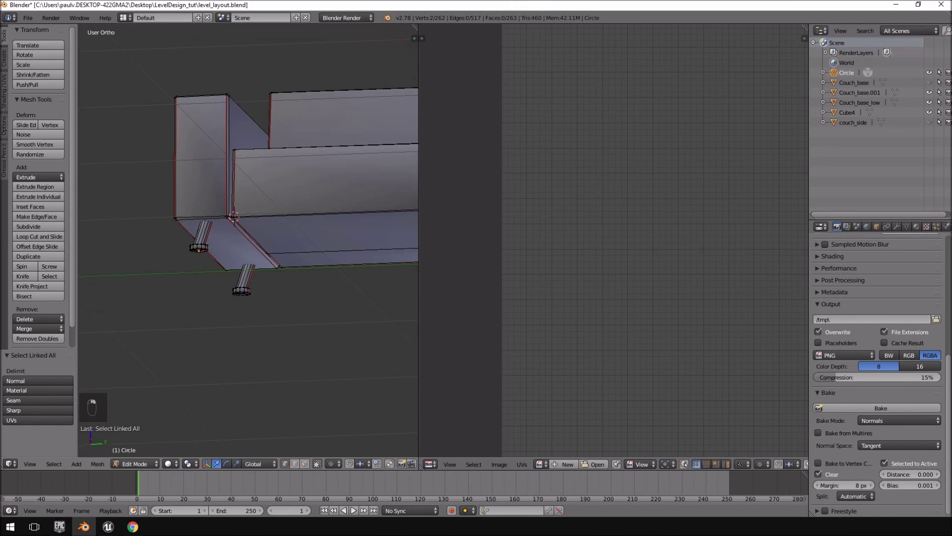
pyautogui.keyDown('shift'); pyautogui.rightClick(188, 253); pyautogui.keyUp('shift')
pyautogui.keyDown('shift'); pyautogui.rightClick(241, 294); pyautogui.keyUp('shift')
# Duplicate both leg pairs with Shift+D and place the copies under the second couch section
pyautogui.hotkey('ctrl', 'l')
pyautogui.scroll(-4, 247, 308)
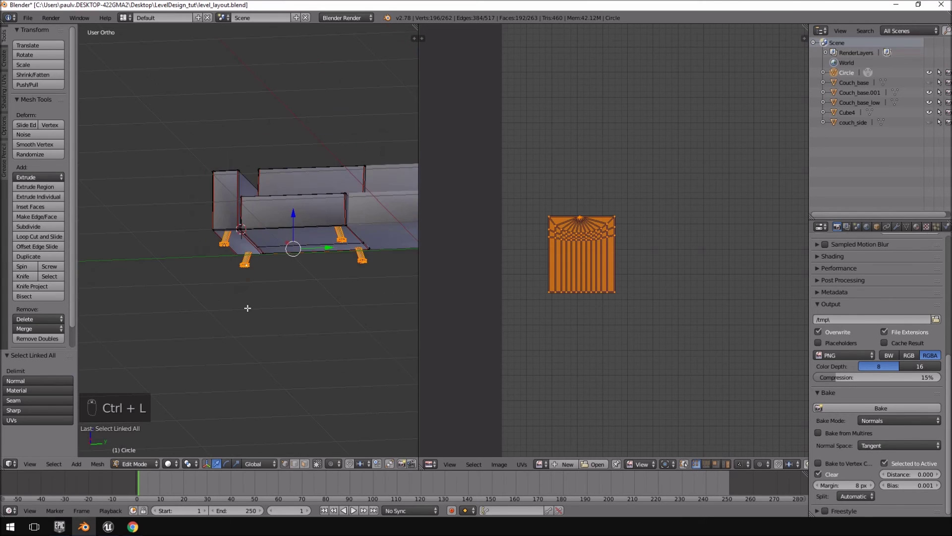
pyautogui.press('KP_1')
pyautogui.press('KP_3')
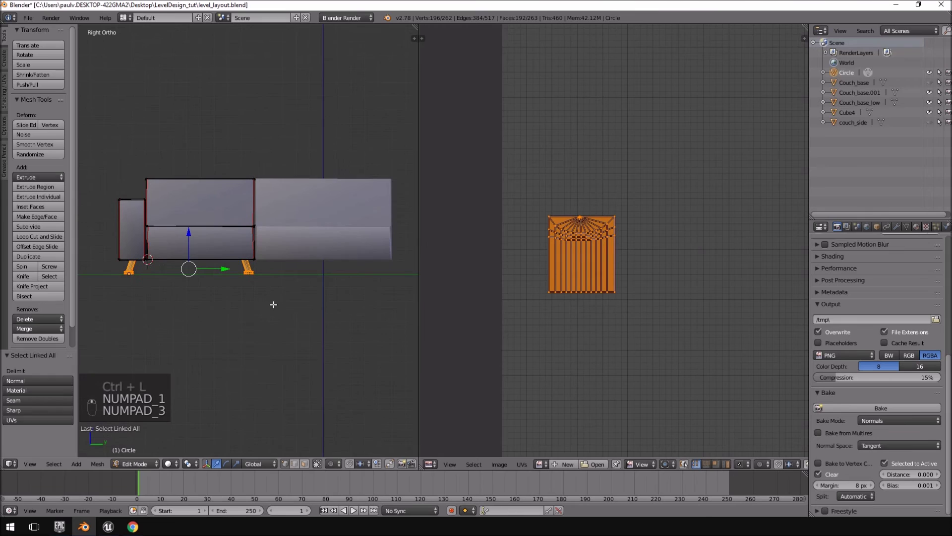
pyautogui.hotkey('shift', 'd')
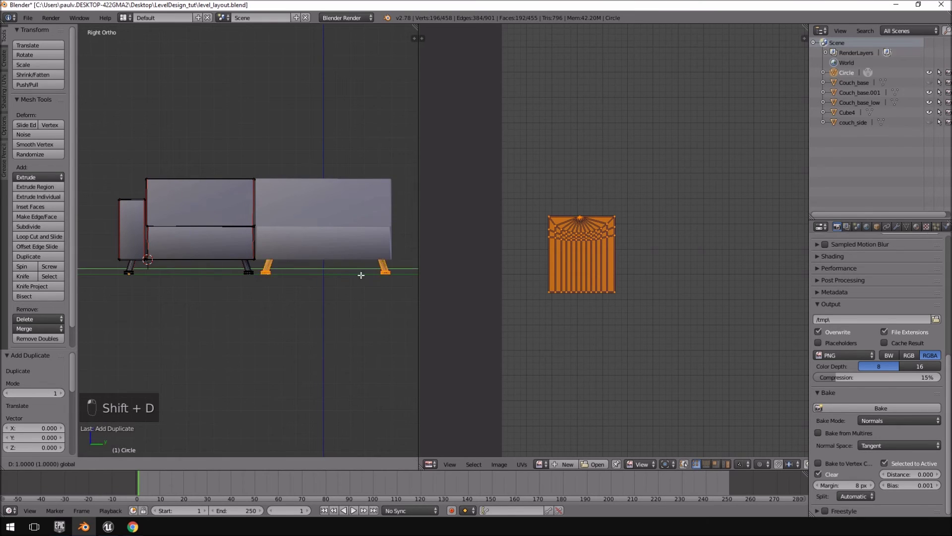
pyautogui.click(363, 278)
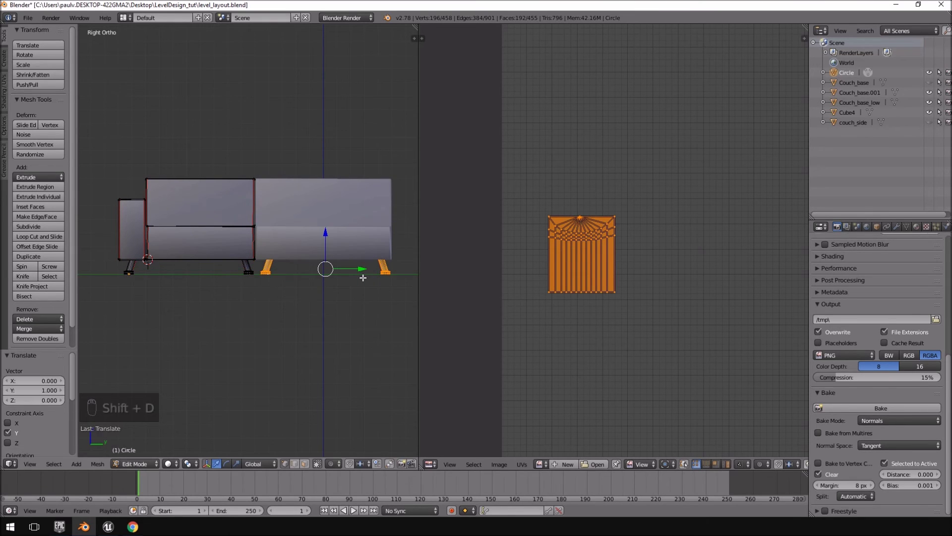
# Nudge the leg copies -0.020 along Y and check the other couch boxes
pyautogui.scroll(6, 368, 281)
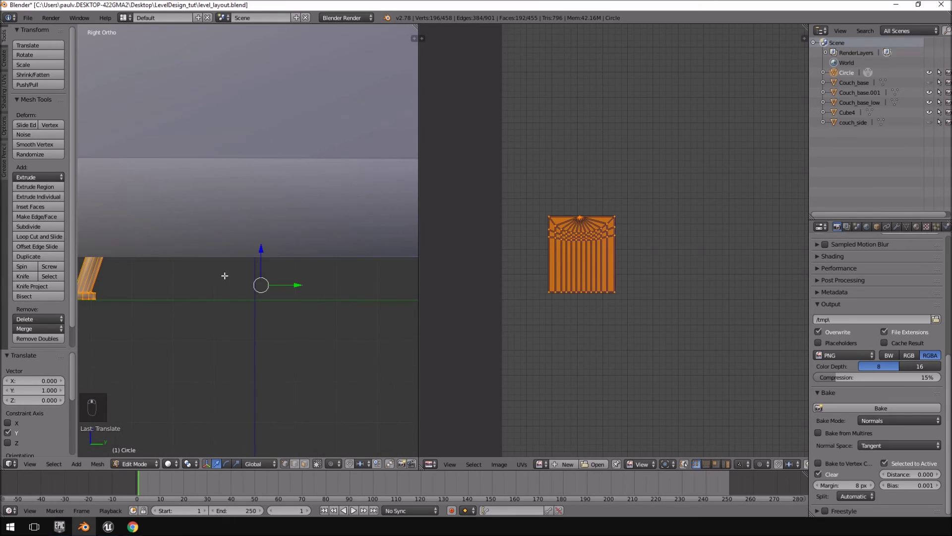
pyautogui.keyDown('shift'); pyautogui.moveTo(301, 296); pyautogui.dragTo(216, 244, button='middle'); pyautogui.keyUp('shift')
pyautogui.scroll(3, 216, 245)
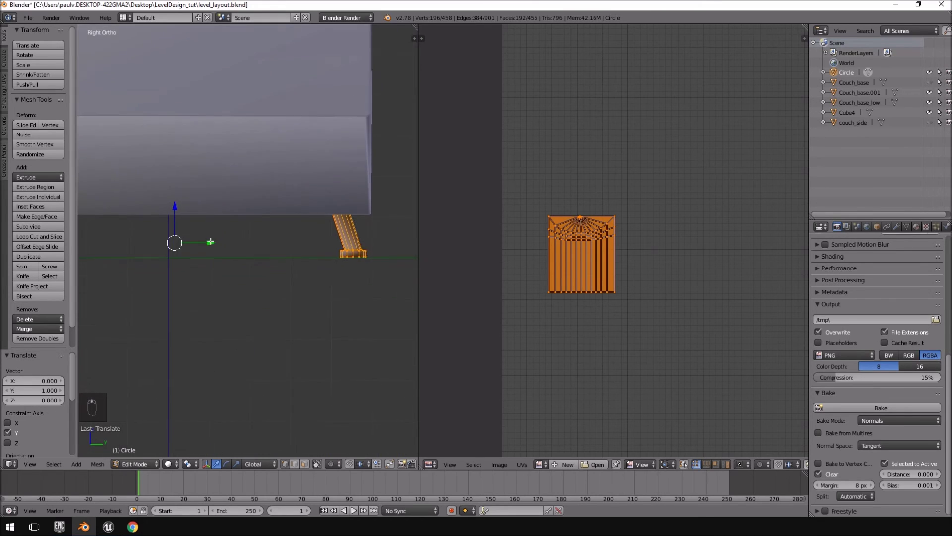
pyautogui.moveTo(157, 246); pyautogui.dragTo(144, 245)
pyautogui.scroll(-2, 240, 246)
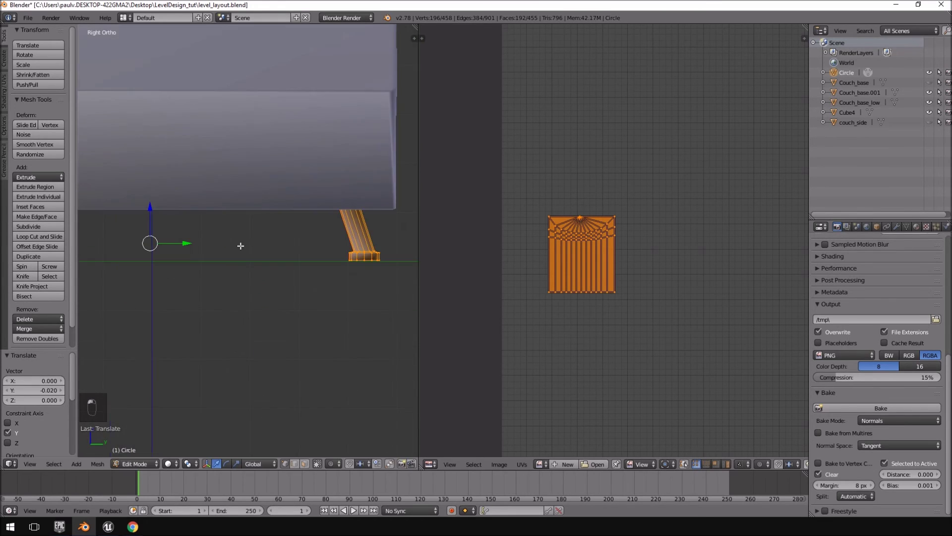
pyautogui.scroll(-3, 241, 246)
pyautogui.keyDown('shift'); pyautogui.moveTo(240, 246); pyautogui.dragTo(355, 229, button='middle'); pyautogui.keyUp('shift')
pyautogui.scroll(3, 340, 251)
pyautogui.scroll(5, 268, 254)
pyautogui.scroll(3, 268, 253)
pyautogui.scroll(-3, 250, 200)
# Select both linked legs and recalculate their normals to face outside
pyautogui.rightClick(352, 201)
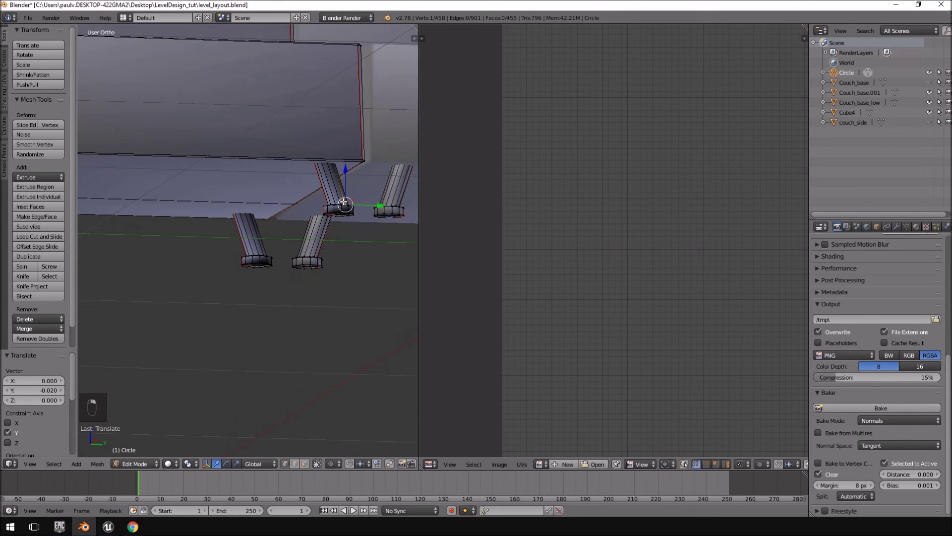
pyautogui.keyDown('shift'); pyautogui.rightClick(261, 252); pyautogui.keyUp('shift')
pyautogui.hotkey('ctrl', 'l')
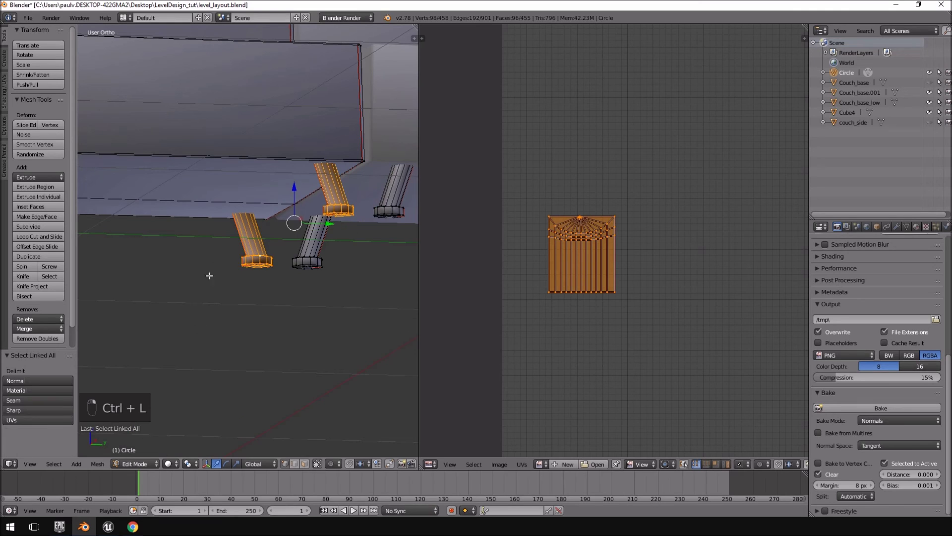
pyautogui.click(96, 466)
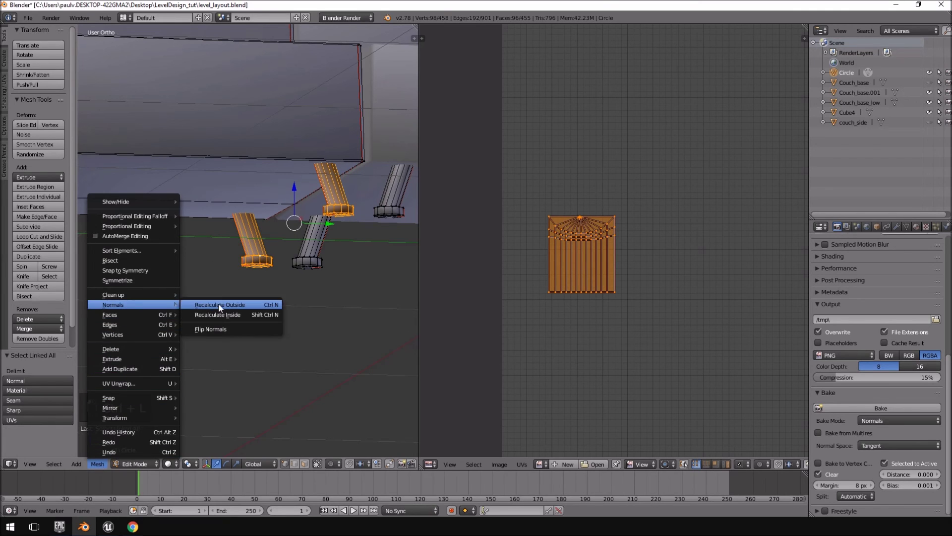
pyautogui.moveTo(126, 305)
pyautogui.click(218, 303)
pyautogui.moveTo(350, 266); pyautogui.dragTo(308, 236, button='middle')
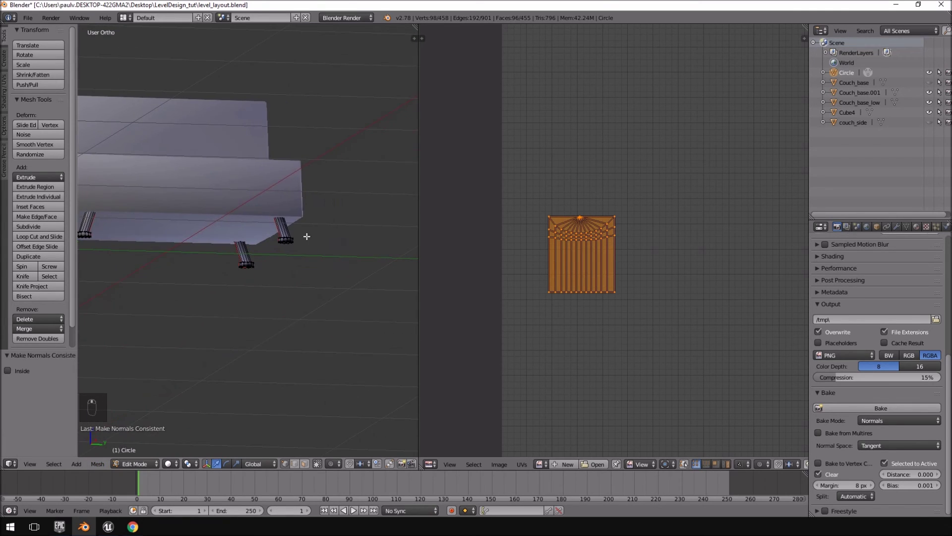
# Restore the leg selection with undo and recalculate the normals outward again
pyautogui.press('a')
pyautogui.hotkey('ctrl', 'z')
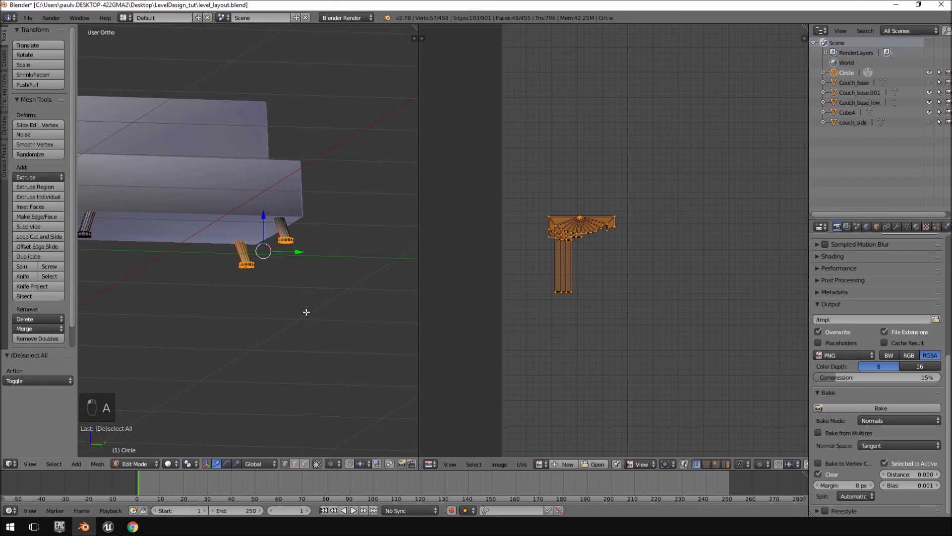
pyautogui.hotkey('ctrl', 'l')
pyautogui.click(95, 464)
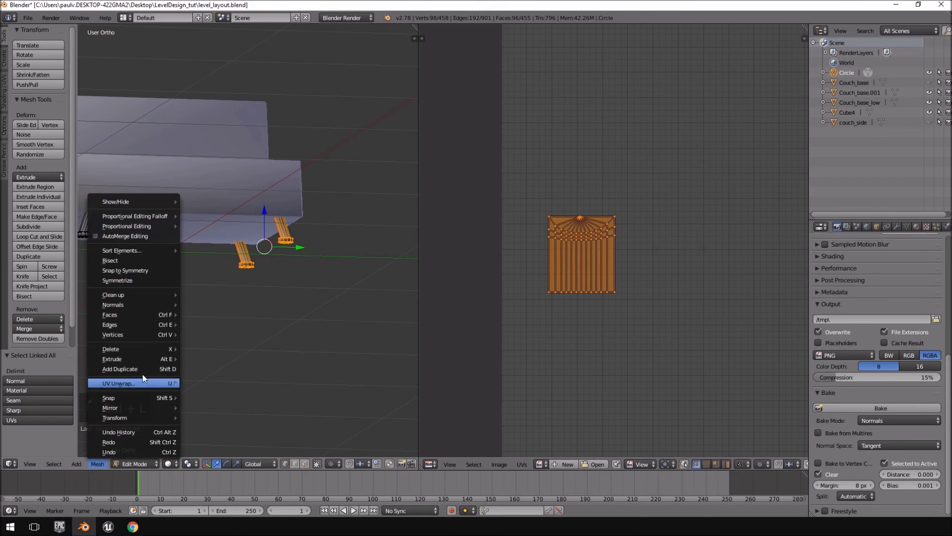
pyautogui.moveTo(145, 305)
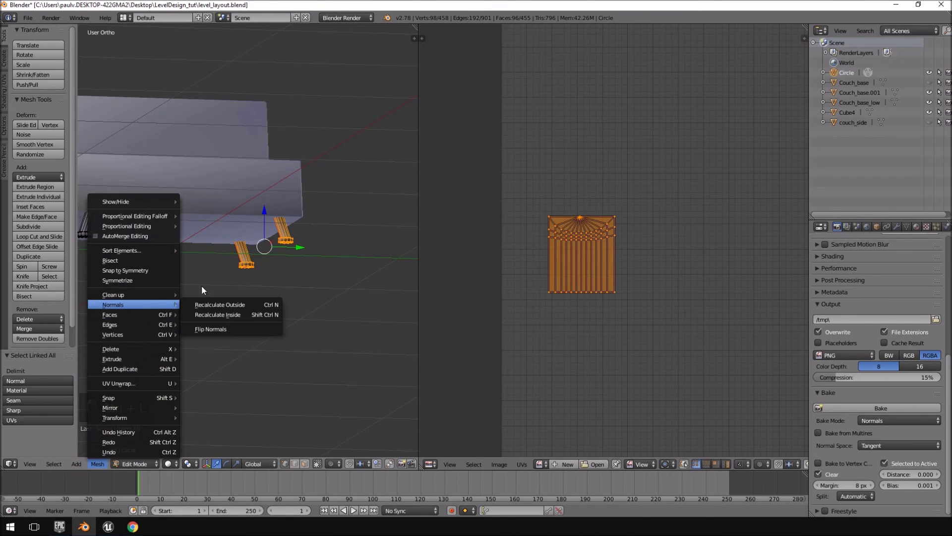
pyautogui.click(218, 308)
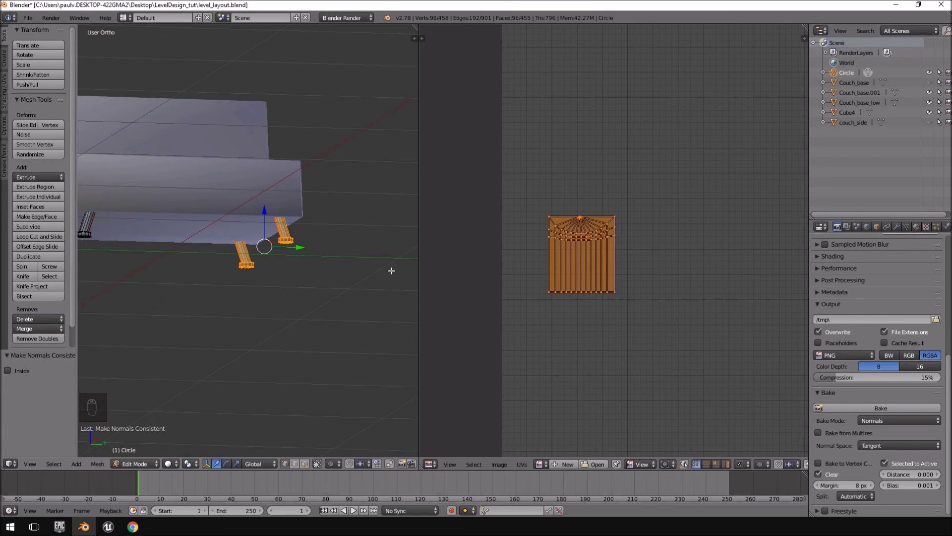
pyautogui.press('p')
pyautogui.moveTo(225, 291); pyautogui.dragTo(141, 259, button='middle')
pyautogui.scroll(3, 207, 262)
# Separate the selected legs into their own object via P > Selection
pyautogui.keyDown('shift'); pyautogui.rightClick(136, 261); pyautogui.keyUp('shift')
pyautogui.hotkey('ctrl', 'l')
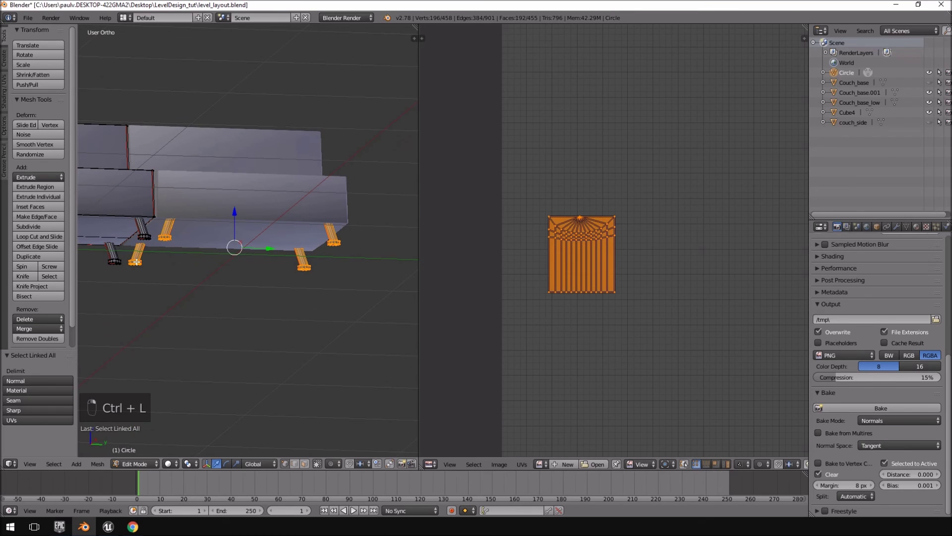
pyautogui.press('p')
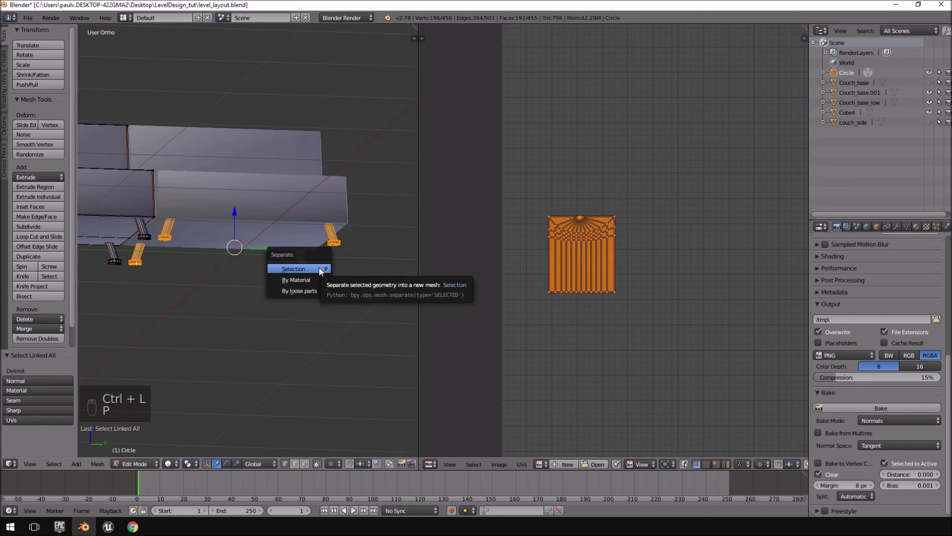
pyautogui.click(320, 268)
pyautogui.press('Tab')
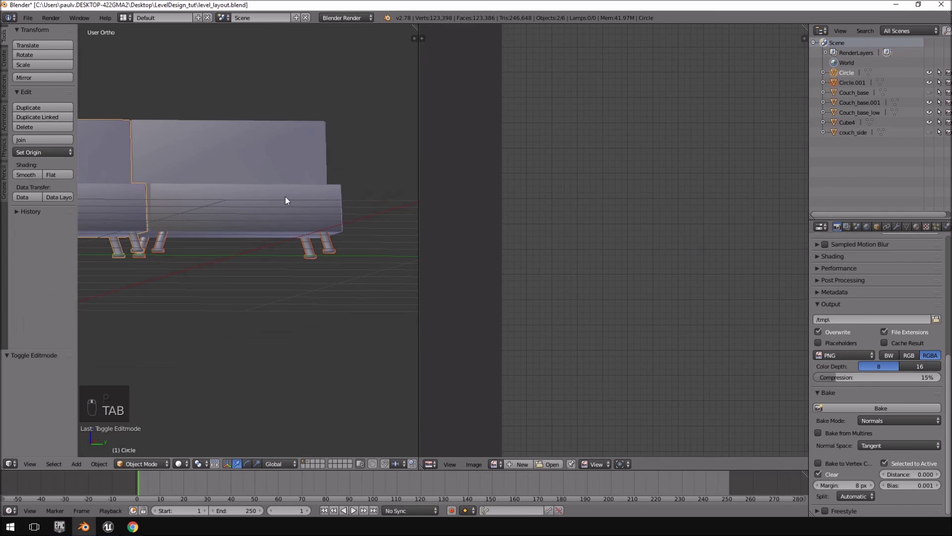
# Join Couch_base_low and the separated legs object into one mesh with Ctrl+J
pyautogui.rightClick(286, 201)
pyautogui.keyDown('shift'); pyautogui.rightClick(328, 245); pyautogui.keyUp('shift')
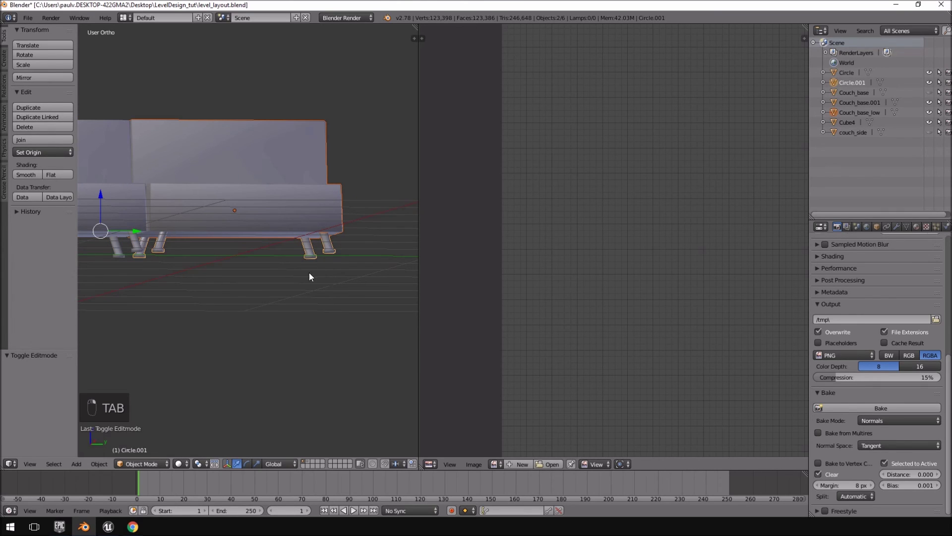
pyautogui.rightClick(282, 173)
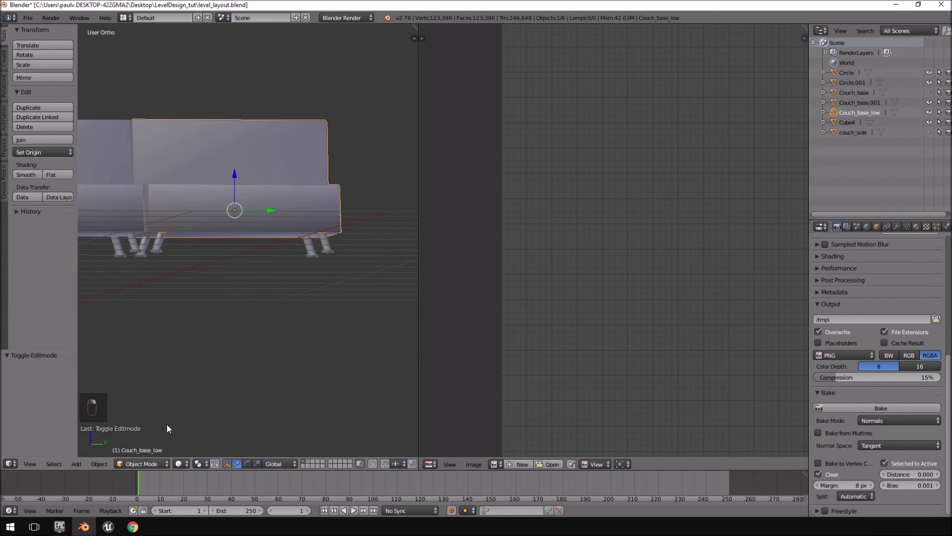
pyautogui.moveTo(296, 169); pyautogui.dragTo(273, 177, button='middle')
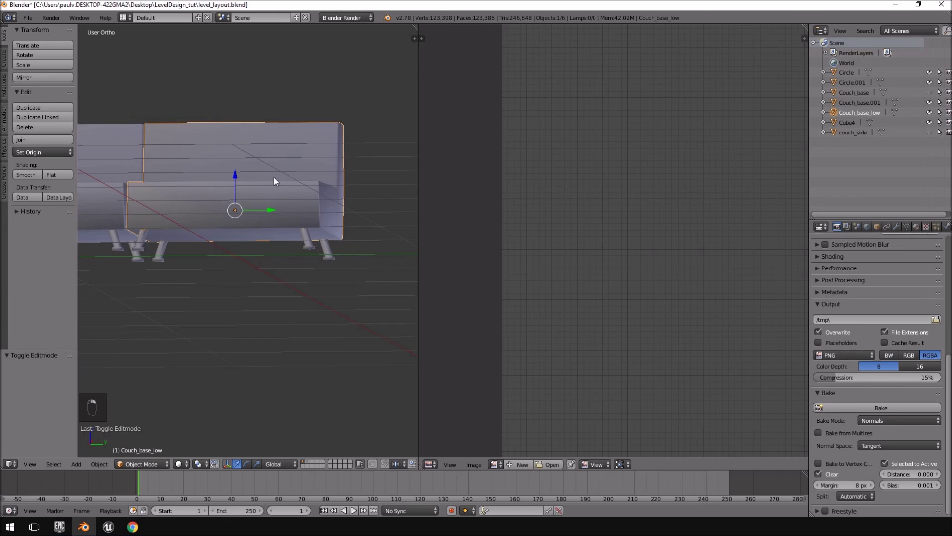
pyautogui.keyDown('shift'); pyautogui.rightClick(308, 246); pyautogui.keyUp('shift')
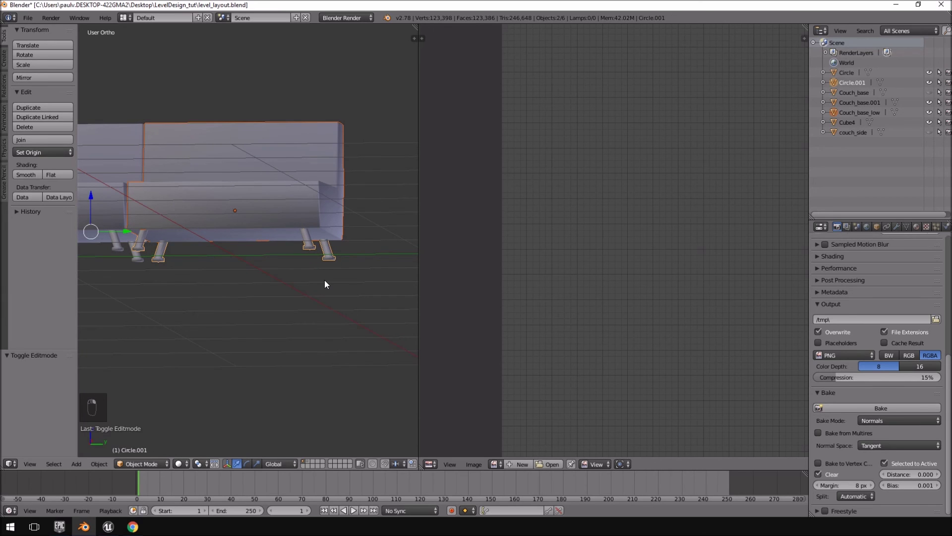
pyautogui.hotkey('ctrl', 'j')
pyautogui.scroll(3, 367, 202)
pyautogui.scroll(-3, 313, 208)
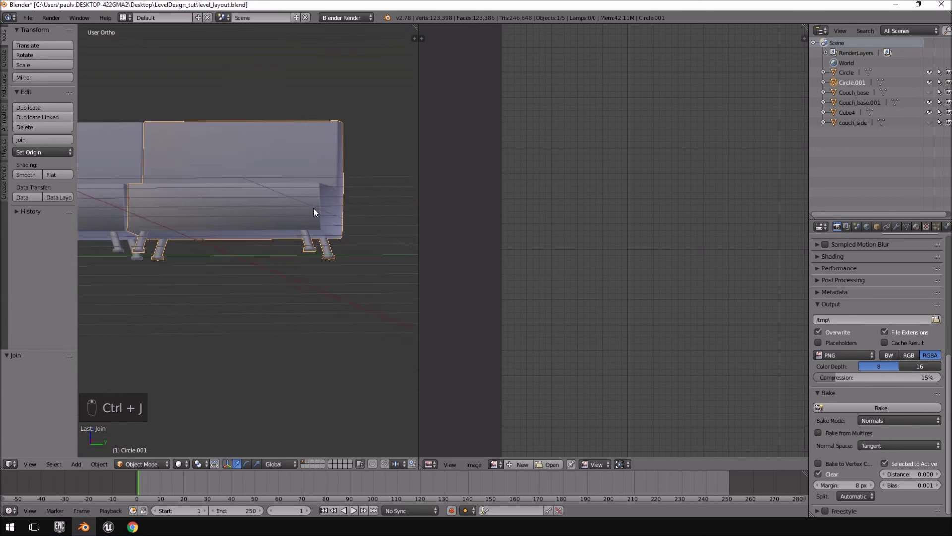
pyautogui.press('Tab')
# Select the leg UV island in the UV editor
pyautogui.press('a')
pyautogui.press('a')
pyautogui.press('a')
pyautogui.press('a')
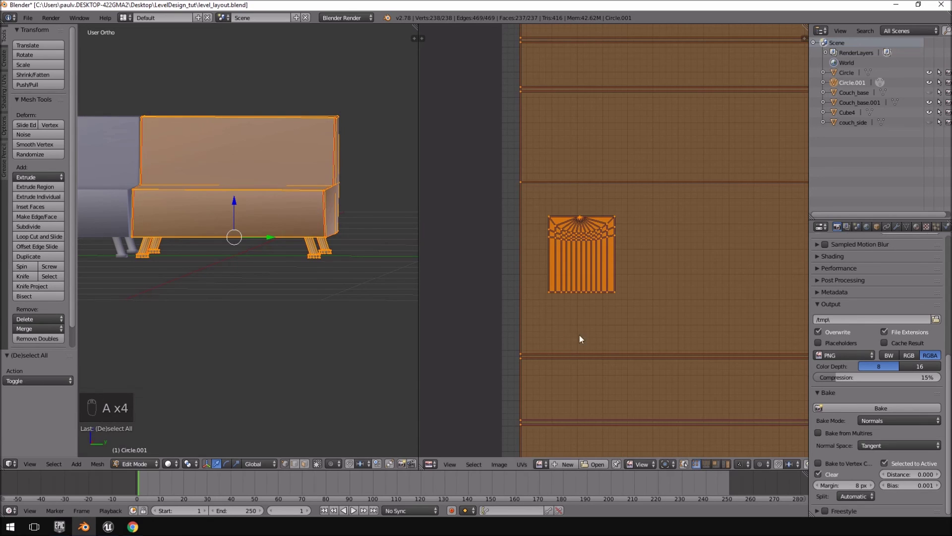
pyautogui.scroll(-4, 585, 333)
pyautogui.scroll(2, 605, 323)
pyautogui.scroll(3, 620, 218)
pyautogui.rightClick(614, 238)
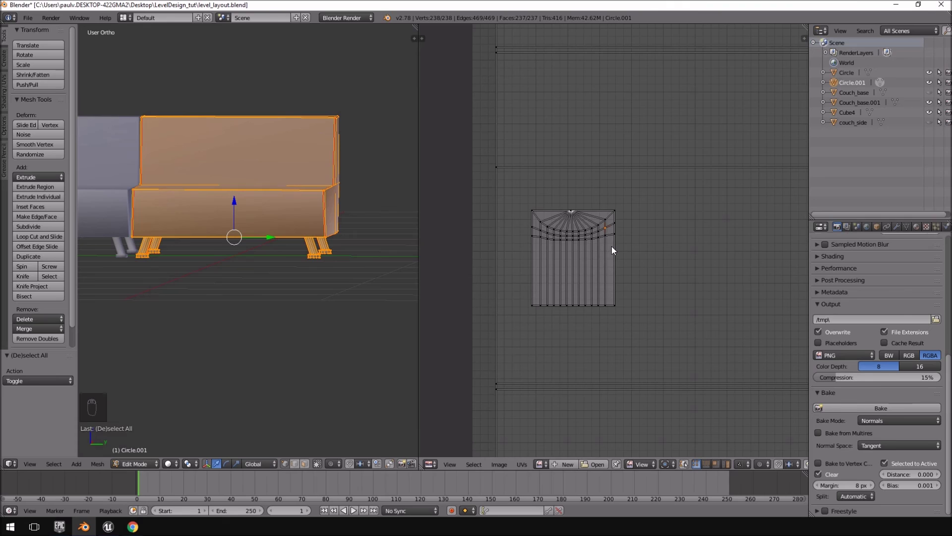
pyautogui.hotkey('ctrl', 'l')
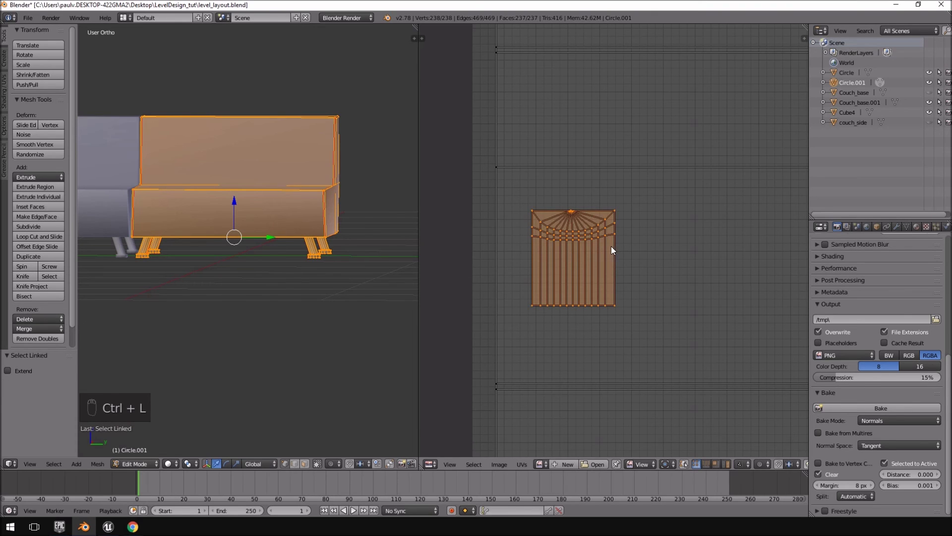
pyautogui.press('g')
pyautogui.rightClick(706, 284)
pyautogui.press('a')
pyautogui.moveTo(696, 227)
pyautogui.keyDown('ctrl'); pyautogui.mouseDown()
pyautogui.moveTo(639, 193)
pyautogui.moveTo(505, 245)
pyautogui.moveTo(581, 355)
pyautogui.moveTo(648, 319)
pyautogui.mouseUp(); pyautogui.keyUp('ctrl')
# Move the leg UV island into the free space below the L-shaped couch islands
pyautogui.scroll(-6, 647, 320)
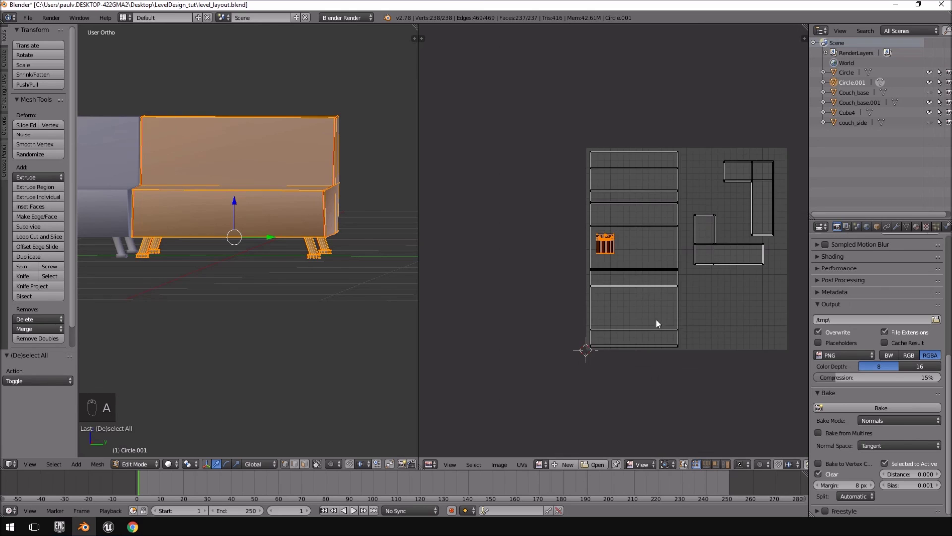
pyautogui.scroll(-1, 593, 297)
pyautogui.press('g')
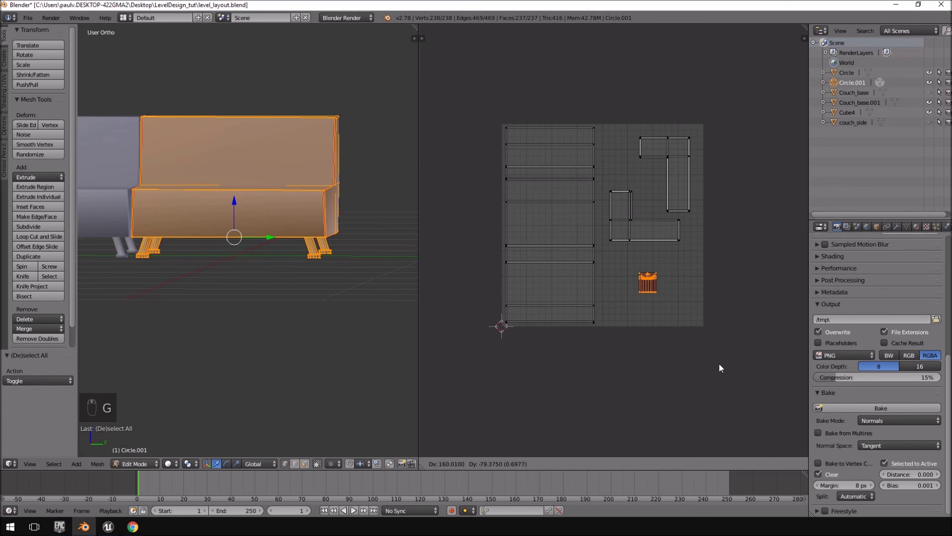
pyautogui.click(704, 353)
pyautogui.scroll(4, 287, 291)
pyautogui.scroll(-4, 287, 291)
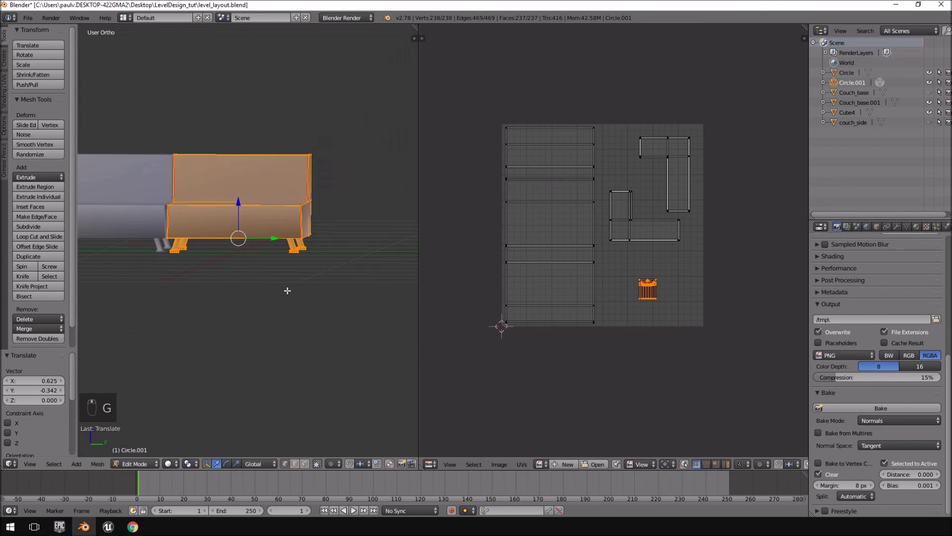
pyautogui.press('Tab')
# Select the right couch section in Object Mode
pyautogui.moveTo(298, 278); pyautogui.dragTo(252, 294, button='middle')
pyautogui.rightClick(223, 255)
pyautogui.moveTo(223, 254); pyautogui.dragTo(273, 274, button='middle')
pyautogui.rightClick(271, 276)
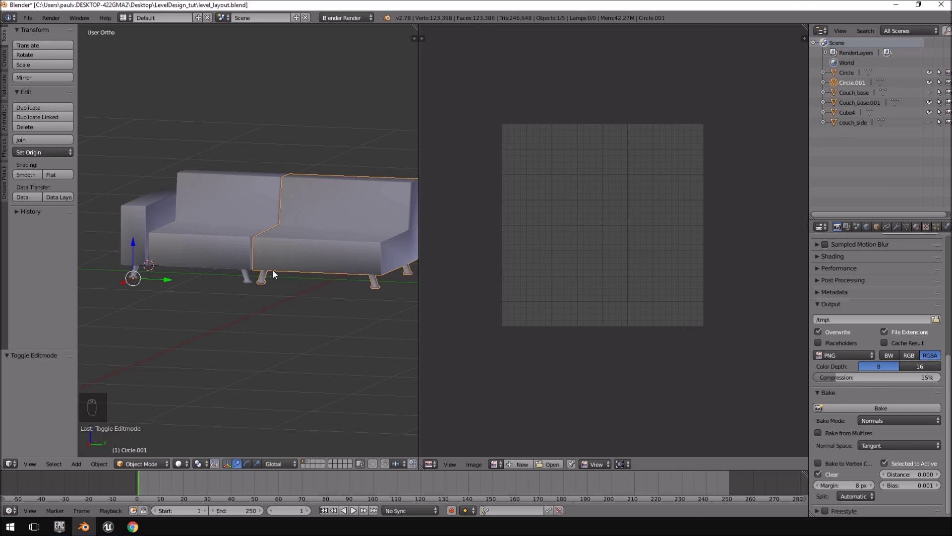
pyautogui.moveTo(272, 268)
pyautogui.mouseDown(button='middle')
pyautogui.moveTo(302, 270)
pyautogui.moveTo(286, 262)
pyautogui.mouseUp(button='middle')
pyautogui.scroll(1, 299, 268)
pyautogui.rightClick(293, 251)
pyautogui.scroll(2, 287, 261)
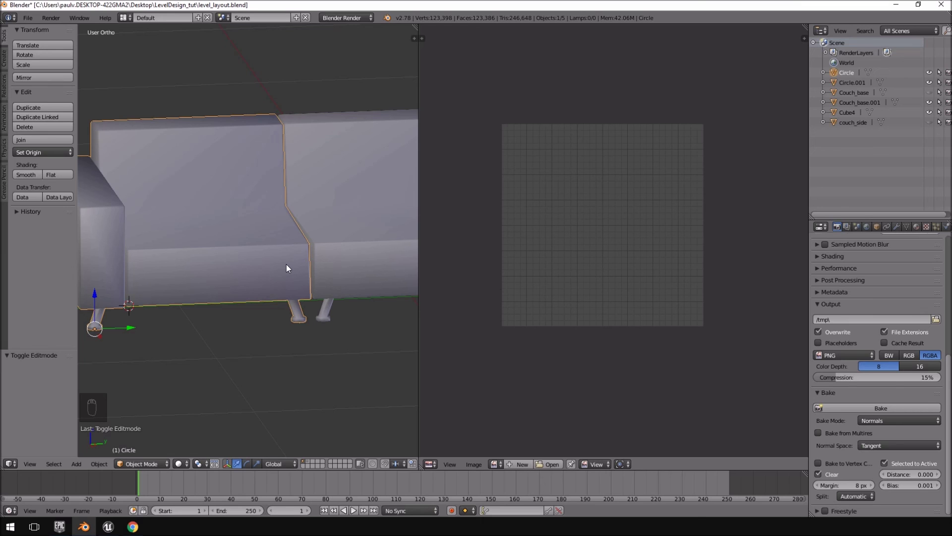
pyautogui.rightClick(338, 143)
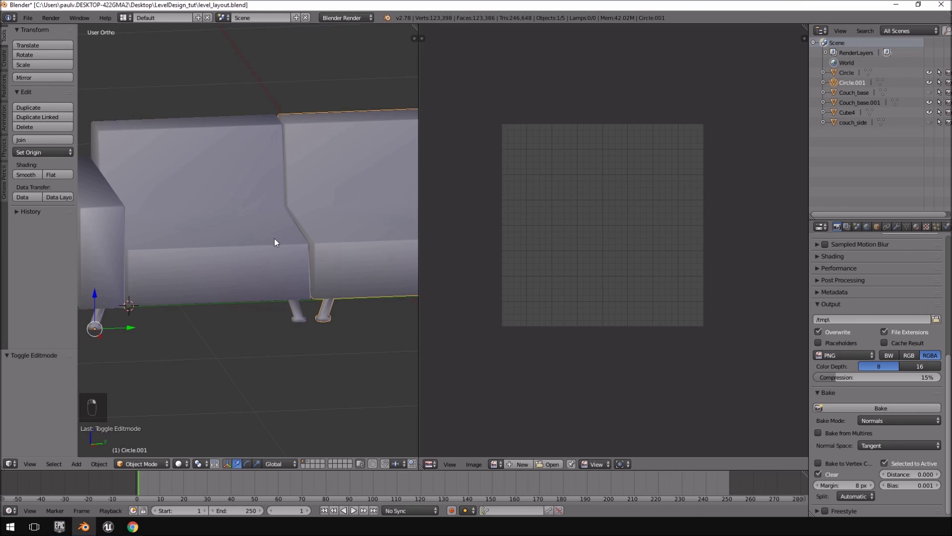
pyautogui.rightClick(292, 241)
pyautogui.moveTo(319, 224); pyautogui.dragTo(314, 263, button='middle')
pyautogui.rightClick(308, 296)
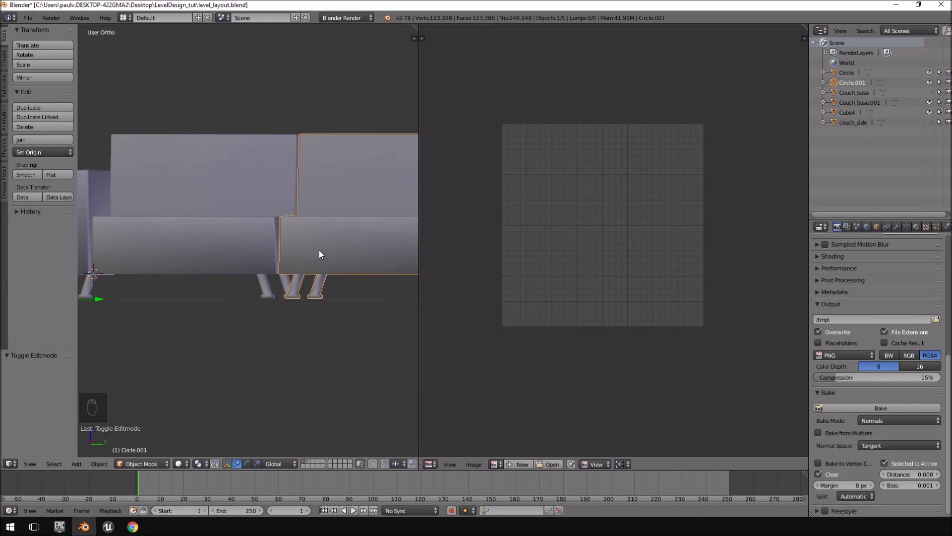
pyautogui.scroll(2, 319, 250)
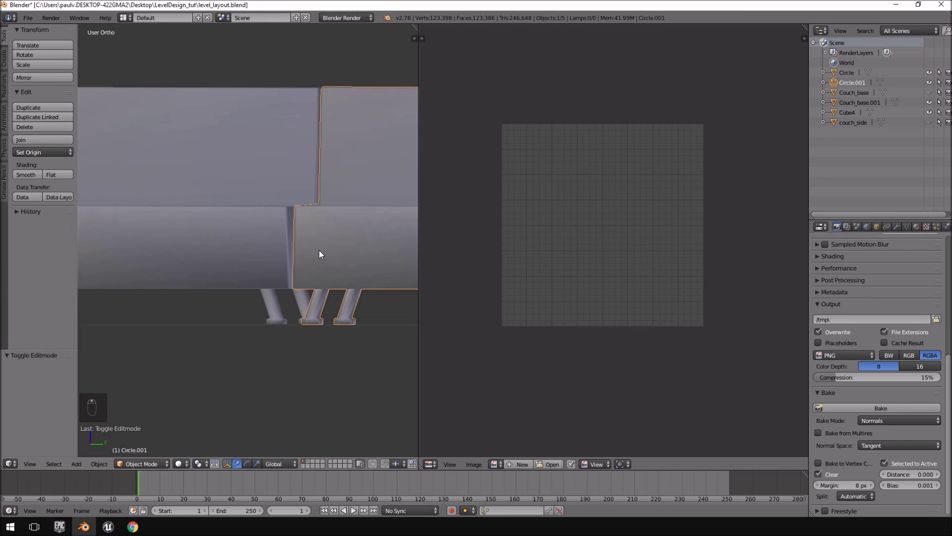
pyautogui.moveTo(319, 250); pyautogui.dragTo(323, 253, button='middle')
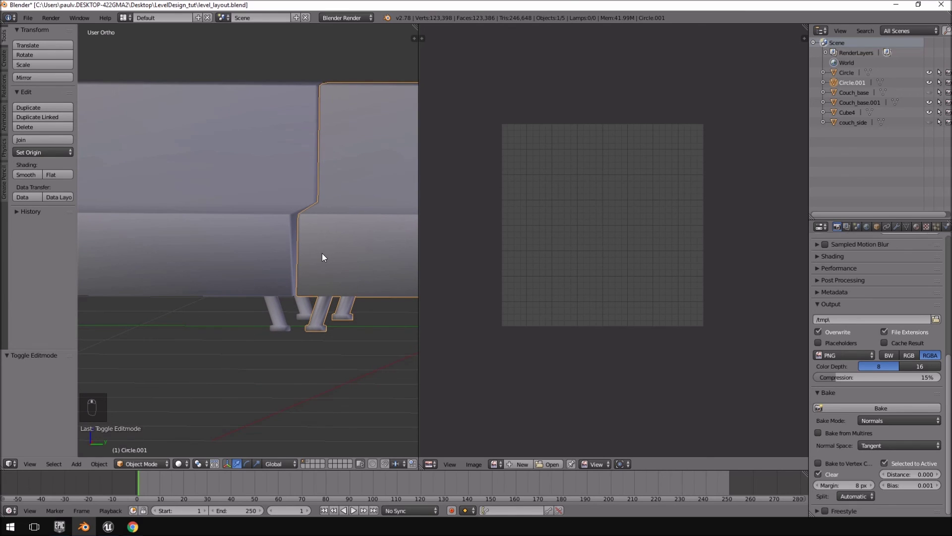
pyautogui.scroll(-3, 323, 257)
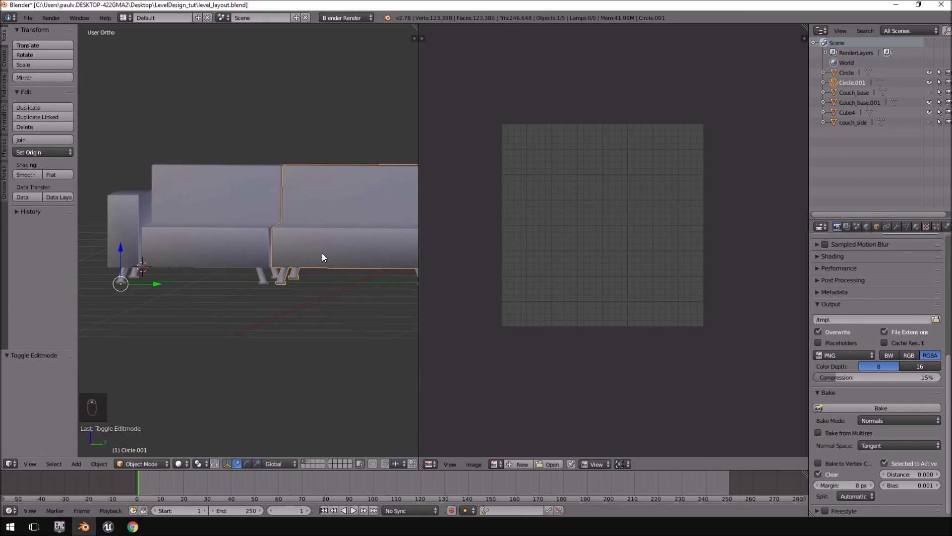